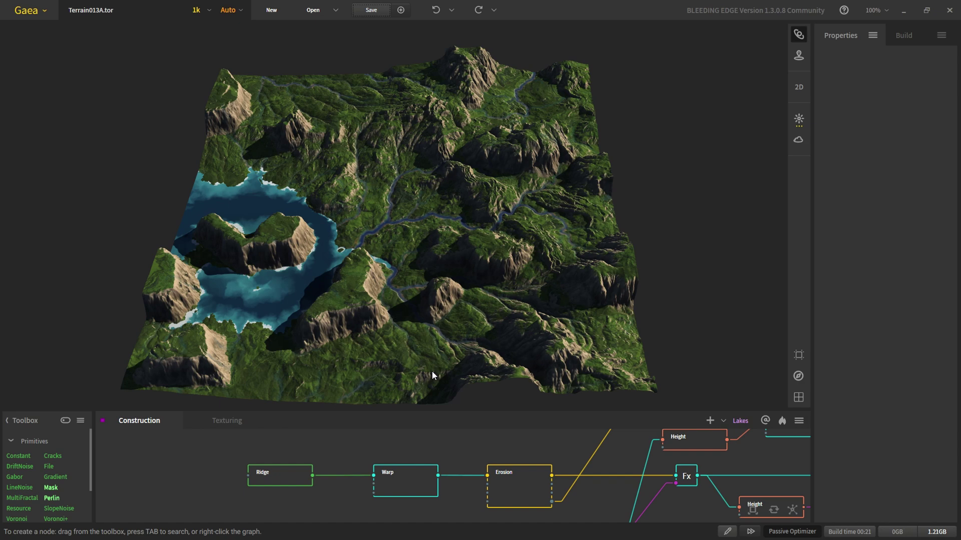
- Preview the Ridge node's terrain and compare it with the output of the Warp node that follows it
left_click(279, 480)
scroll(320, 492, "down", 2)
scroll(319, 491, "up", 2)
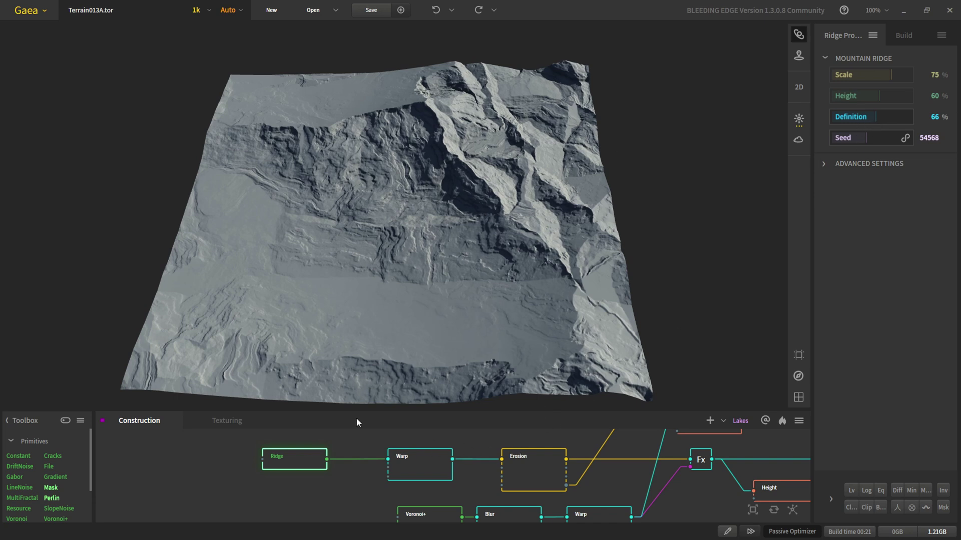
scroll(311, 468, "up", 2)
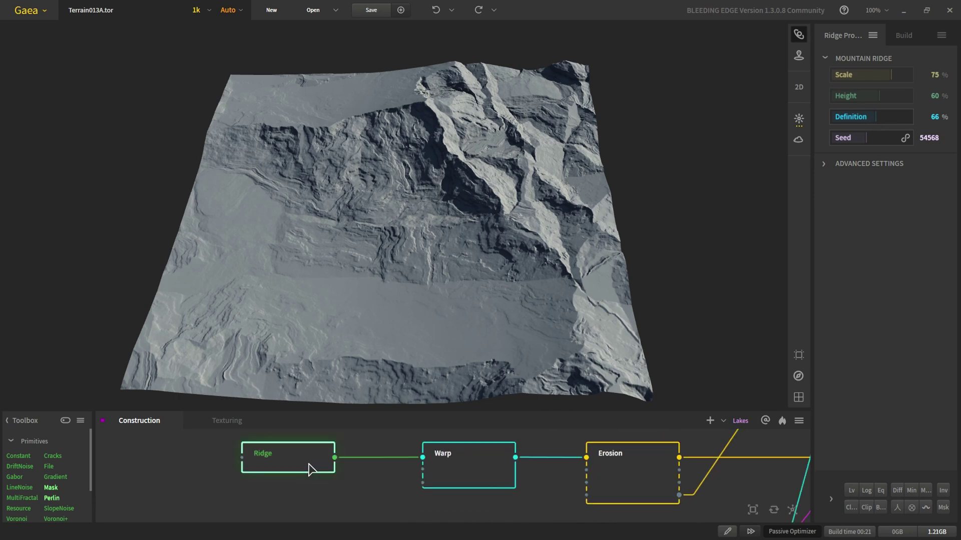
left_click(469, 472)
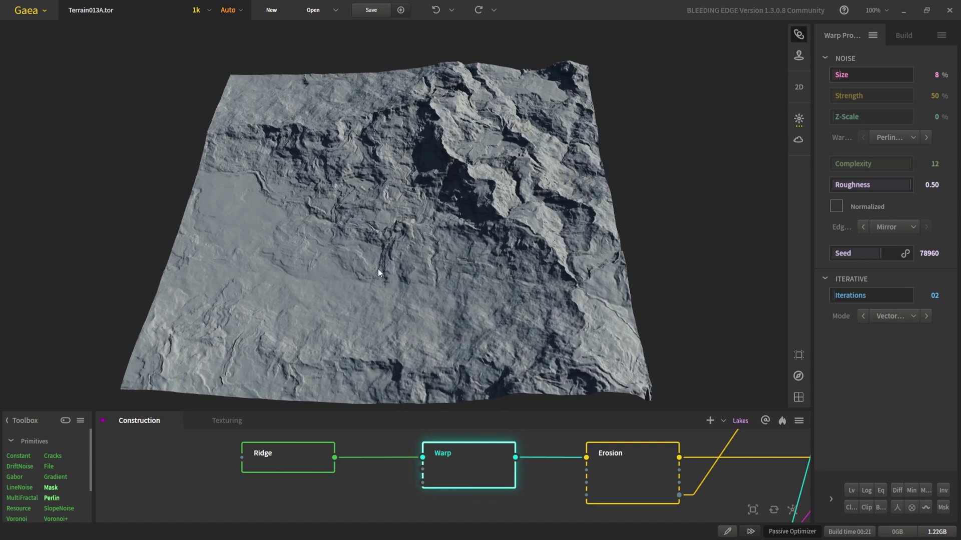
left_click(293, 467)
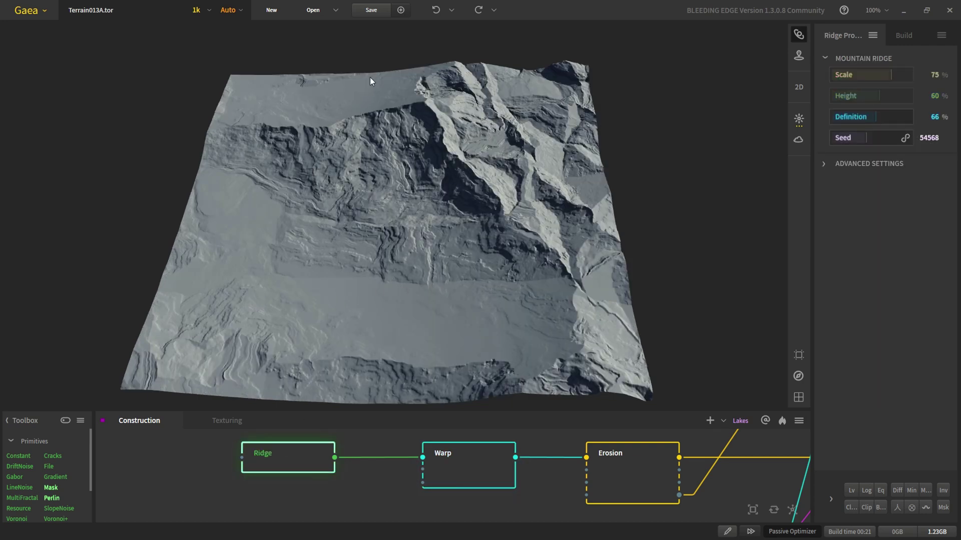
left_click(475, 456)
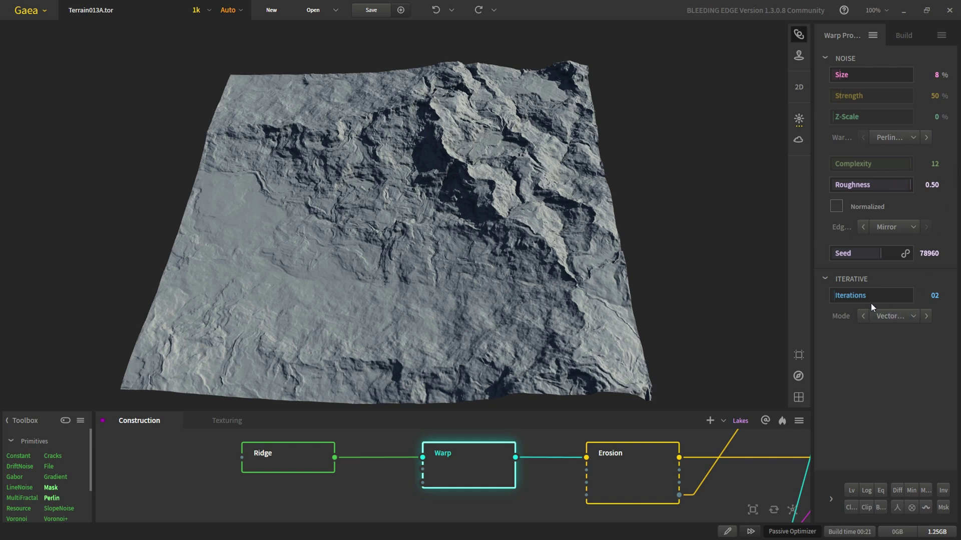
- Preview the first Erosion node, fed by the Ridge and Warp chain, and examine its settings
scroll(482, 464, "down", 1)
middle_click_drag(577, 484, 453, 500)
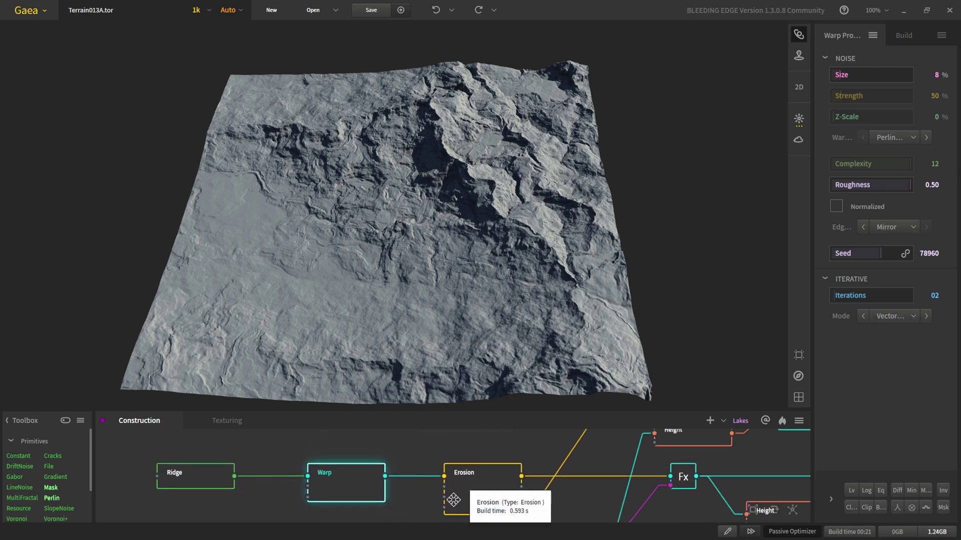
left_click(476, 485)
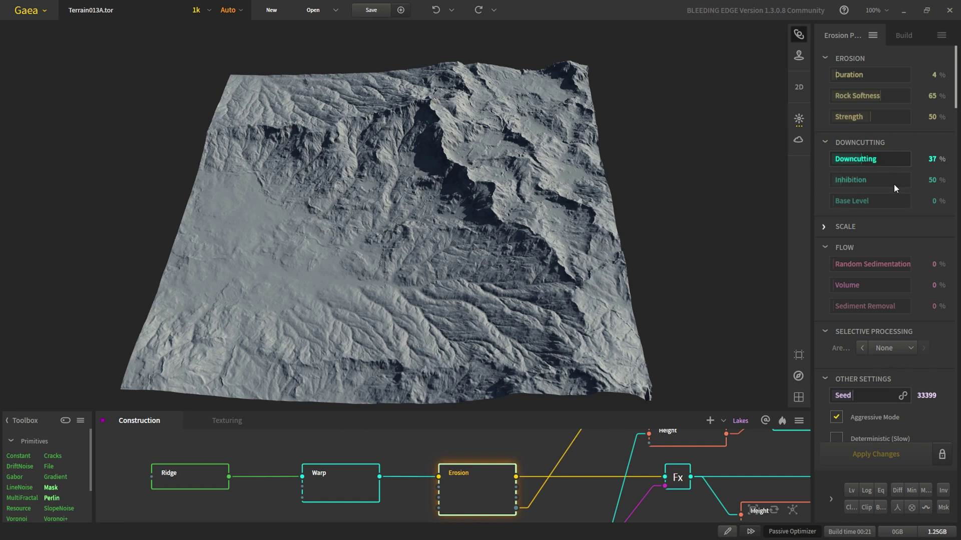
- Preview the Voronoi+ node that starts the second branch and examine its density and clip settings
scroll(455, 493, "down", 3)
scroll(460, 500, "up", 2)
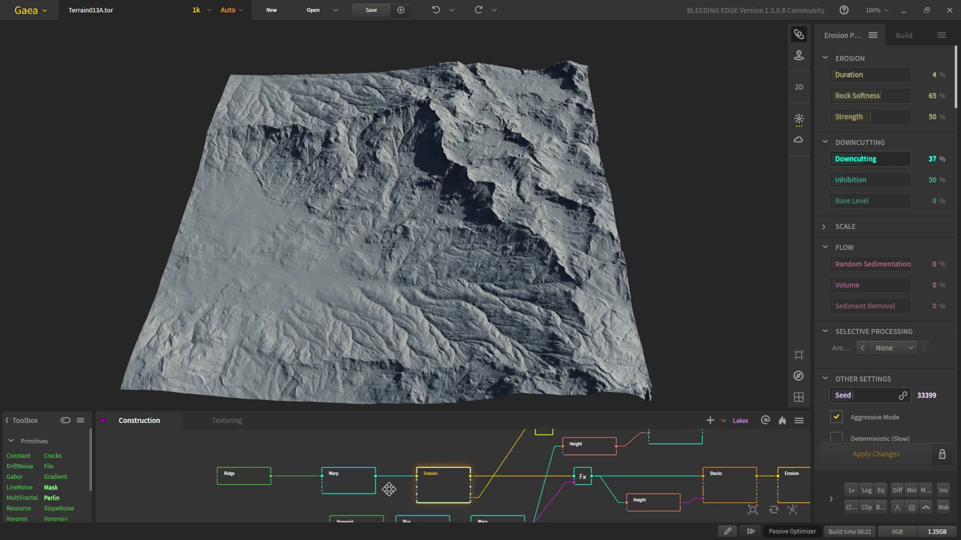
middle_click_drag(389, 489, 386, 468)
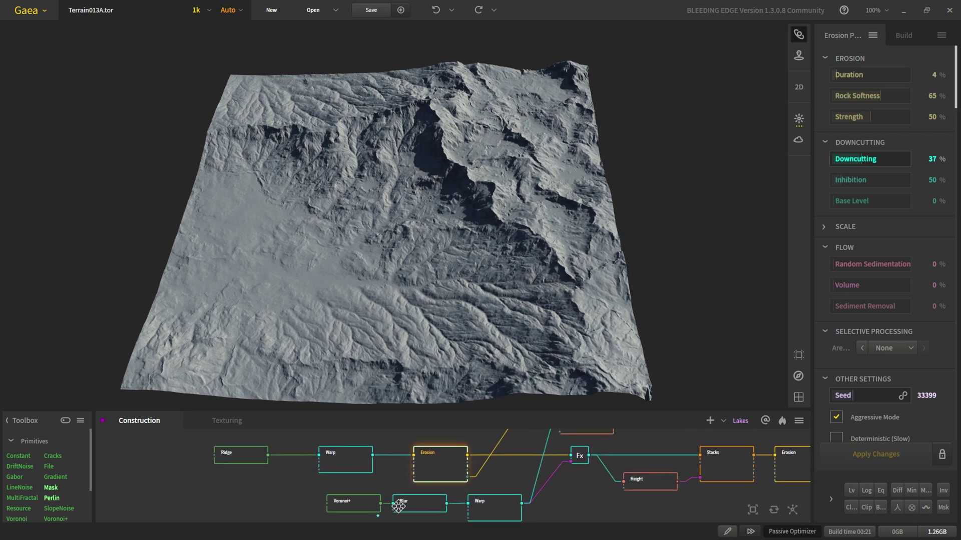
middle_click_drag(400, 513, 400, 488)
scroll(369, 482, "up", 2)
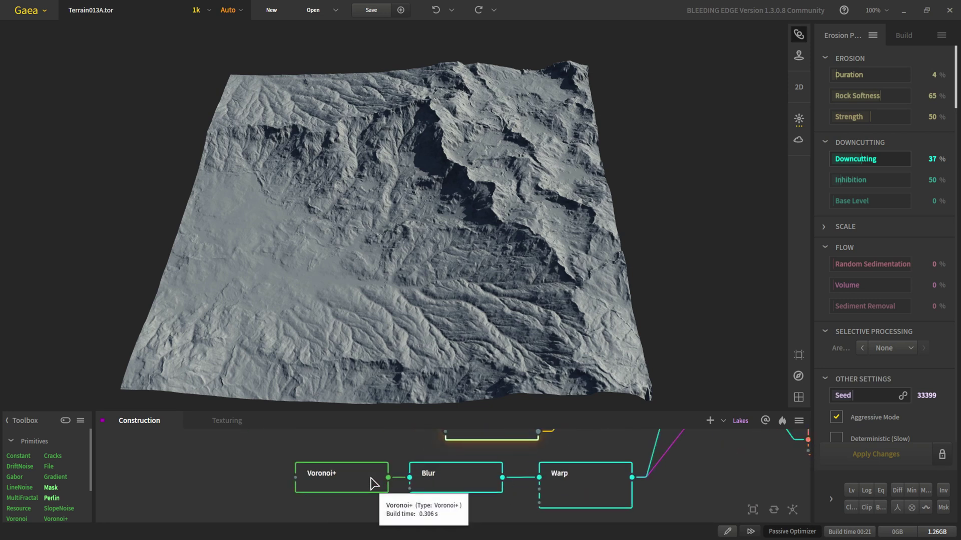
left_click(335, 484)
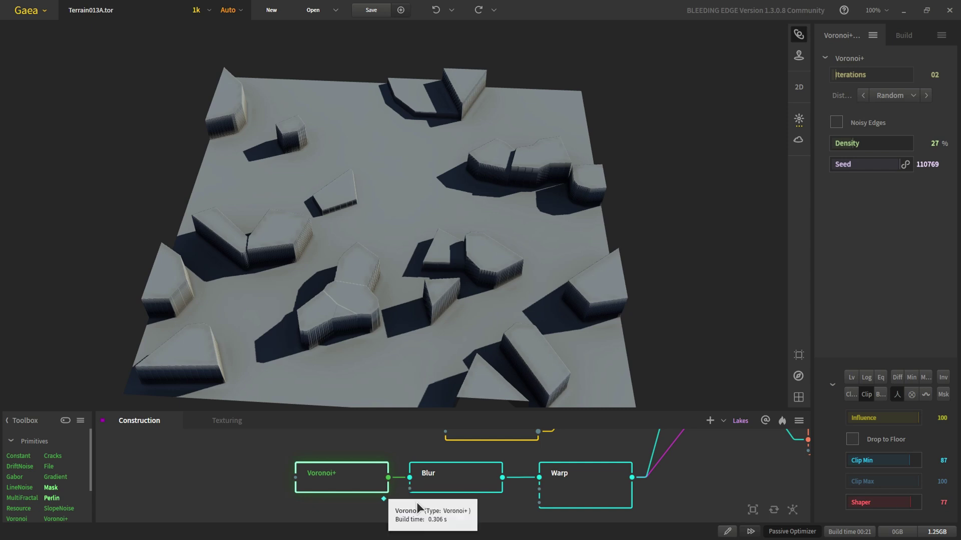
- Preview the Blur node and the Warp node that shape the Voronoi+ blocks
left_click(457, 485)
middle_click_drag(451, 489, 399, 483)
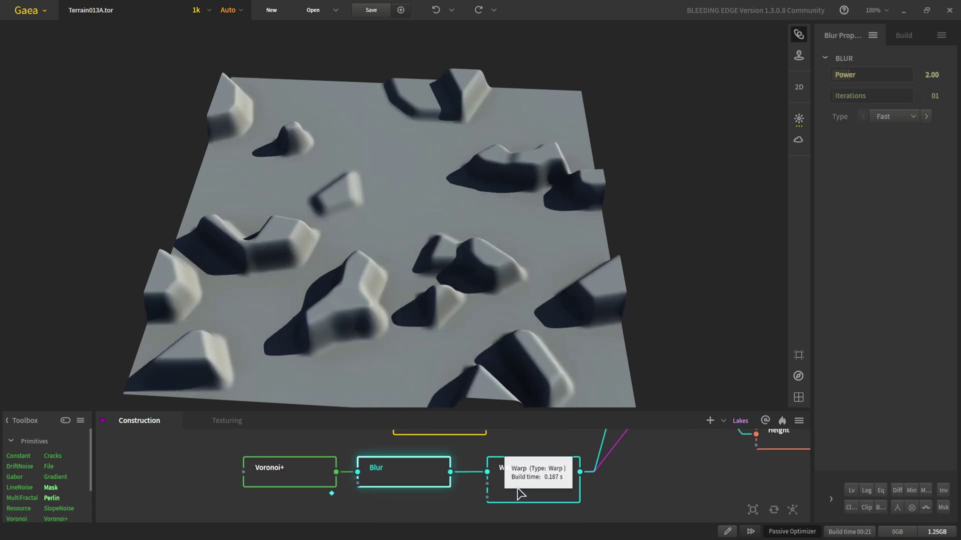
left_click(545, 485)
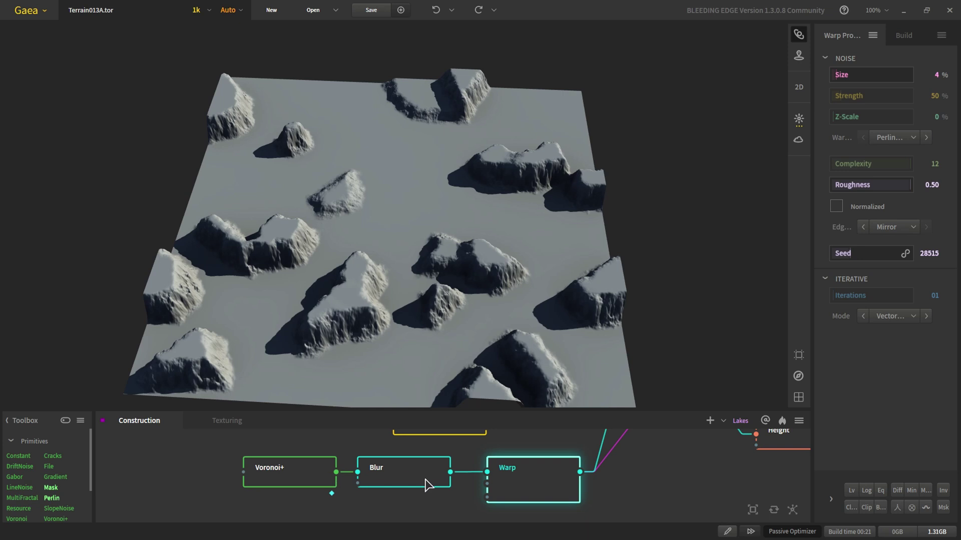
- Trace the Voronoi+ branch to the Fx node, previewing the first Erosion output and the Fx node combined with it
scroll(595, 483, "down", 1)
middle_click_drag(620, 486, 503, 506)
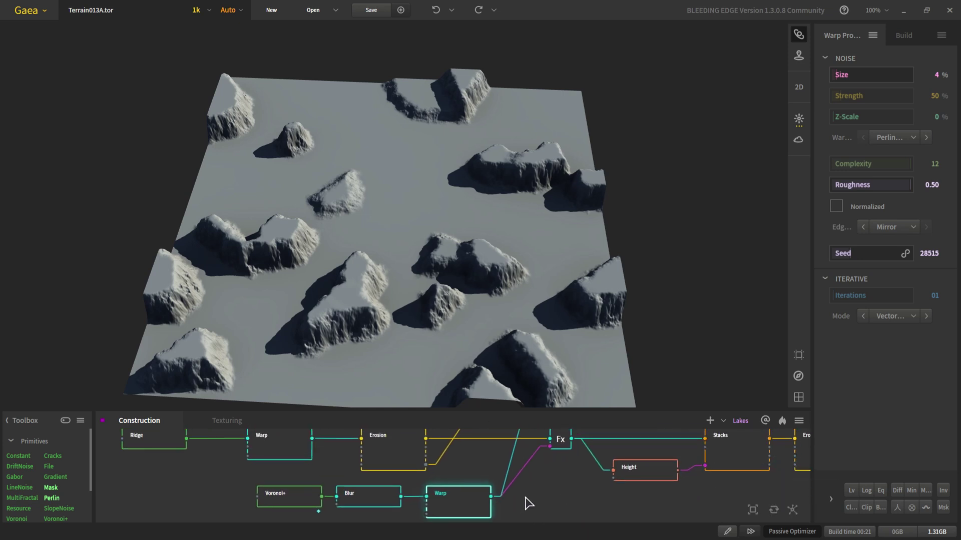
scroll(439, 489, "up", 3)
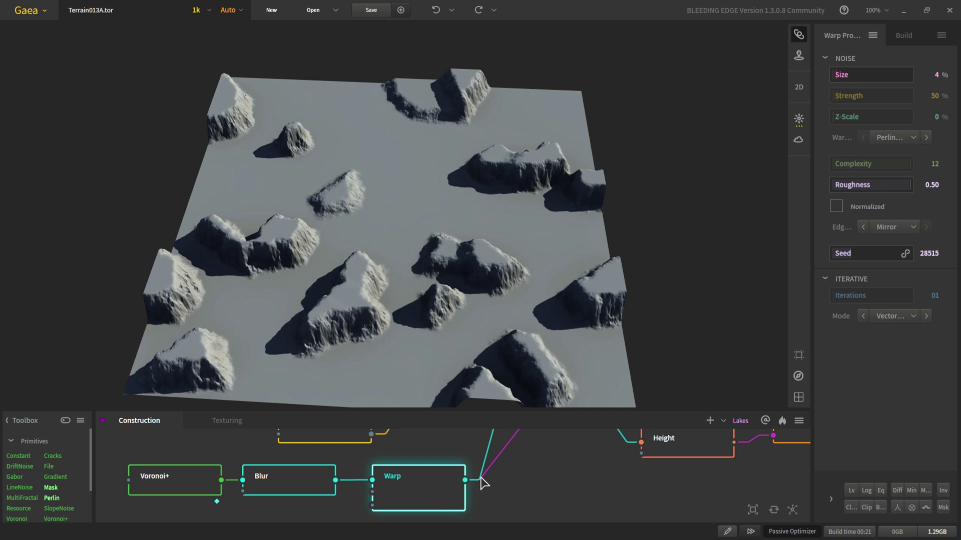
scroll(483, 482, "down", 3)
middle_click_drag(483, 459, 410, 513)
scroll(326, 501, "up", 3)
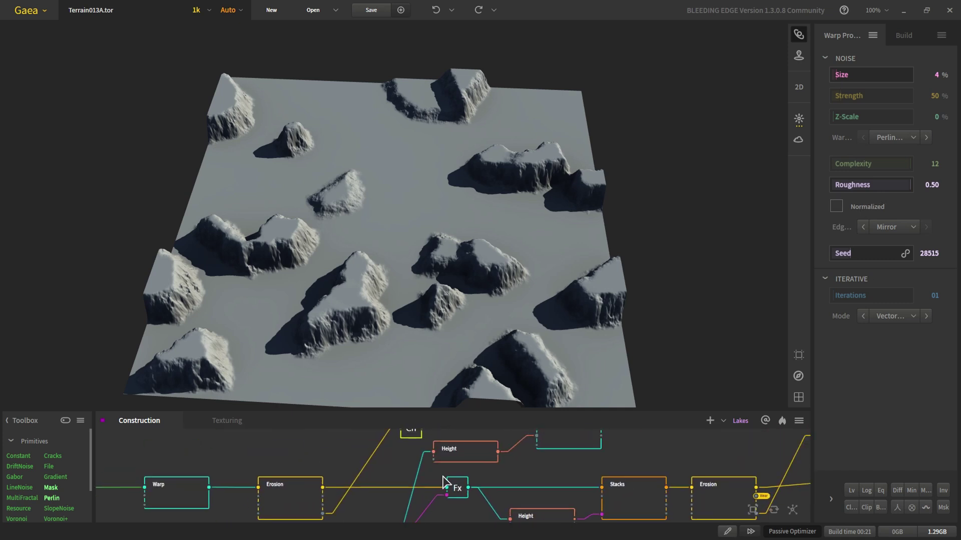
left_click(315, 495)
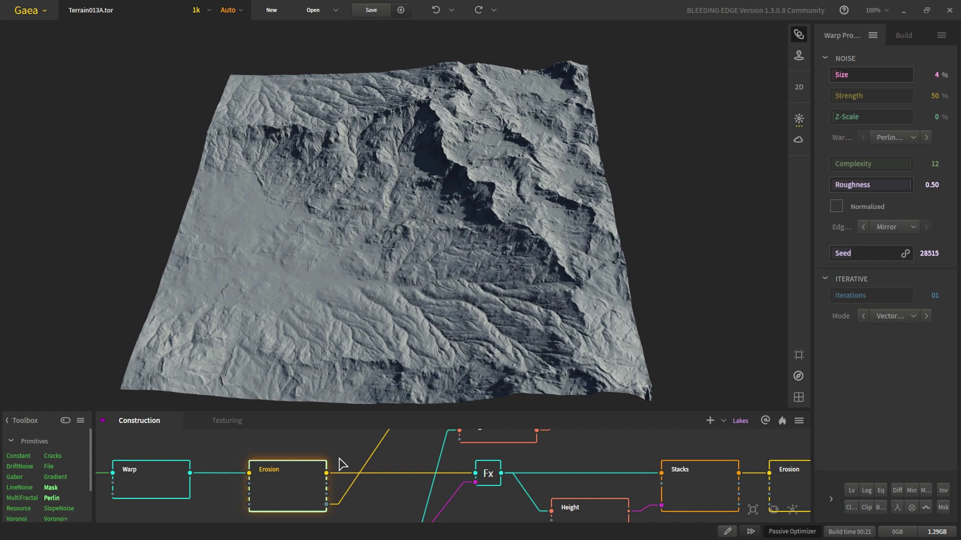
left_click(488, 478)
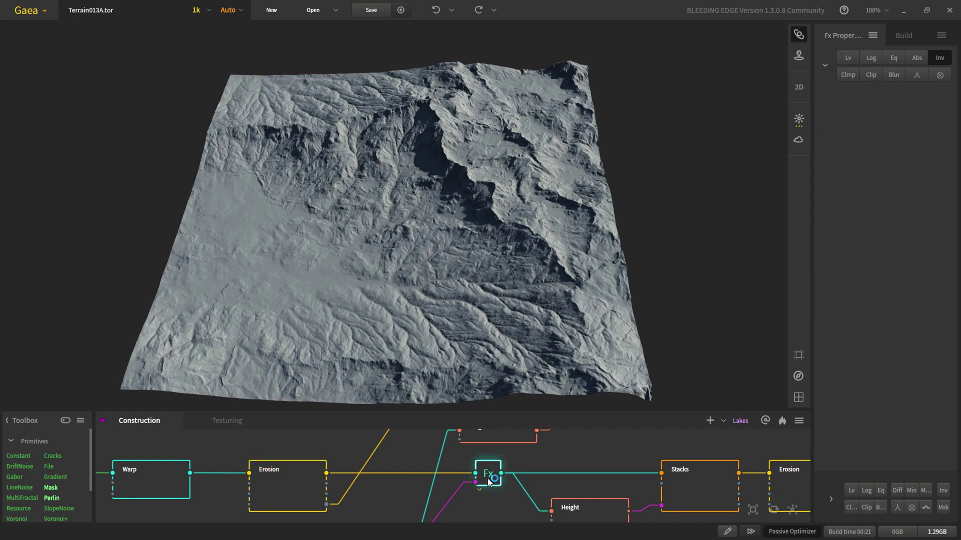
scroll(475, 480, "down", 1)
scroll(475, 482, "up", 1)
middle_click_drag(454, 469, 420, 445)
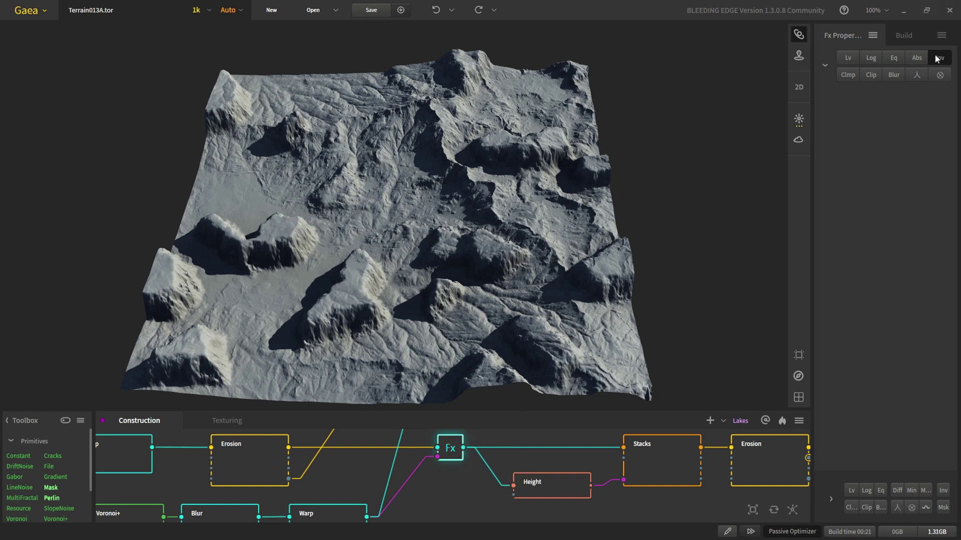
- Compare the Voronoi+ branch's Warp output with the combined Fx terrain, examining the raised rock formations up close
middle_click_drag(273, 530, 324, 470)
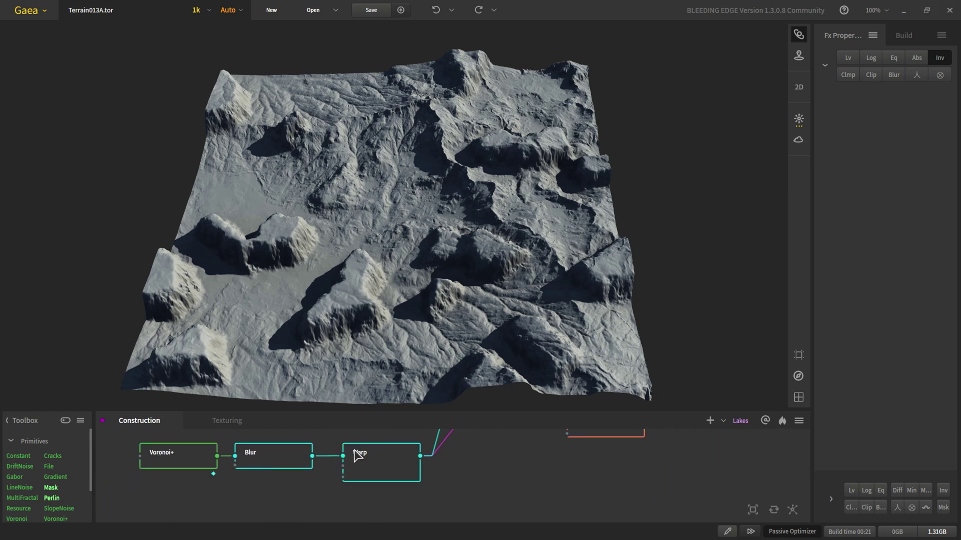
left_click(367, 469)
middle_click_drag(596, 436, 353, 529)
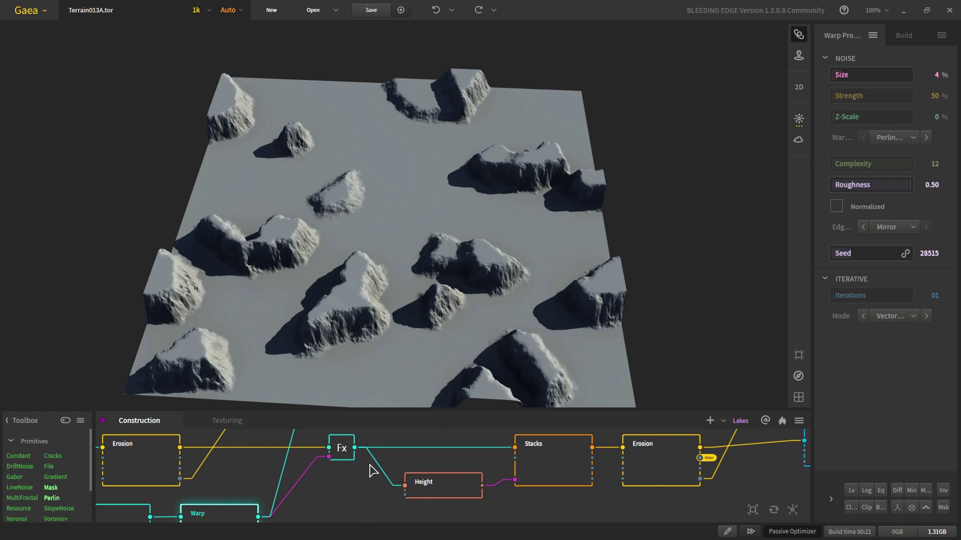
left_click(345, 452)
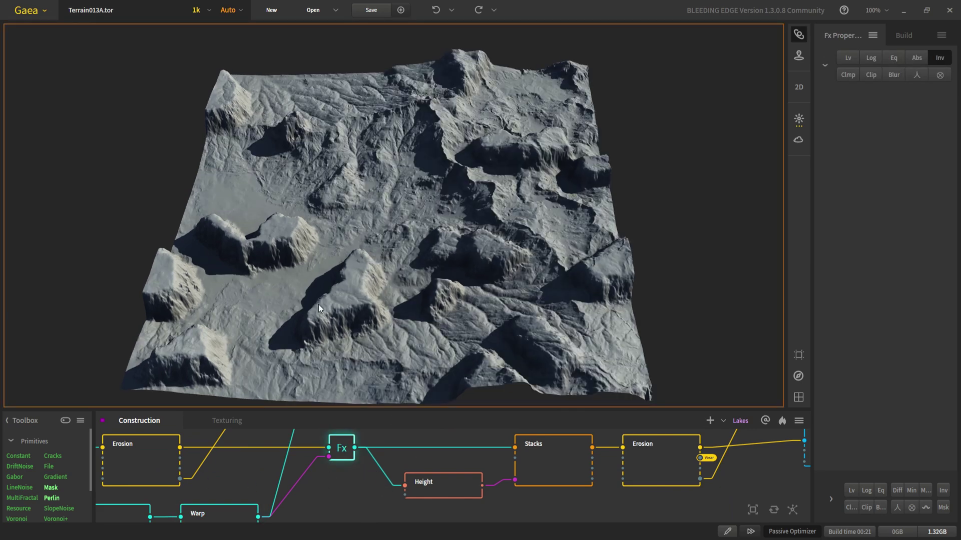
scroll(321, 310, "up", 5)
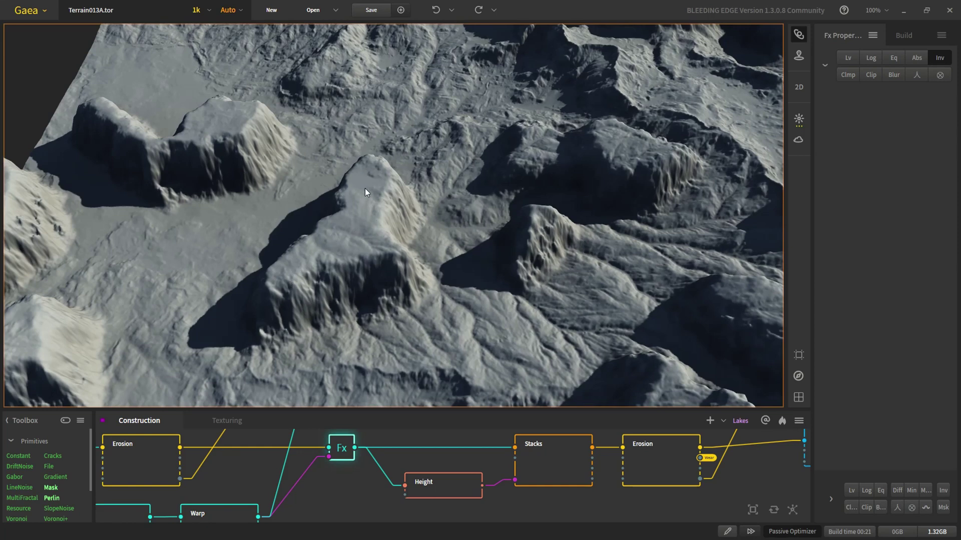
scroll(363, 185, "down", 4)
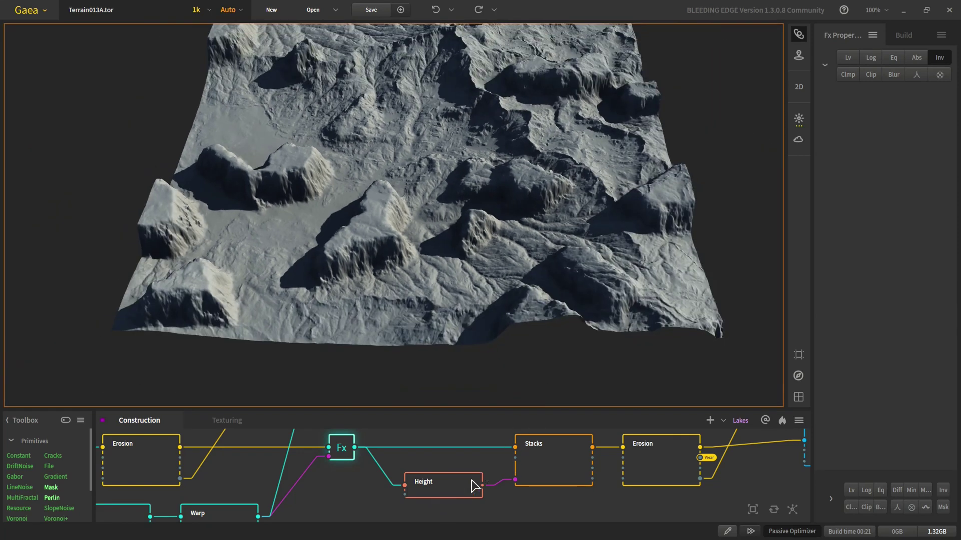
- Preview the Height mask that feeds the Stacks node and examine which terrain areas it covers
middle_click_drag(479, 475, 436, 470)
left_click(393, 491)
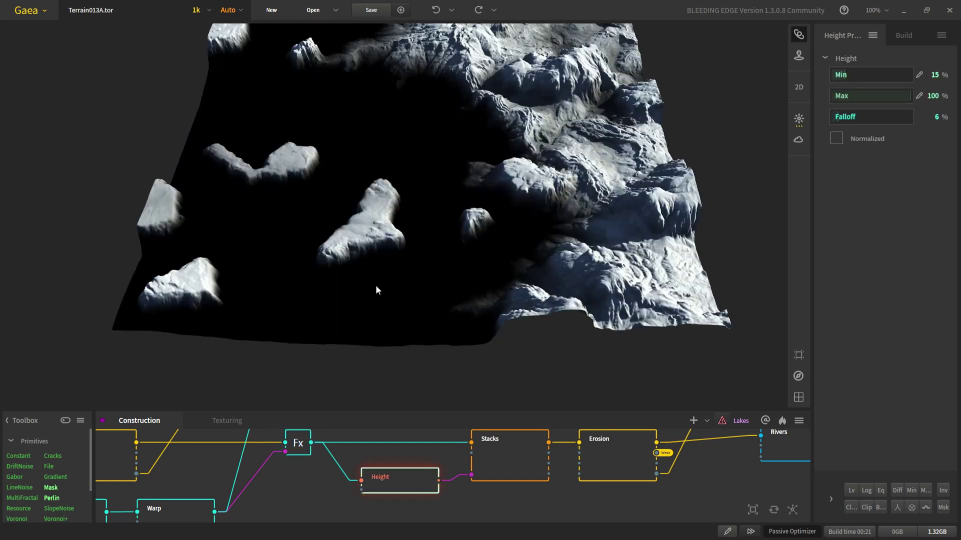
scroll(422, 276, "down", 4)
middle_click_drag(386, 235, 373, 271)
scroll(364, 290, "up", 3)
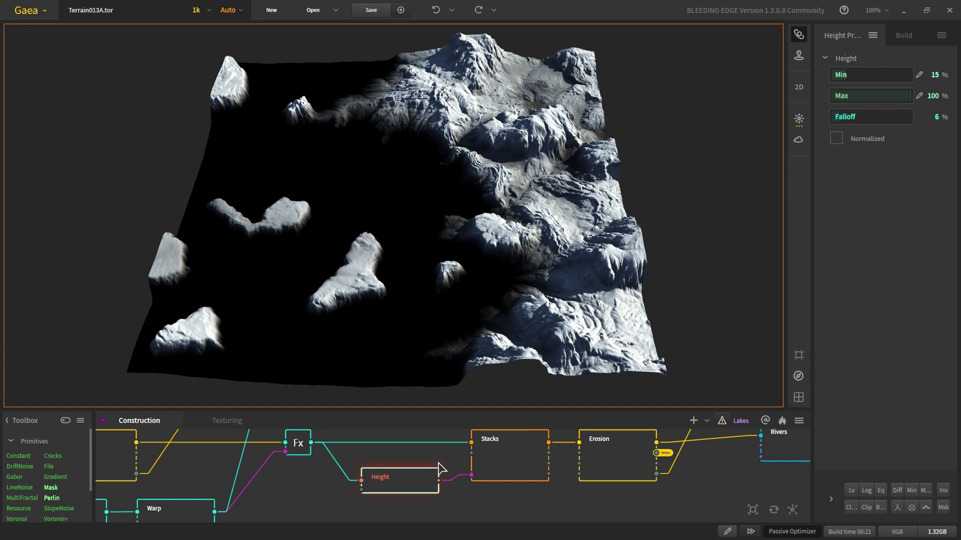
- Compare the terrain before and after the Stacks node by switching the preview between Fx and Stacks
left_click(511, 475)
left_click_drag(505, 489, 435, 502)
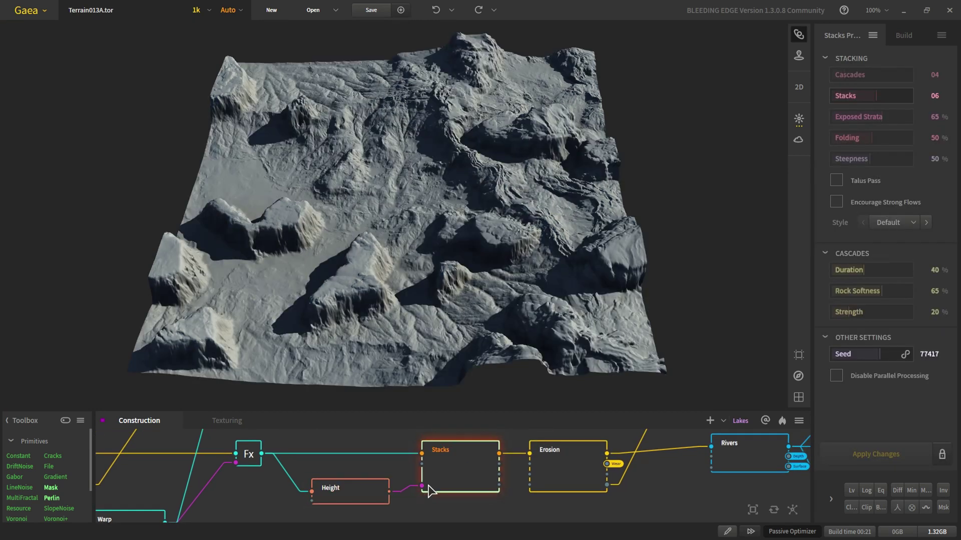
left_click(248, 457)
left_click(471, 467)
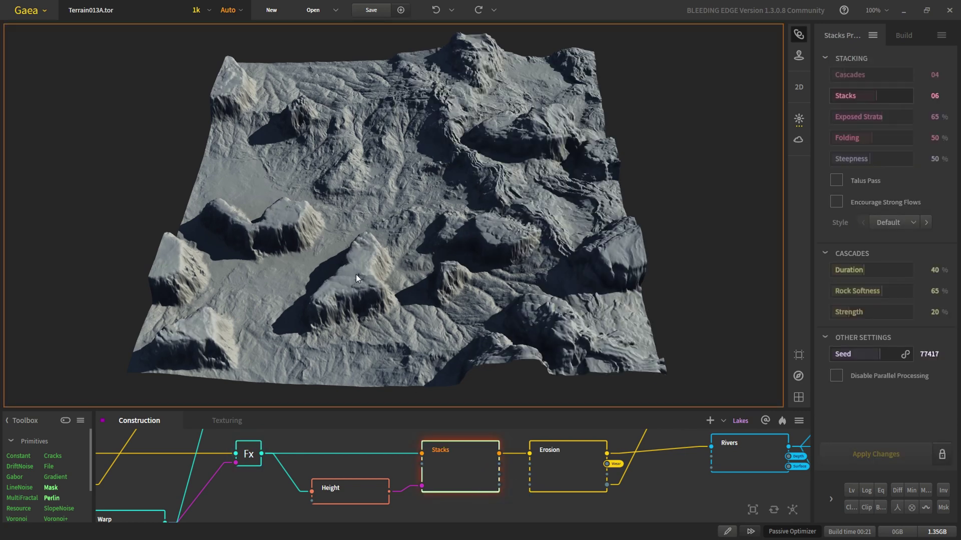
scroll(356, 274, "up", 5)
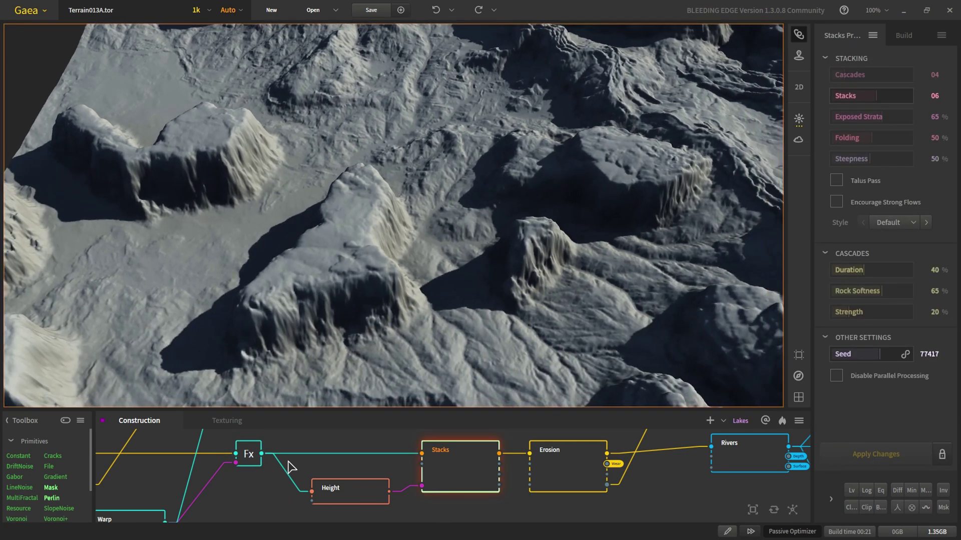
left_click(249, 455)
left_click(471, 478)
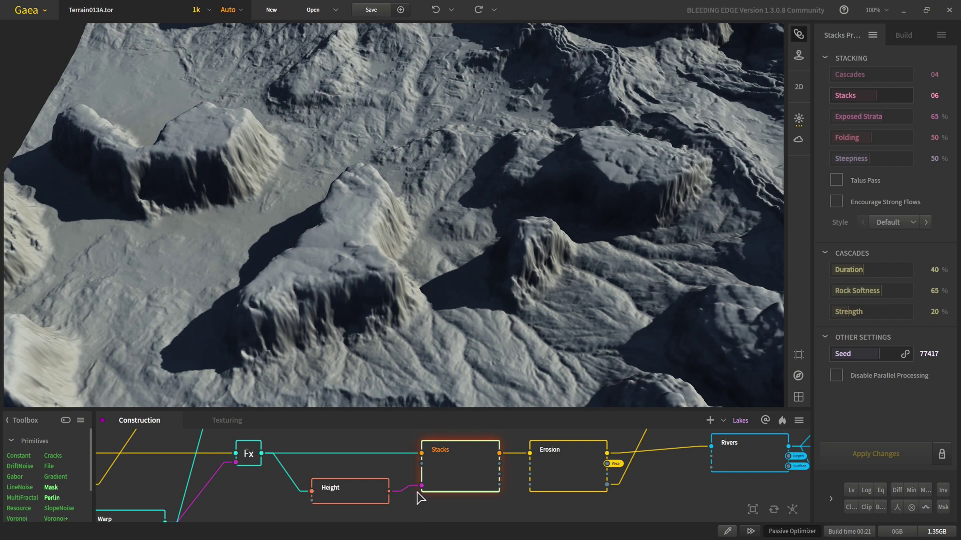
- Preview the Erosion node after Stacks and examine its effect on the mountains and across the whole terrain
left_click_drag(521, 488, 468, 484)
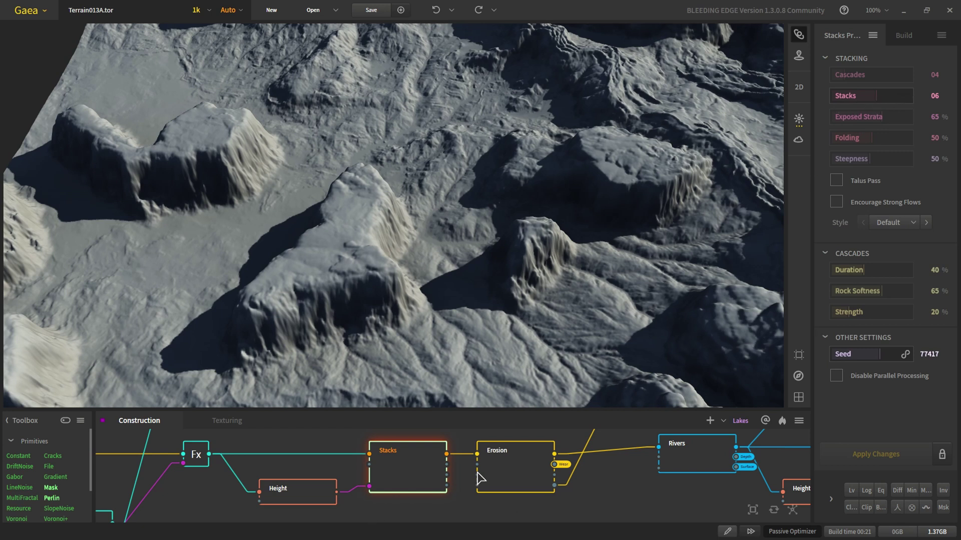
left_click(503, 475)
scroll(550, 204, "down", 3)
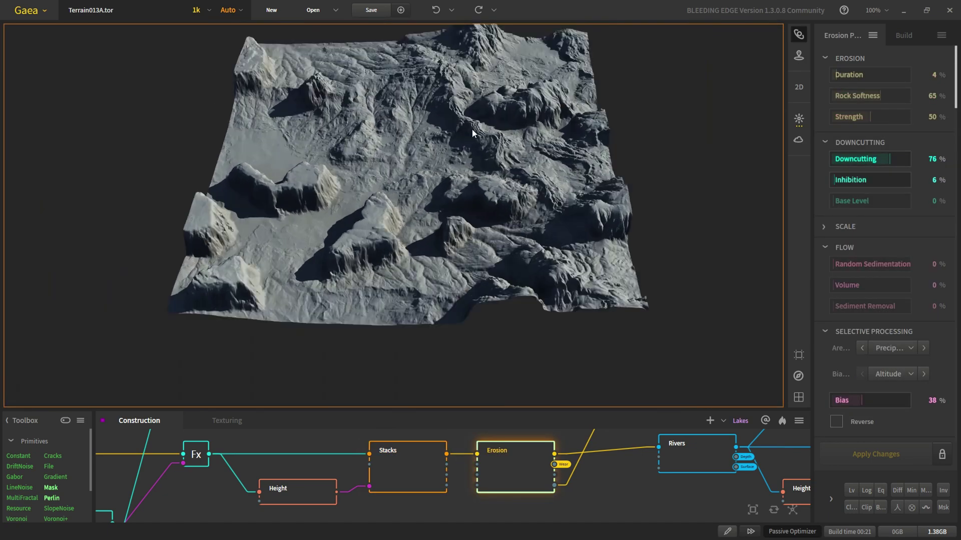
scroll(472, 130, "up", 8)
middle_click_drag(520, 118, 453, 118)
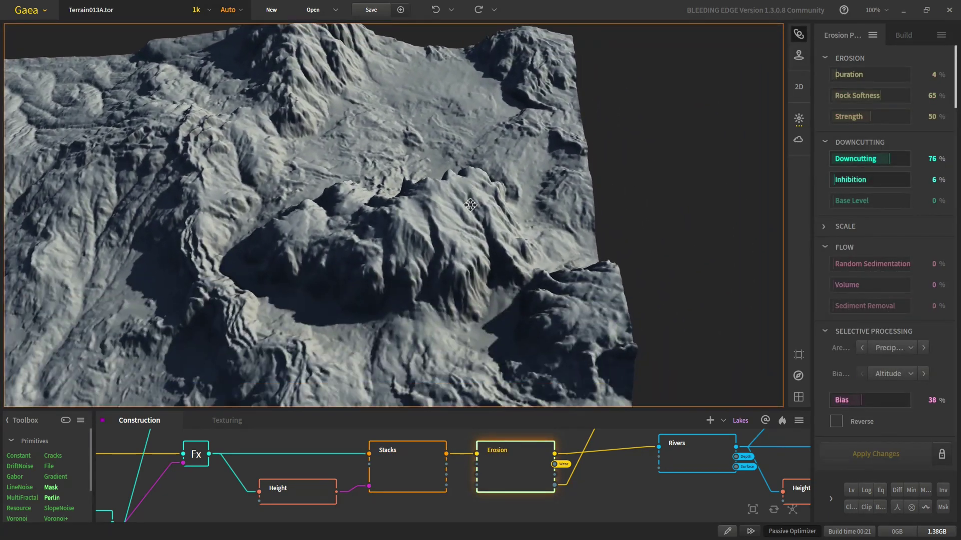
scroll(356, 149, "down", 4)
middle_click_drag(370, 253, 394, 240)
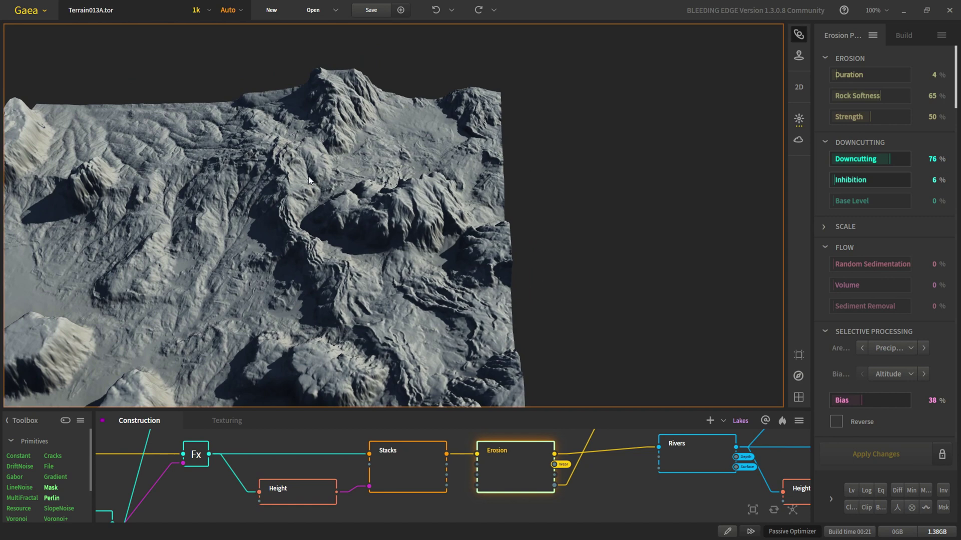
scroll(407, 237, "down", 4)
middle_click_drag(358, 269, 396, 230)
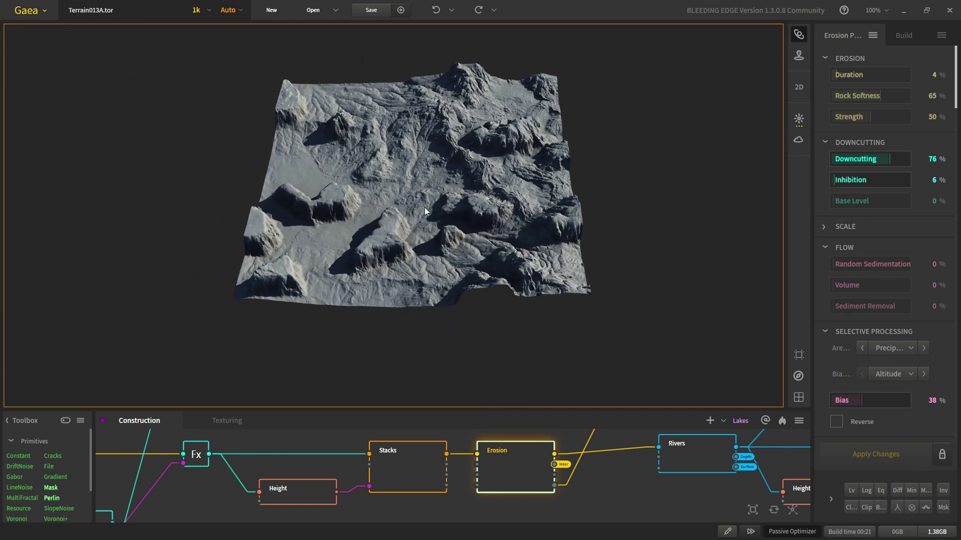
- Examine the mountains and valleys carved by the Erosion node after Stacks, along with its Selective Processing settings
middle_click_drag(455, 126, 413, 188)
scroll(413, 189, "up", 4)
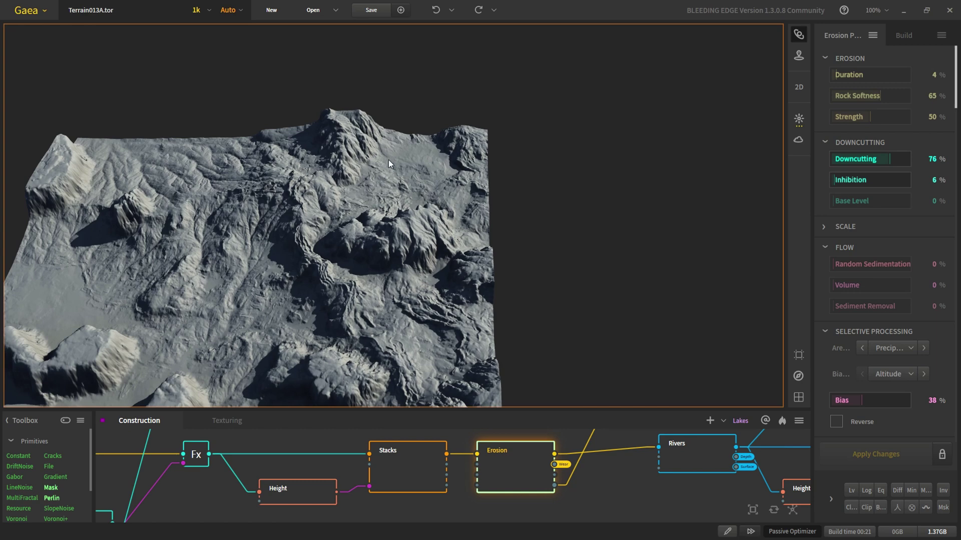
left_click_drag(353, 243, 306, 295)
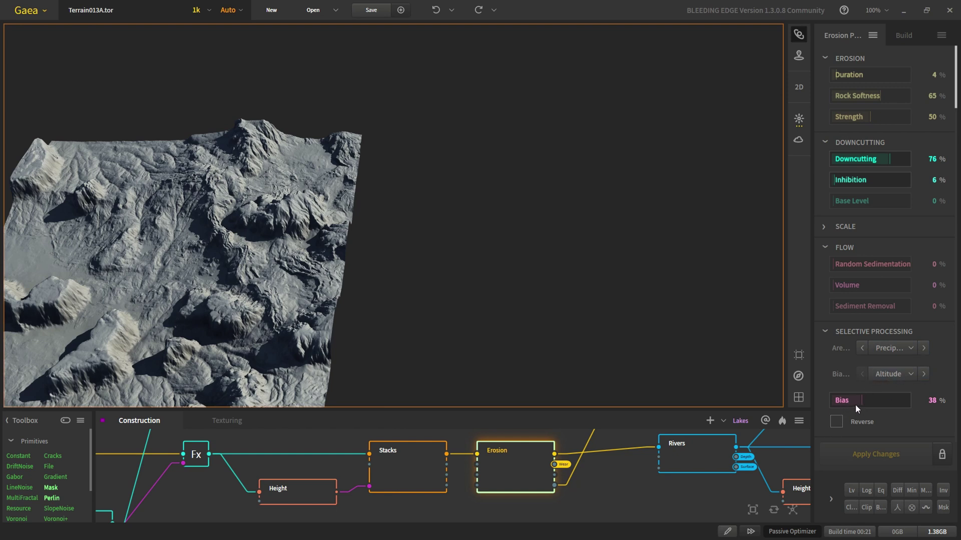
scroll(270, 260, "up", 5)
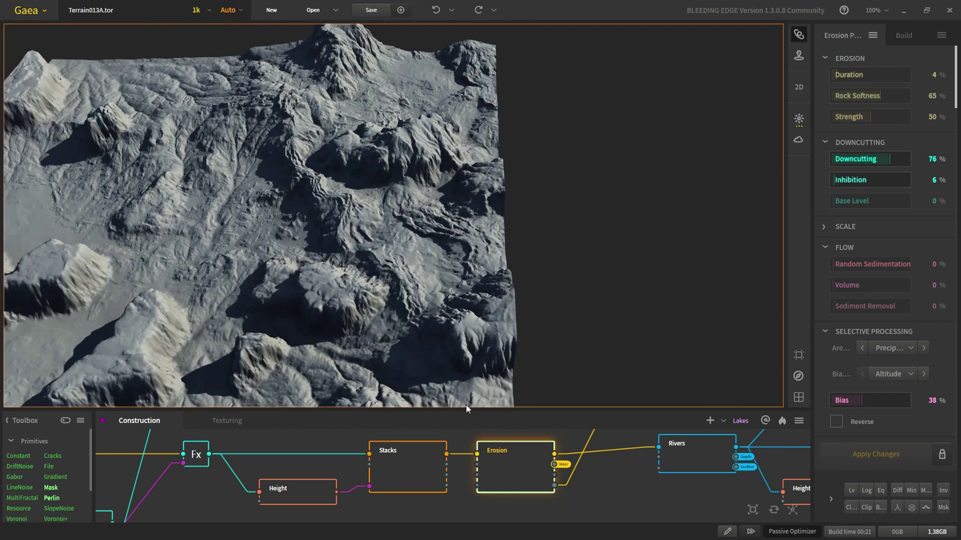
- Compare the settings of the earlier Erosion node with those of the Erosion node after Stacks
scroll(523, 481, "down", 3)
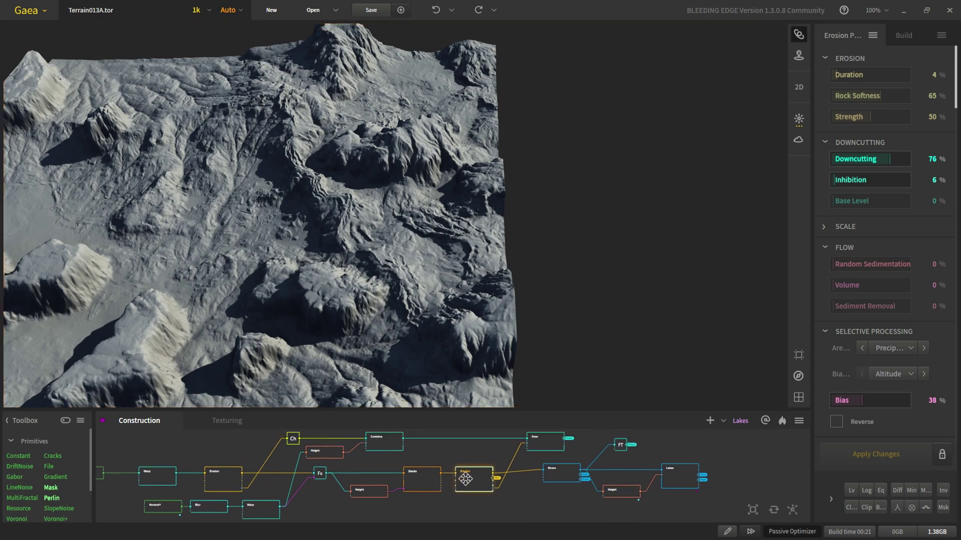
middle_click_drag(448, 477, 461, 462)
key("Left")
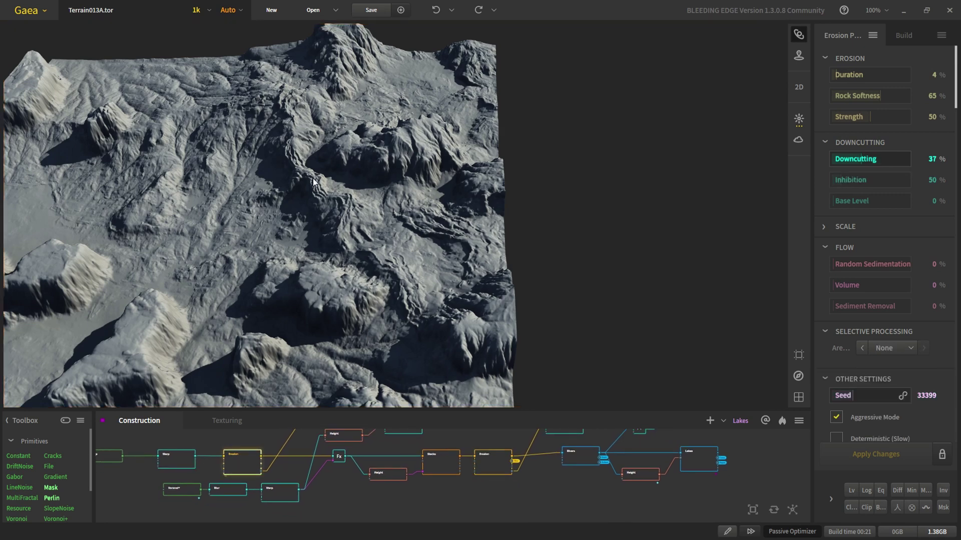
left_click(499, 469)
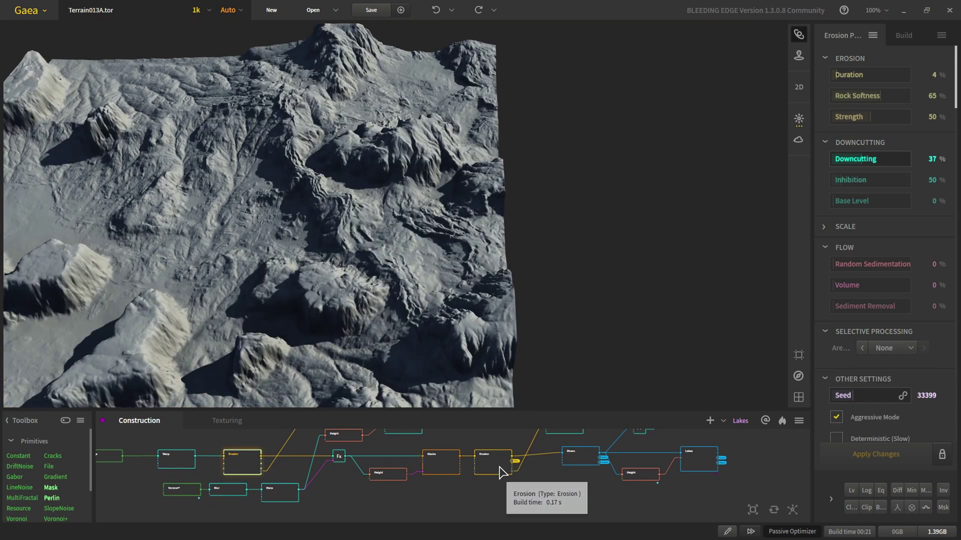
scroll(495, 463, "up", 5)
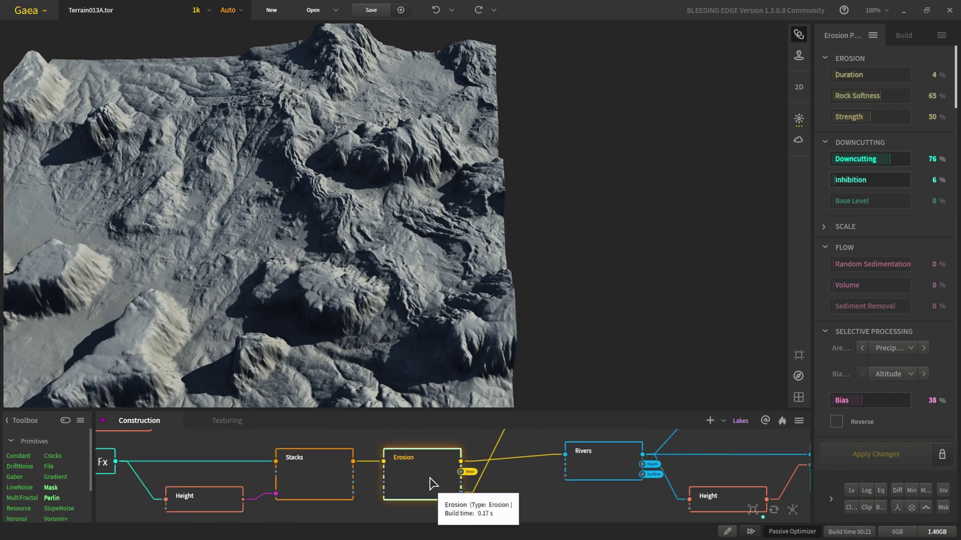
scroll(430, 478, "down", 3)
scroll(380, 485, "up", 3)
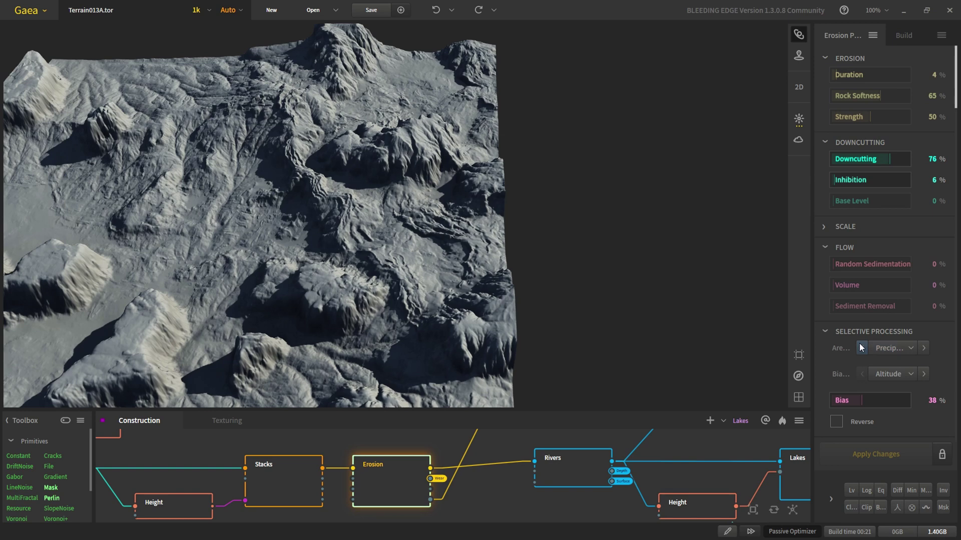
- Preview the Rivers node and examine the river network across the terrain, both up close and from farther away
scroll(490, 485, "down", 3)
scroll(425, 465, "up", 5)
left_click(428, 466)
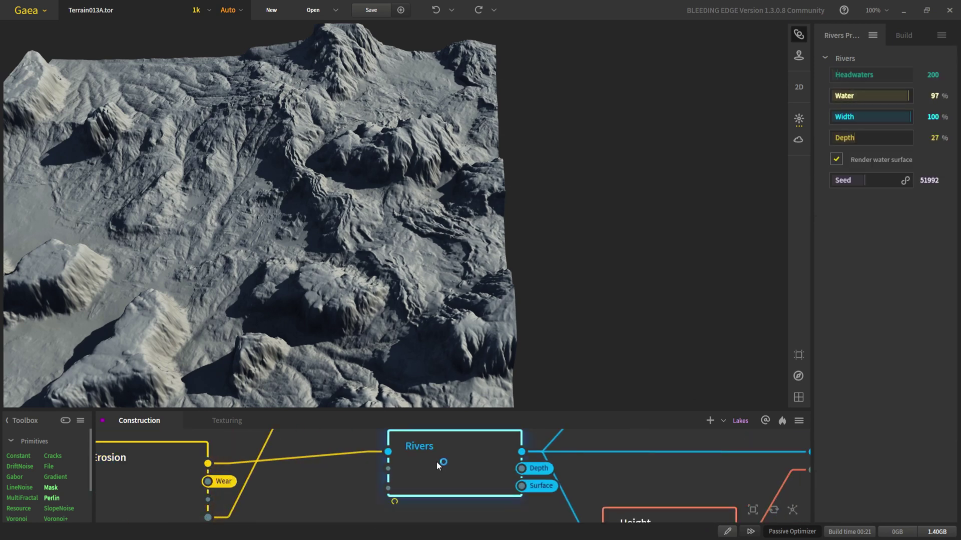
left_click_drag(253, 262, 176, 283)
scroll(178, 285, "down", 2)
scroll(248, 253, "up", 5)
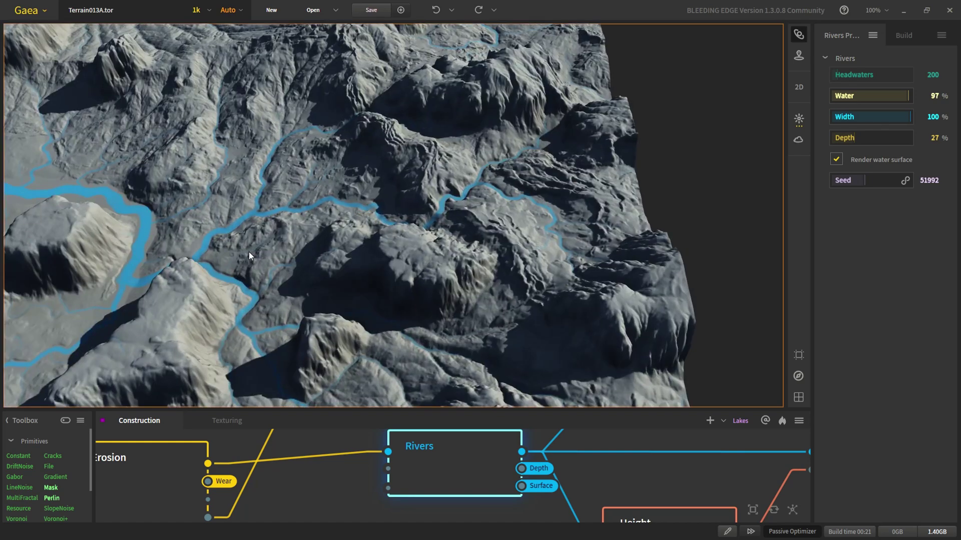
scroll(249, 256, "down", 1)
middle_click_drag(193, 258, 227, 273)
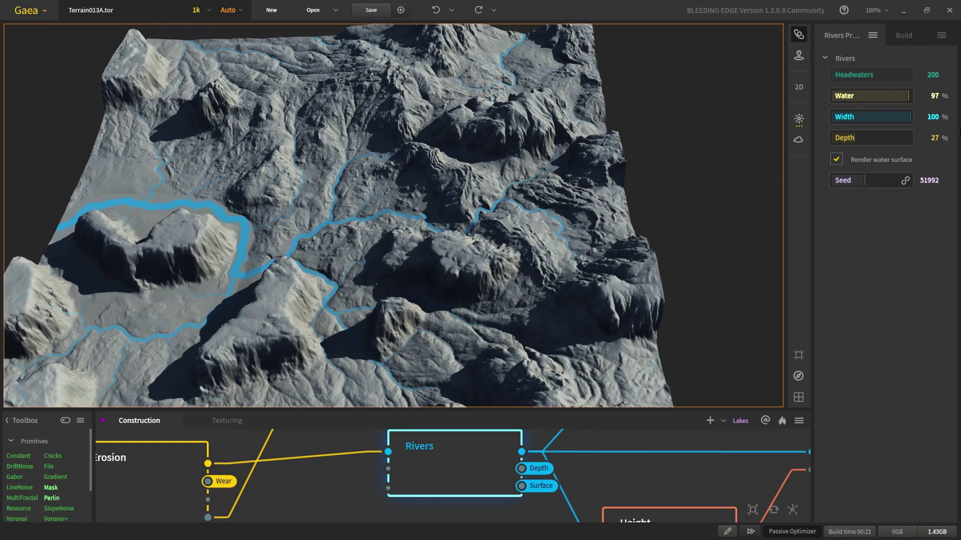
- Change the Rivers node's seed to 79503 and examine the regenerated river layout
scroll(449, 475, "down", 5)
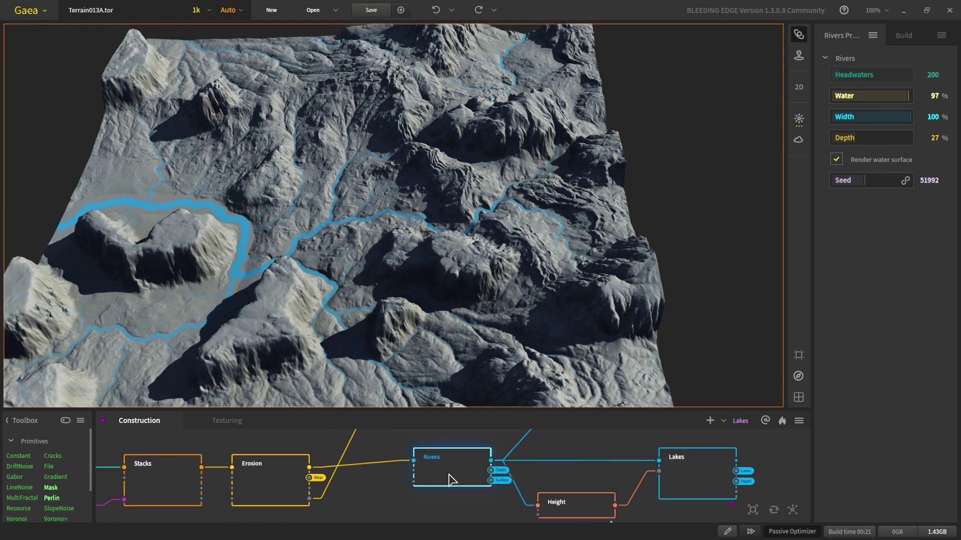
middle_click_drag(592, 487, 503, 477)
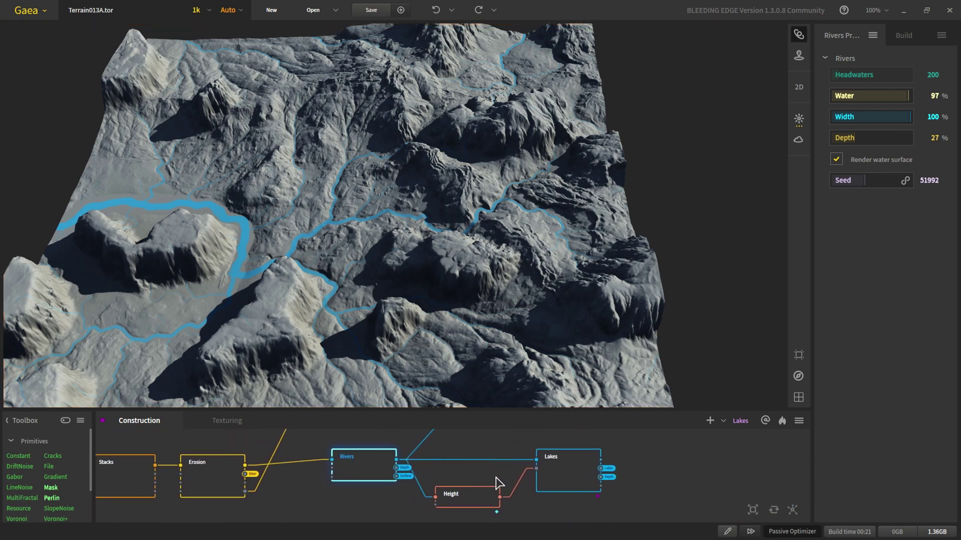
scroll(335, 302, "down", 2)
middle_click_drag(317, 302, 344, 280)
scroll(342, 281, "up", 3)
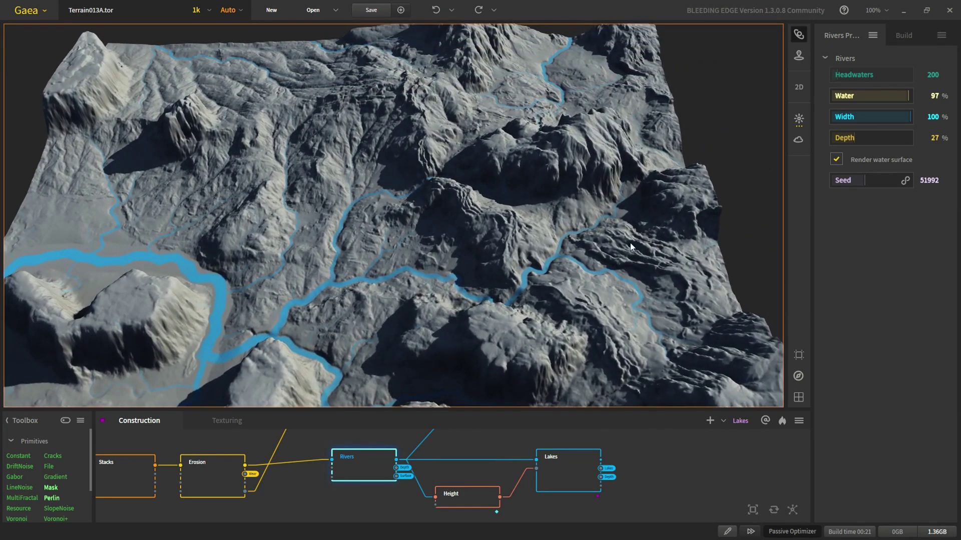
left_click(882, 183)
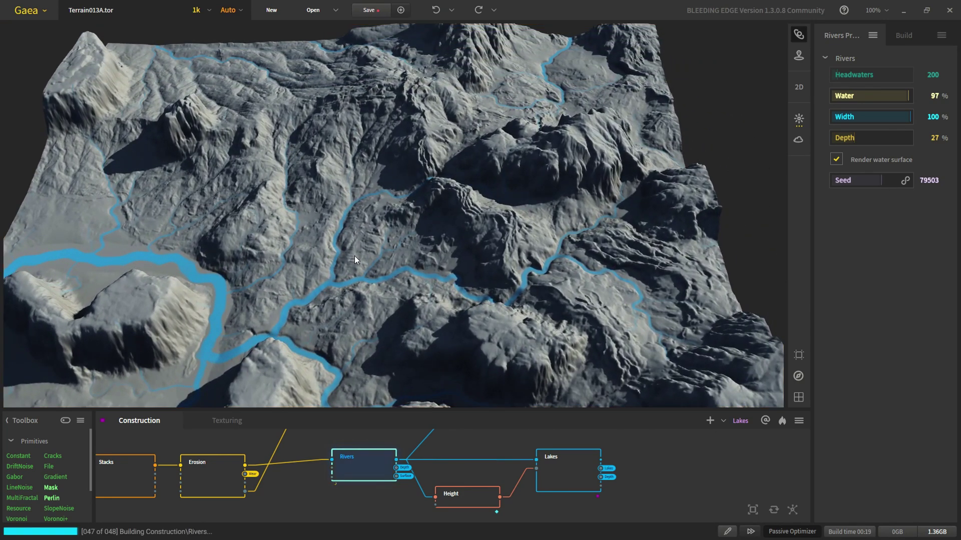
scroll(329, 283, "down", 2)
scroll(214, 306, "up", 3)
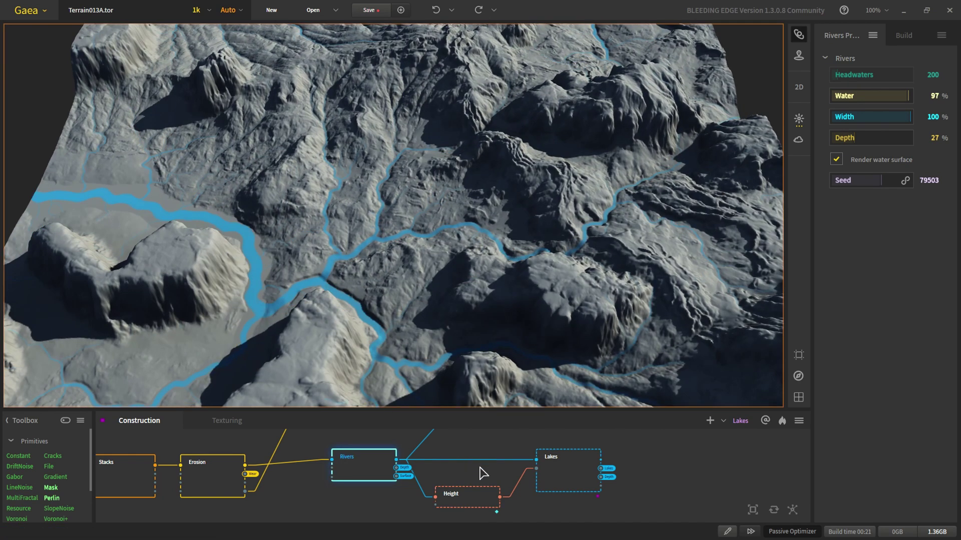
- Compare the Height mask that feeds the Lakes node with the Rivers terrain to see which low areas it covers
middle_click_drag(535, 477, 515, 468)
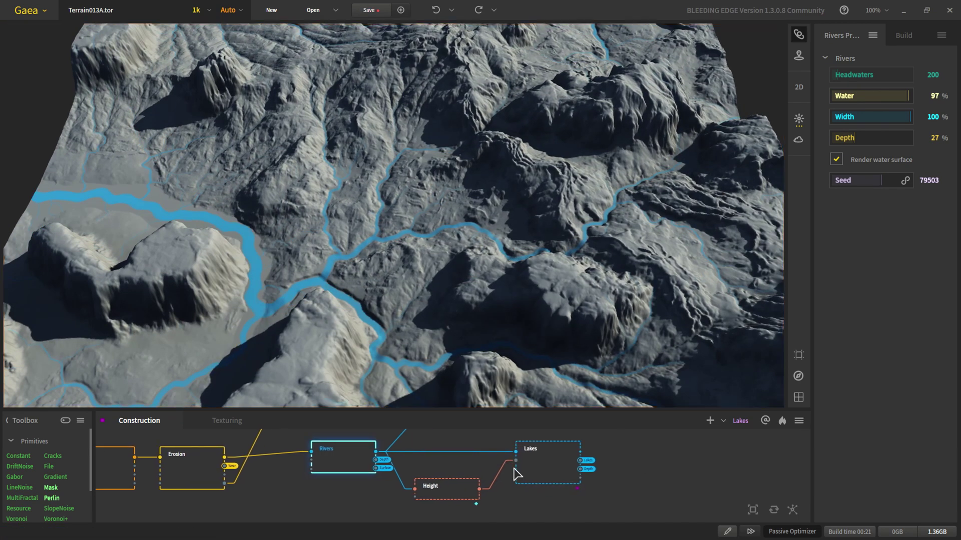
scroll(392, 258, "down", 2)
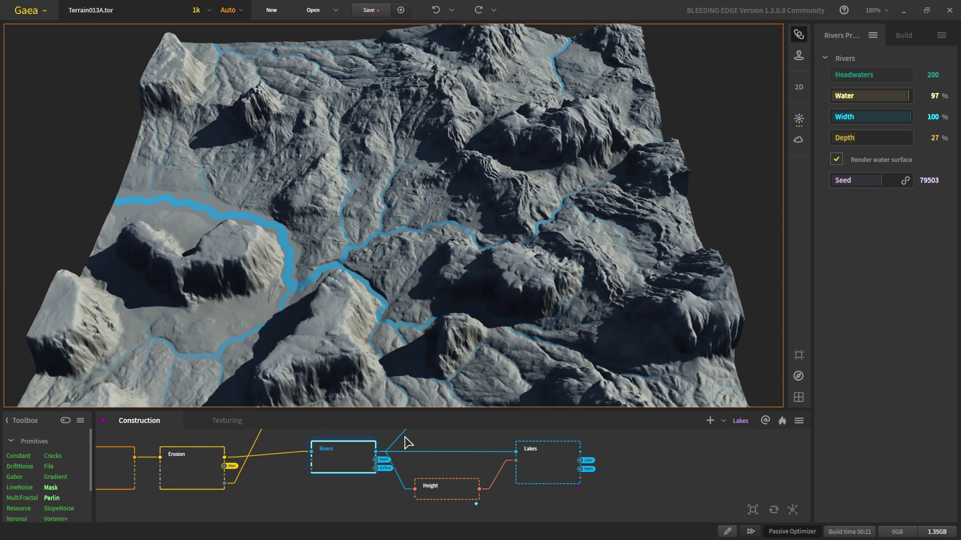
middle_click_drag(418, 496, 423, 483)
left_click(423, 484)
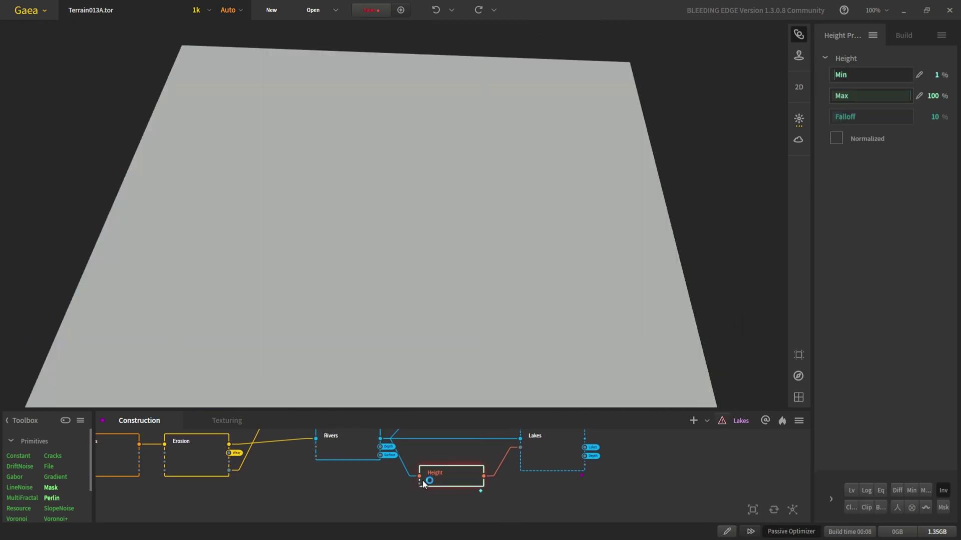
scroll(286, 324, "up", 2)
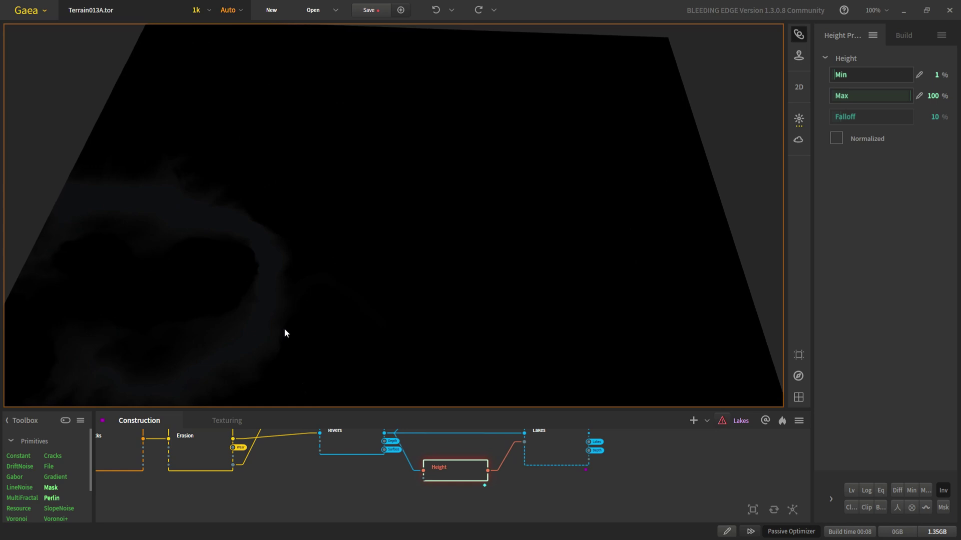
middle_click_drag(352, 485, 343, 506)
left_click(335, 464)
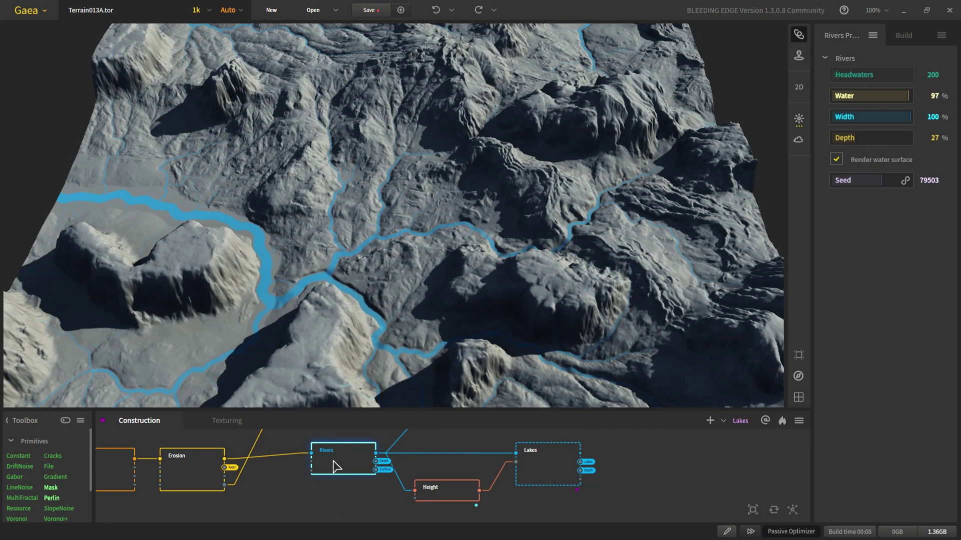
left_click(457, 493)
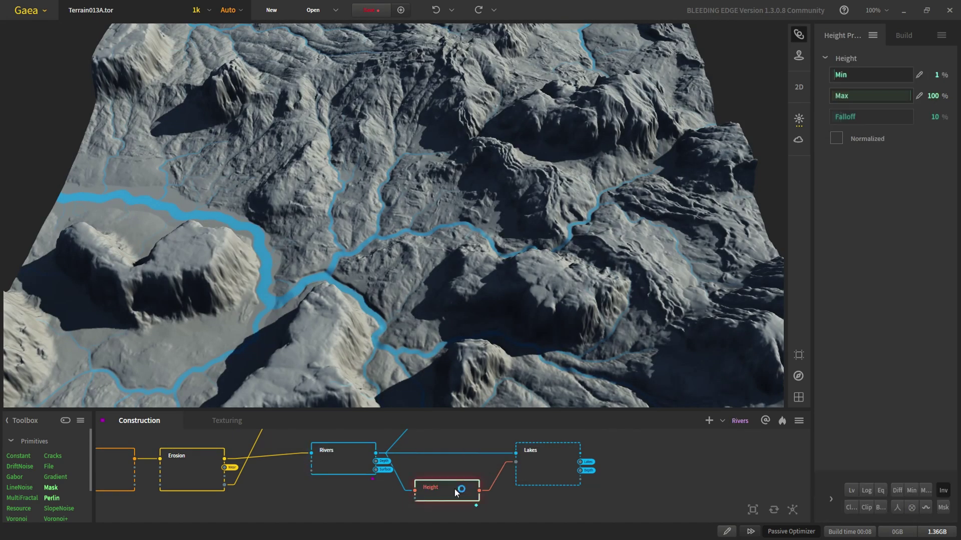
left_click_drag(272, 280, 283, 283)
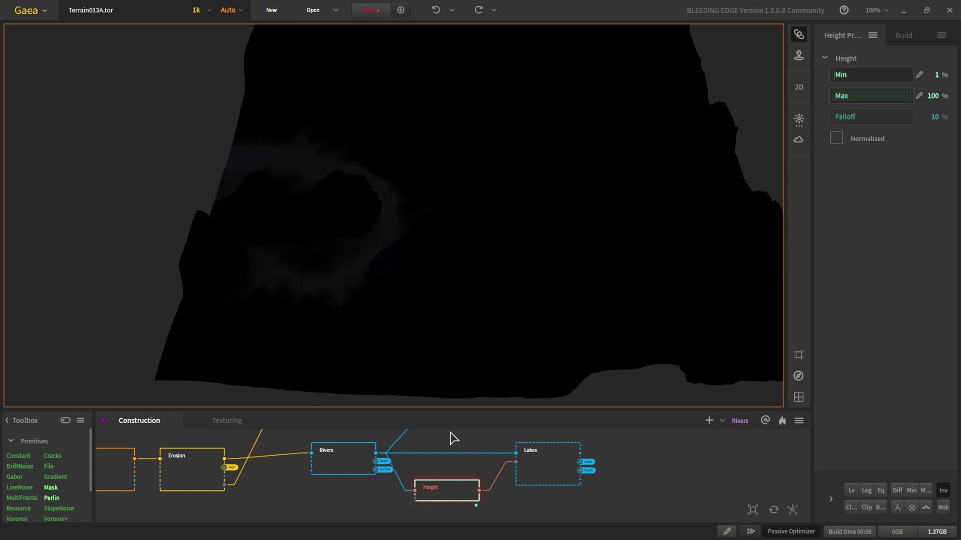
- Preview the Lakes node, apply a Water Floor of 5%, and examine the lake around the rock formations
left_click(521, 463)
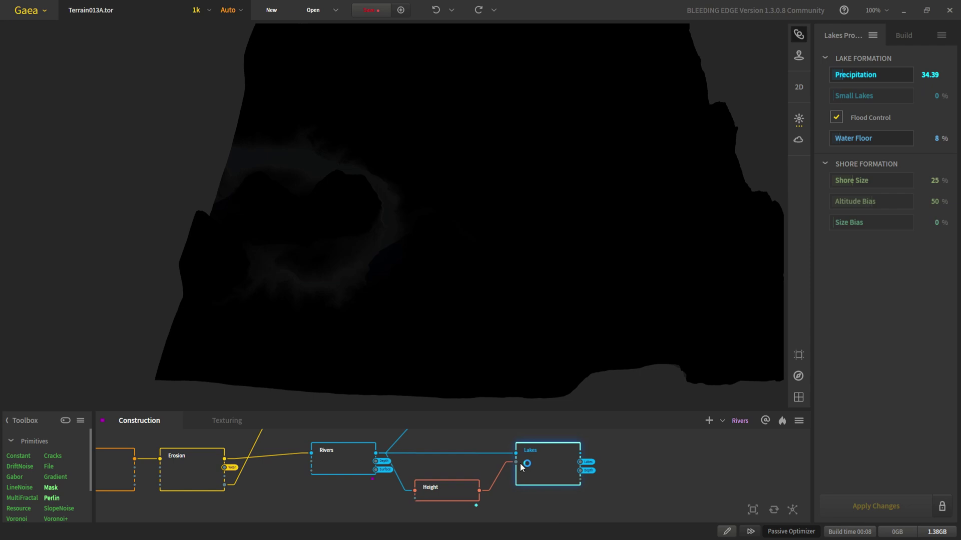
scroll(517, 463, "up", 2)
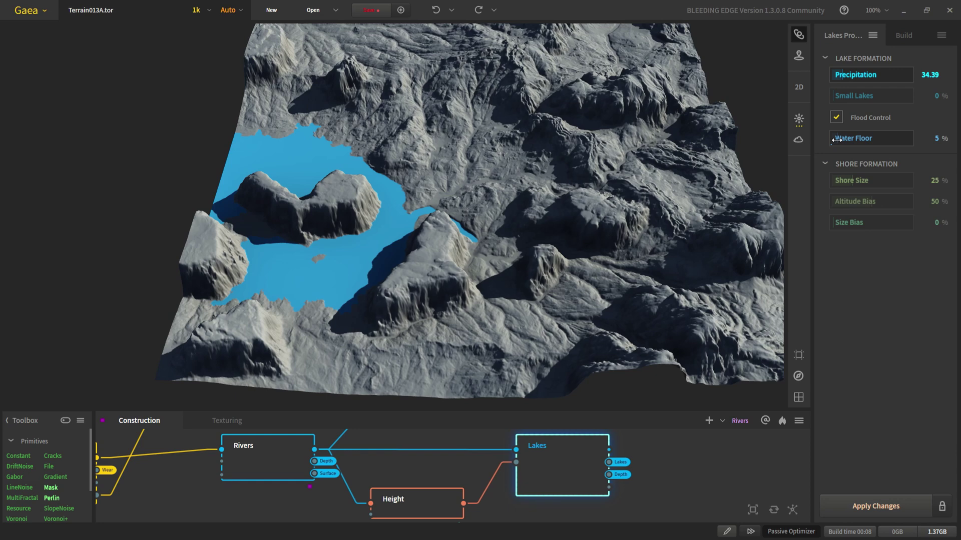
left_click(908, 508)
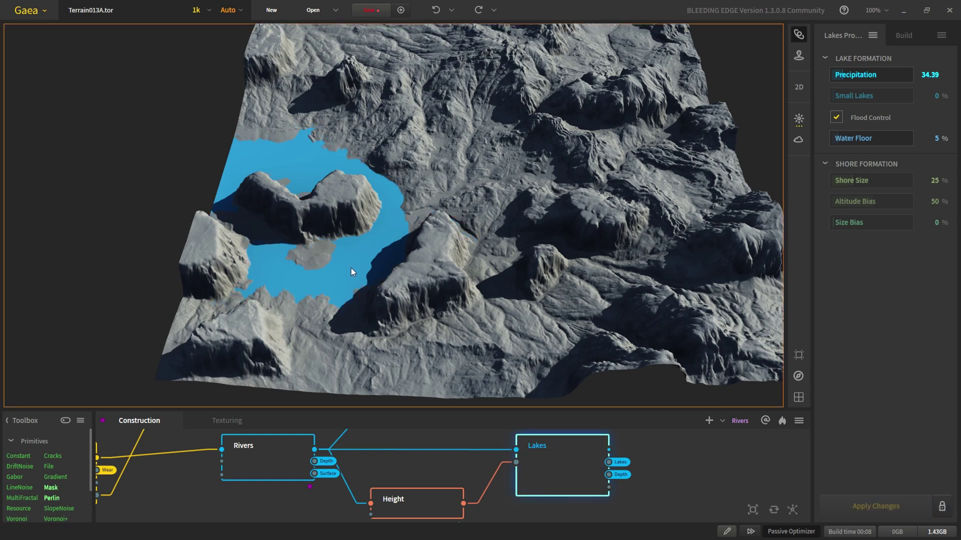
scroll(301, 301, "up", 3)
scroll(293, 306, "up", 1)
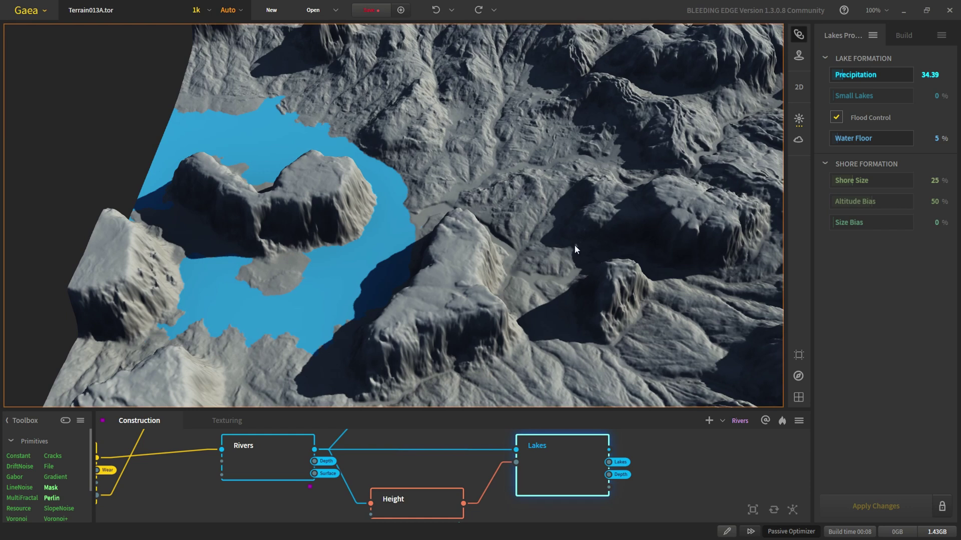
scroll(563, 471, "down", 3)
scroll(564, 471, "up", 3)
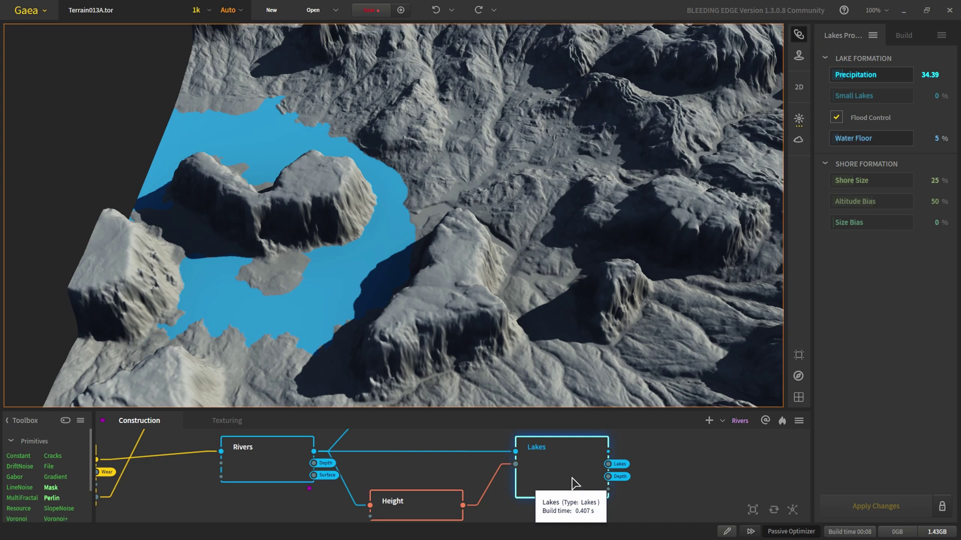
- Enlarge the node graph area with the complete Construction node chain in view
scroll(403, 497, "down", 5)
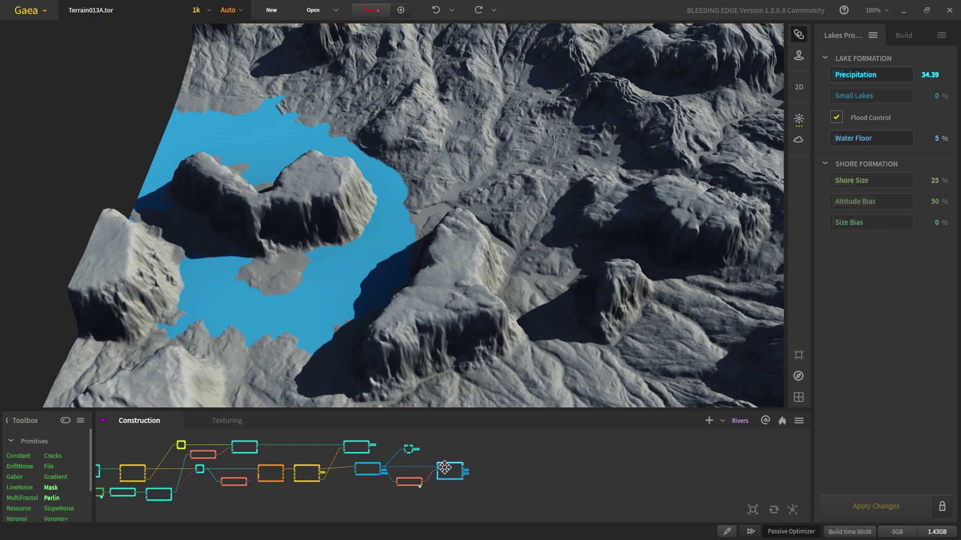
middle_click_drag(445, 467, 523, 471)
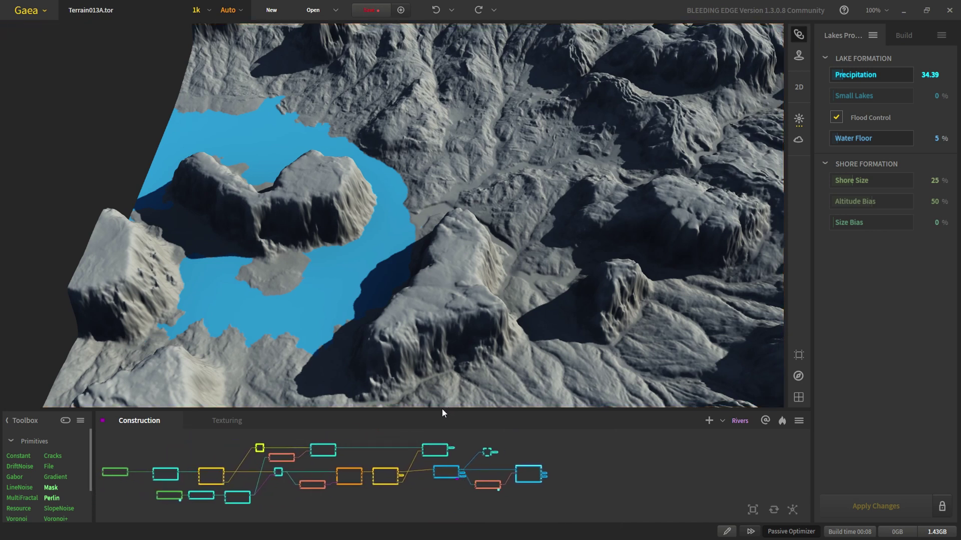
left_click_drag(437, 412, 437, 349)
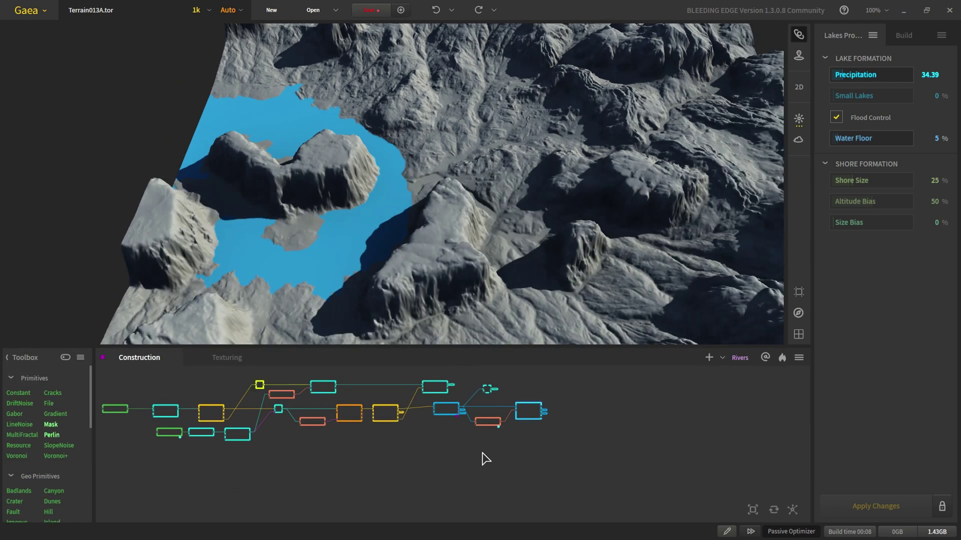
- Compare the Rivers preview with the FT node branching from it, and expand the compact FT node to full size
scroll(474, 447, "up", 5)
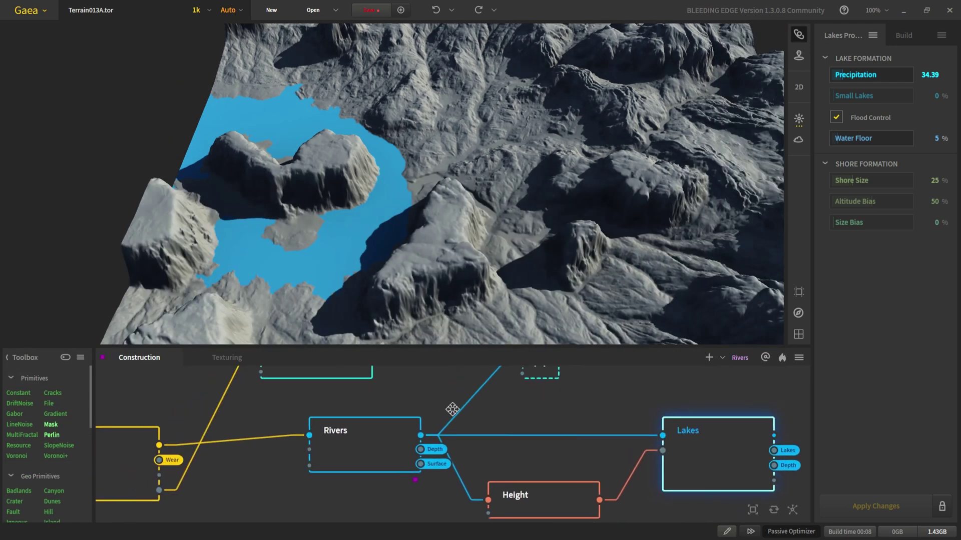
left_click(405, 460)
middle_click_drag(517, 424, 444, 455)
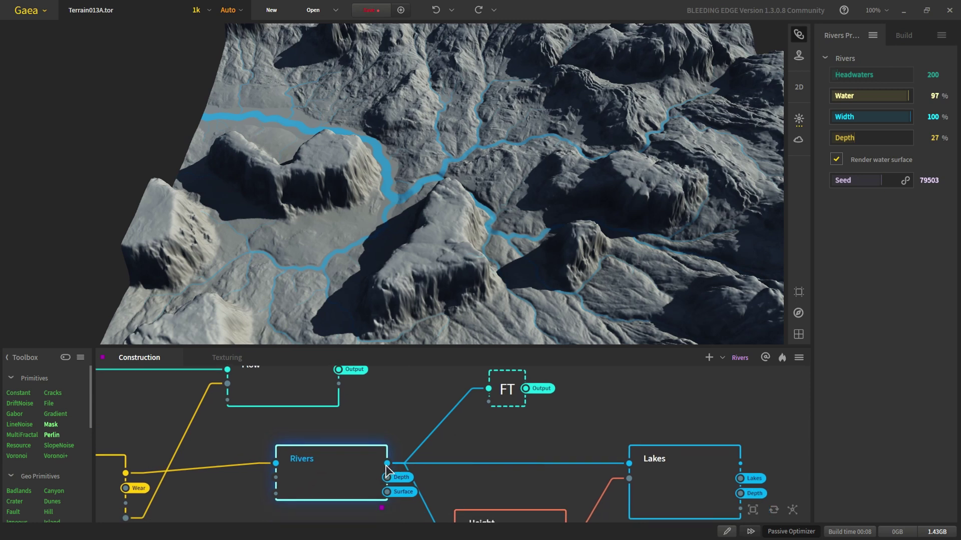
left_click(506, 393)
scroll(509, 423, "up", 1)
scroll(526, 413, "up", 1)
scroll(526, 414, "down", 2)
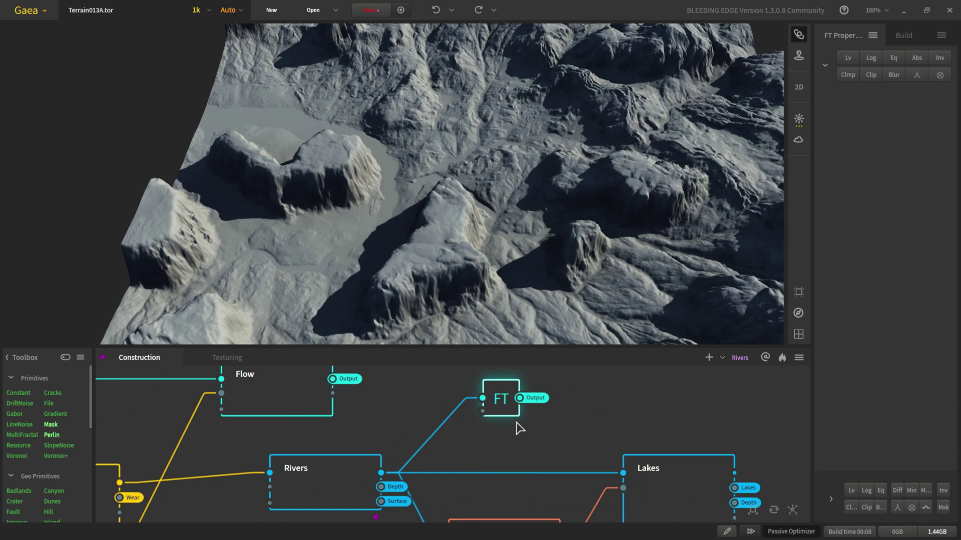
double_click(502, 407)
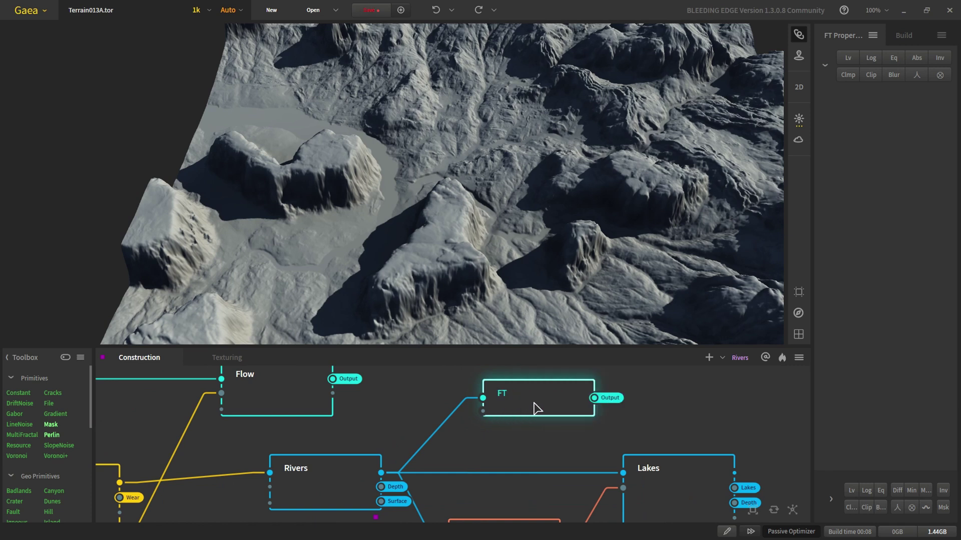
- Collapse the FT node back to its compact size and bring the Rivers, Height and Lakes nodes into view
double_click(557, 404)
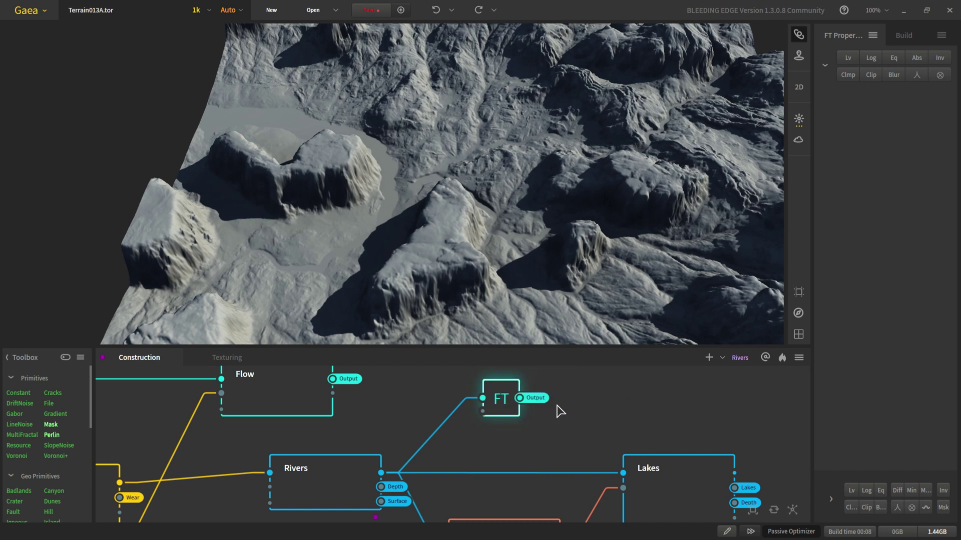
scroll(552, 405, "down", 5)
scroll(484, 425, "up", 2)
middle_click_drag(412, 397, 350, 371)
scroll(557, 408, "up", 3)
scroll(358, 407, "up", 1)
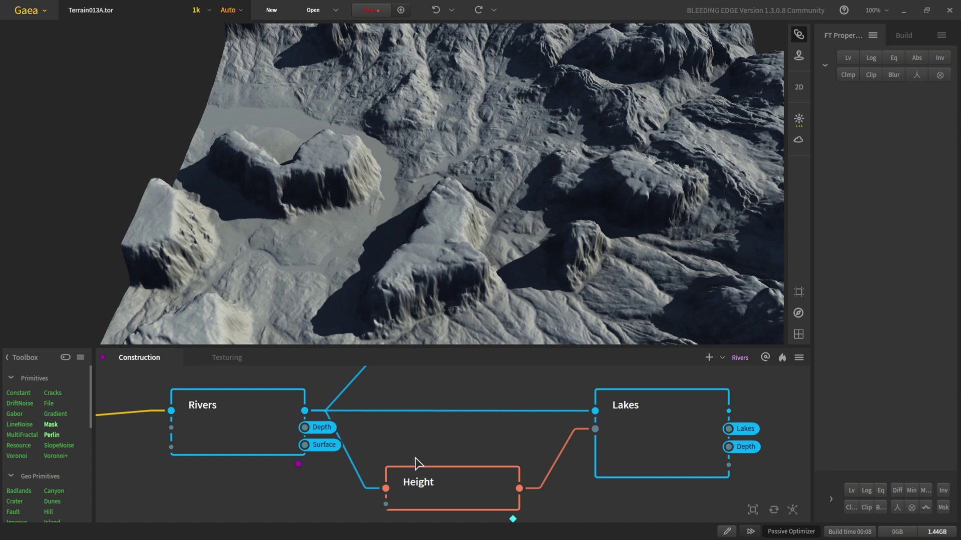
- Preview the Lakes node and inspect its Lakes and Depth outputs alongside the Height mask that feeds it
middle_click_drag(672, 434, 609, 420)
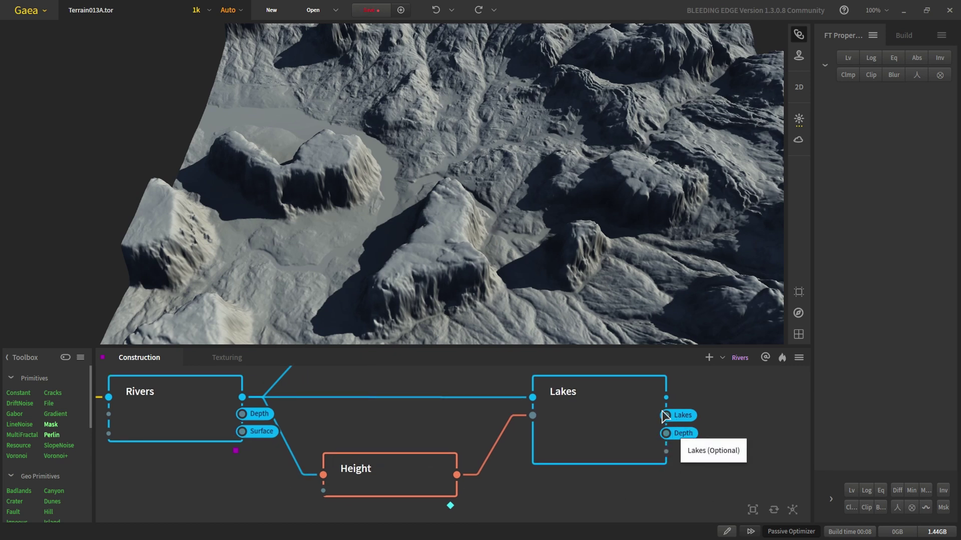
scroll(603, 459, "down", 6)
scroll(547, 446, "up", 7)
middle_click_drag(624, 452, 476, 423)
left_click(517, 415)
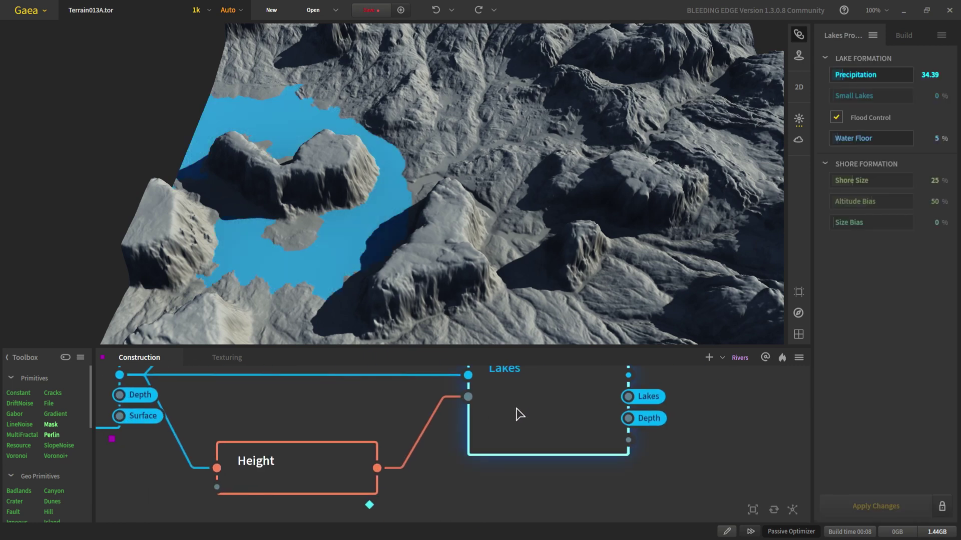
- Preview the Erosion node between Stacks and Rivers and trace its outputs, including Wear and the link to Flow
scroll(520, 414, "down", 4)
middle_click_drag(483, 451, 543, 458)
scroll(488, 426, "down", 3)
scroll(459, 390, "up", 4)
scroll(472, 410, "down", 1)
middle_click_drag(415, 433, 659, 439)
scroll(622, 400, "up", 2)
middle_click_drag(505, 487, 508, 452)
scroll(508, 451, "up", 2)
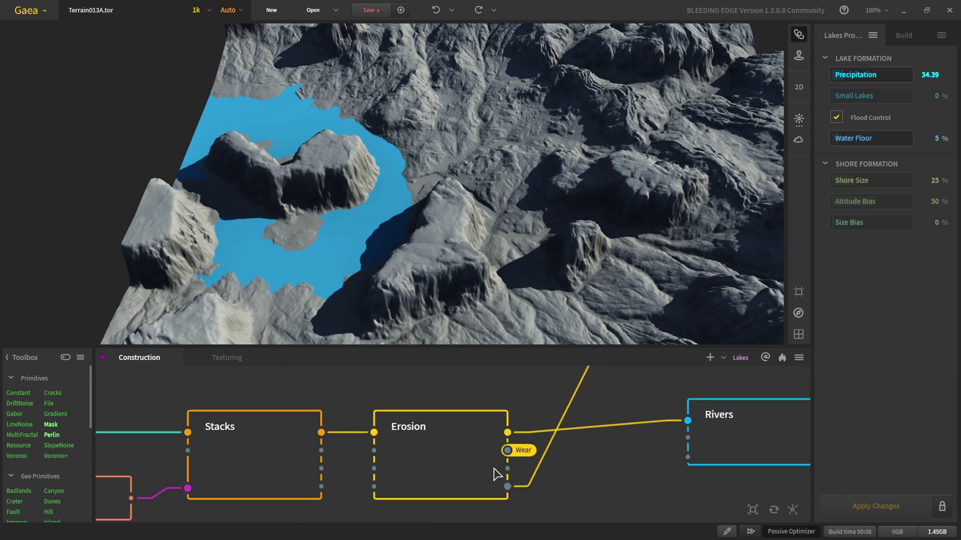
left_click(512, 455)
scroll(496, 478, "down", 3)
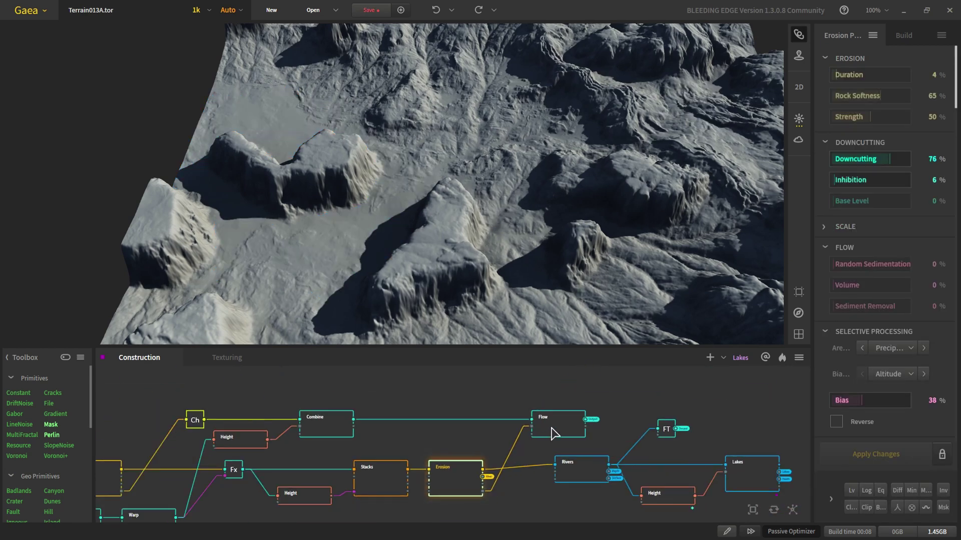
scroll(428, 495, "up", 2)
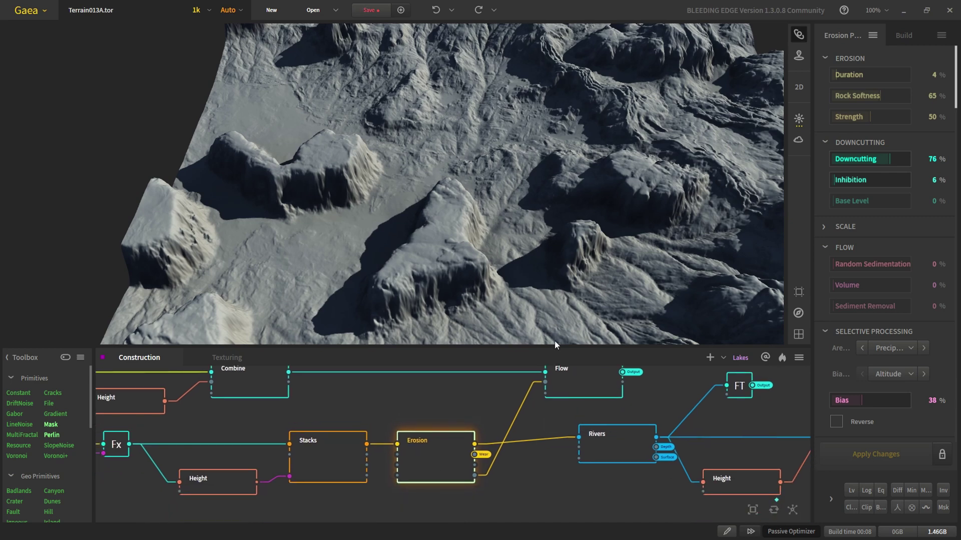
- Select the earlier Erosion node that feeds the chokepoint and Fx nodes to review its settings
scroll(605, 387, "down", 4)
scroll(512, 417, "up", 4)
scroll(309, 426, "down", 4)
middle_click_drag(223, 417, 325, 415)
scroll(325, 415, "up", 1)
scroll(253, 429, "up", 1)
left_click(253, 430)
middle_click_drag(423, 411, 369, 429)
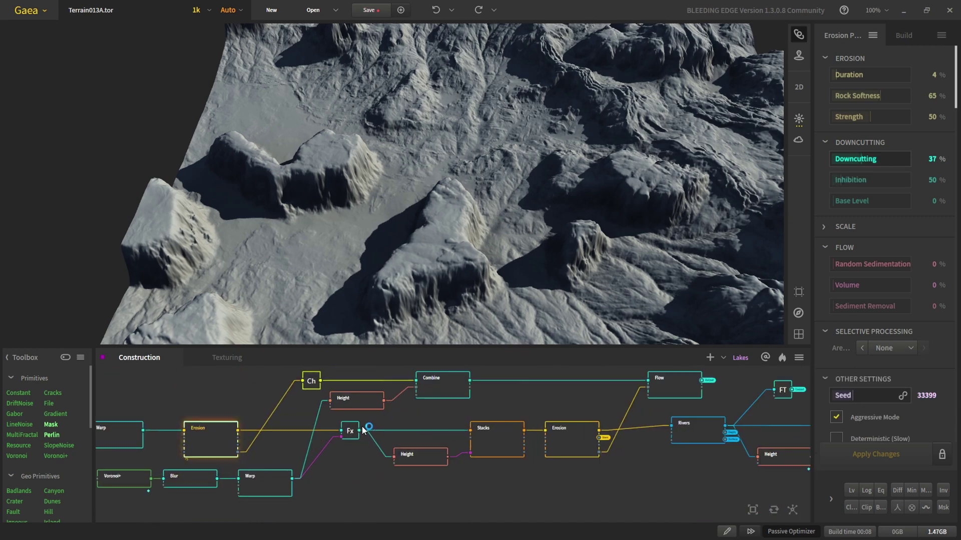
- Preview the Ch chokepoint node to examine the flow mask coming from the earlier Erosion node
left_click(305, 385)
middle_click_drag(366, 389, 324, 373)
scroll(400, 398, "up", 2)
scroll(277, 418, "down", 2)
middle_click_drag(176, 472, 239, 458)
middle_click_drag(324, 451, 300, 469)
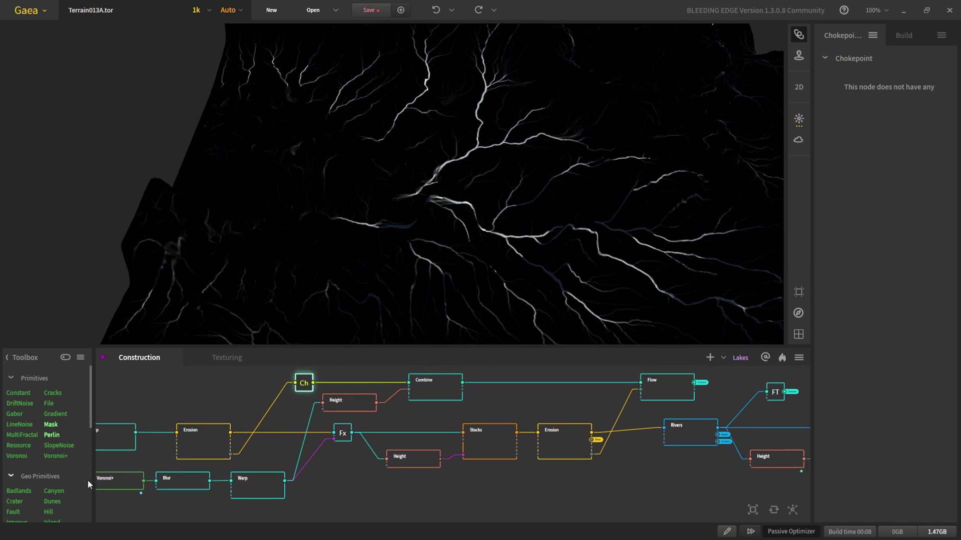
- Preview the Warp node after Blur and the Height mask taken from it, viewing the whole terrain
left_click(254, 489)
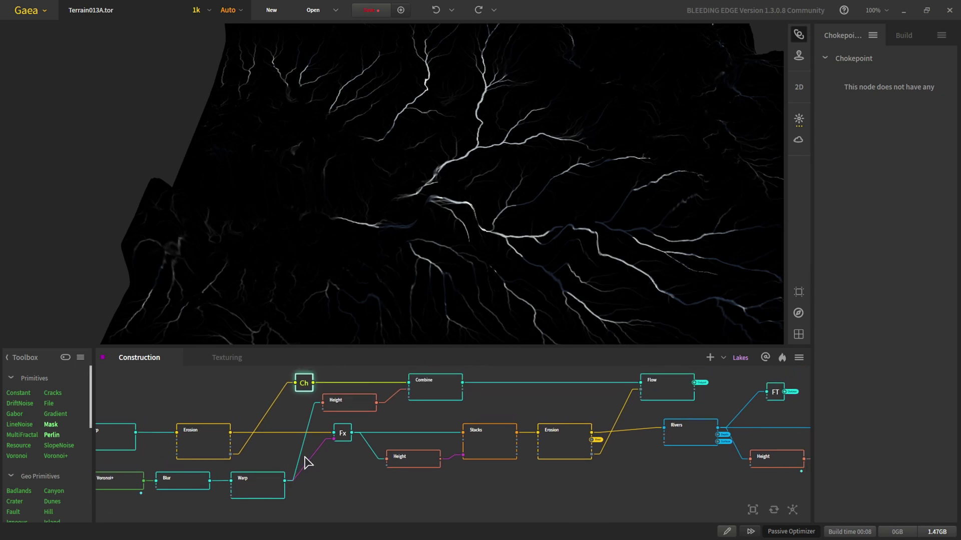
left_click(347, 403)
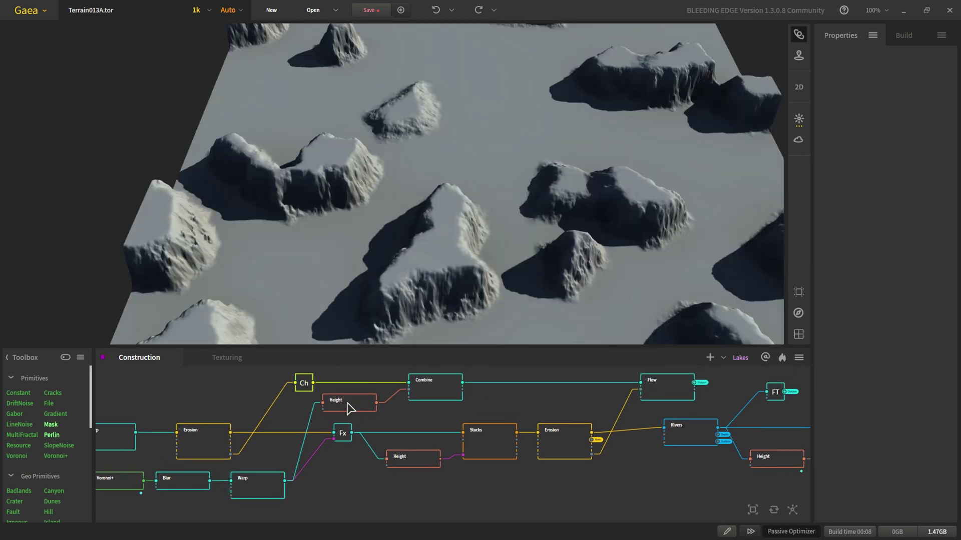
left_click(349, 406)
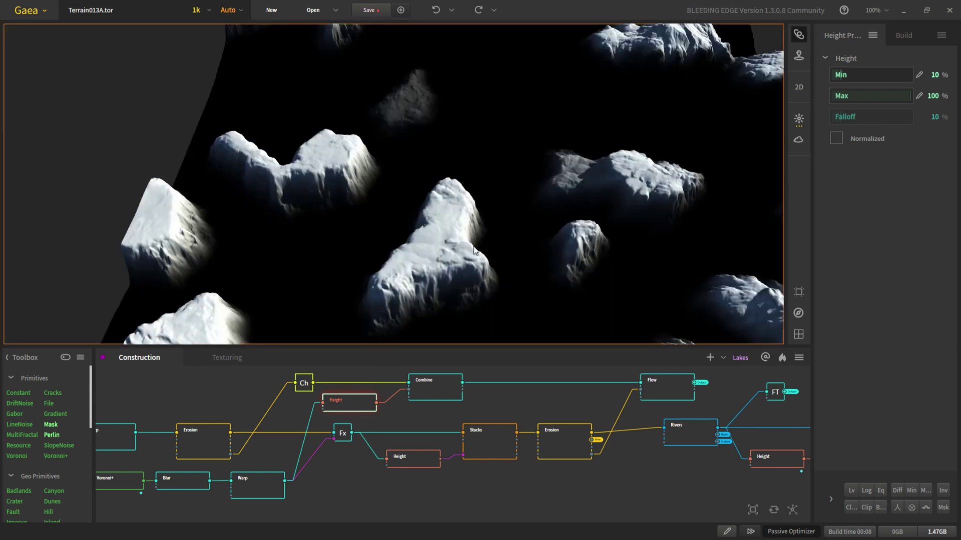
scroll(468, 257, "down", 3)
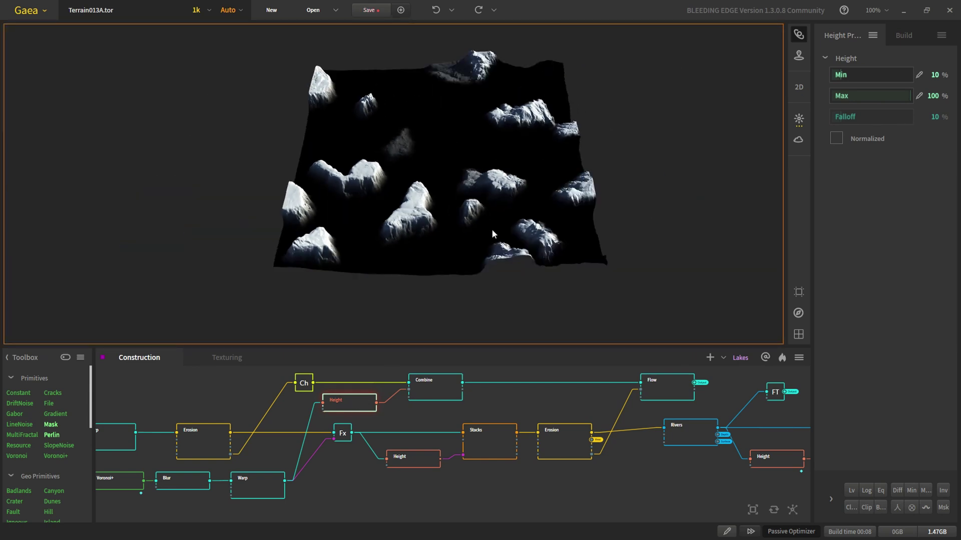
- Compare the Combine node, set to Subtract, with the terrain from the earlier Erosion node
left_click(422, 389)
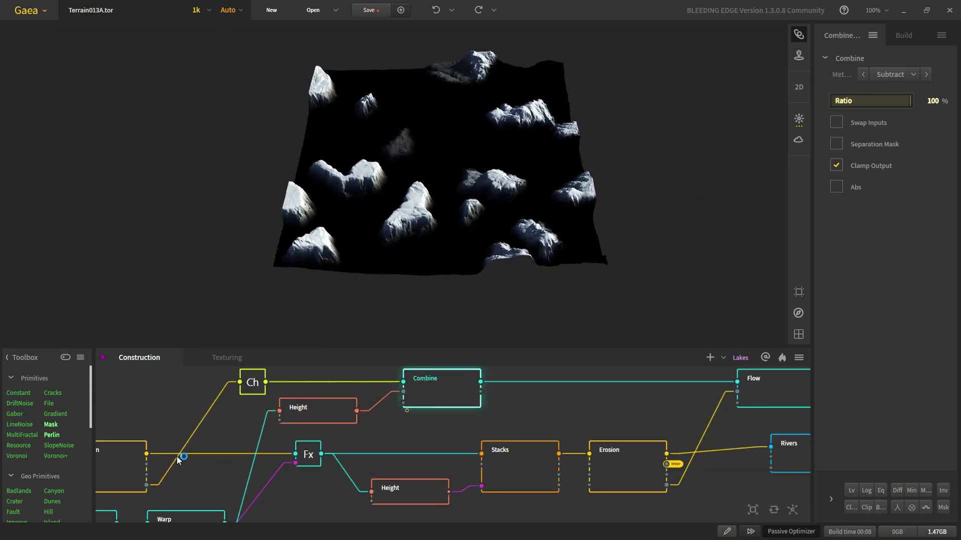
scroll(290, 445, "up", 2)
middle_click_drag(290, 445, 332, 435)
left_click(234, 451)
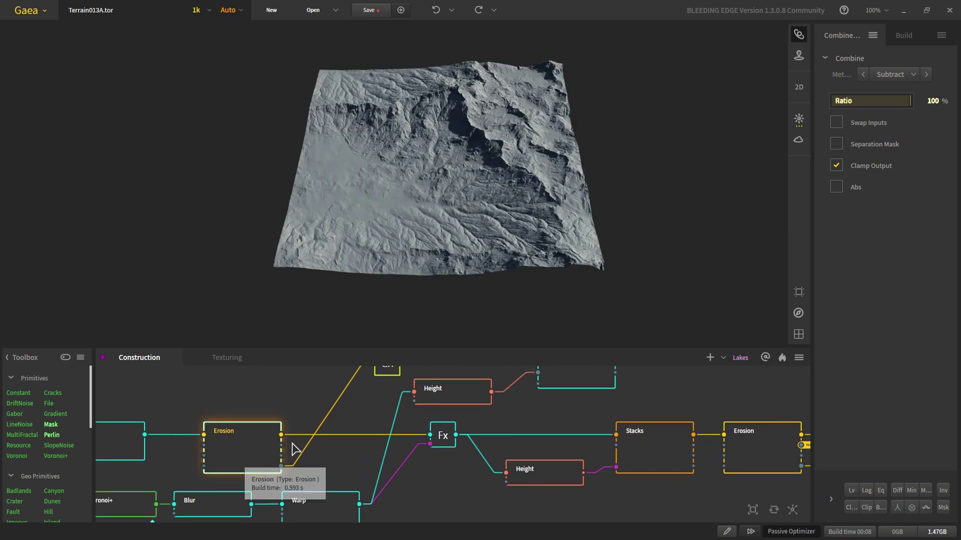
middle_click_drag(508, 402, 480, 425)
left_click(522, 398)
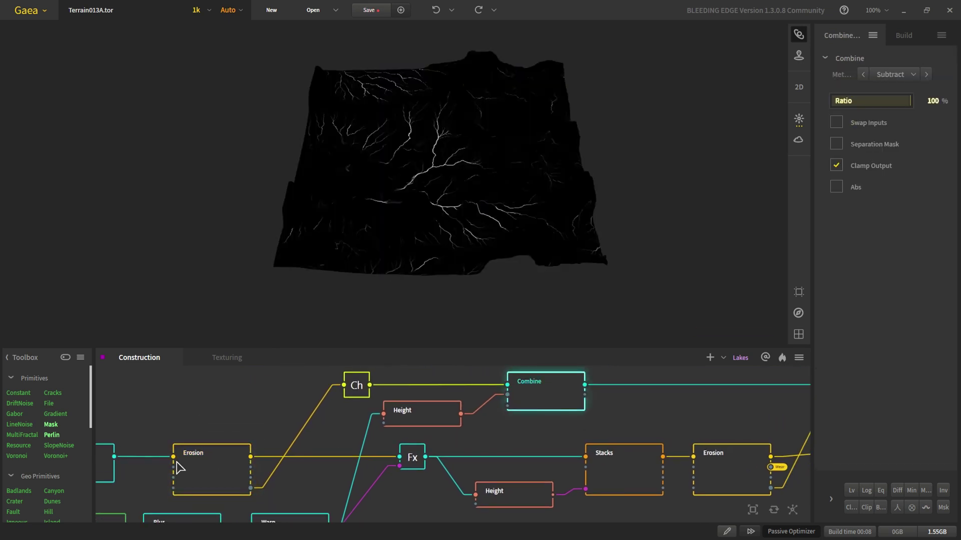
- Trace the node chain from Ridge onward and preview the second Erosion node after Stacks
scroll(175, 460, "down", 2)
middle_click_drag(215, 473, 279, 436)
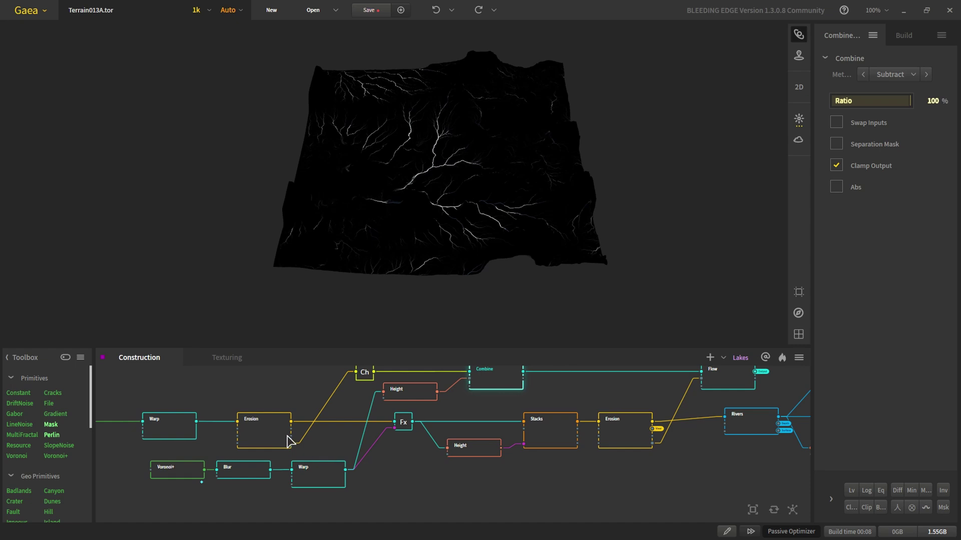
middle_click_drag(183, 422, 306, 413)
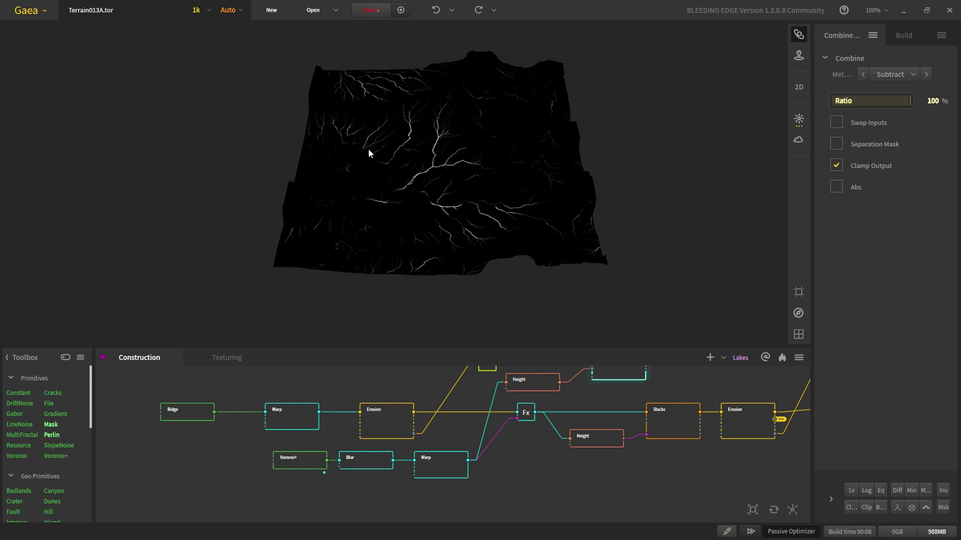
scroll(500, 435, "up", 5)
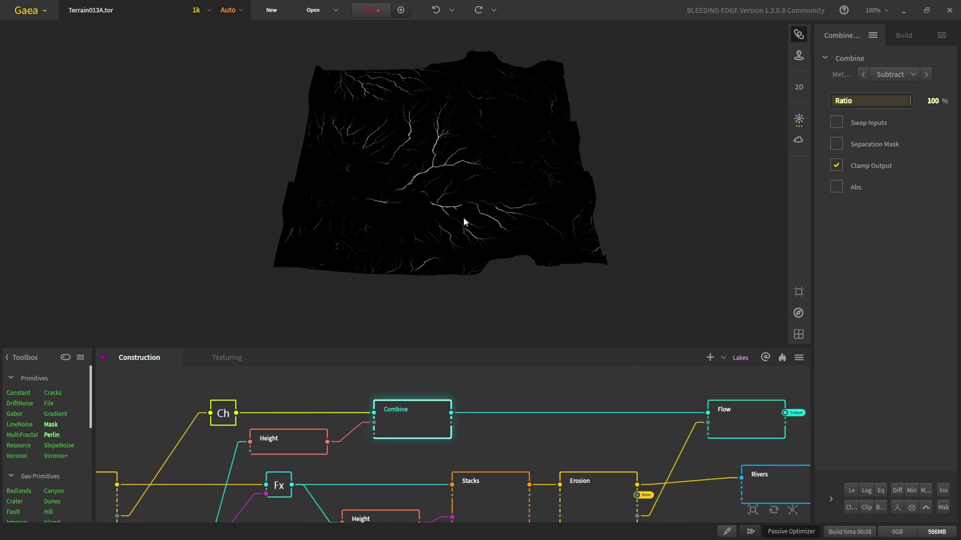
scroll(677, 457, "down", 3)
scroll(497, 450, "up", 3)
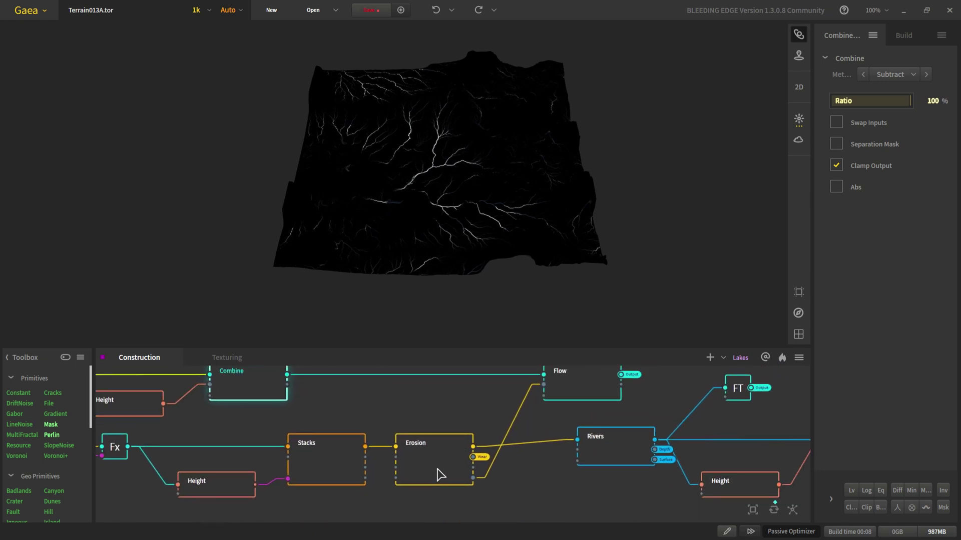
left_click(447, 471)
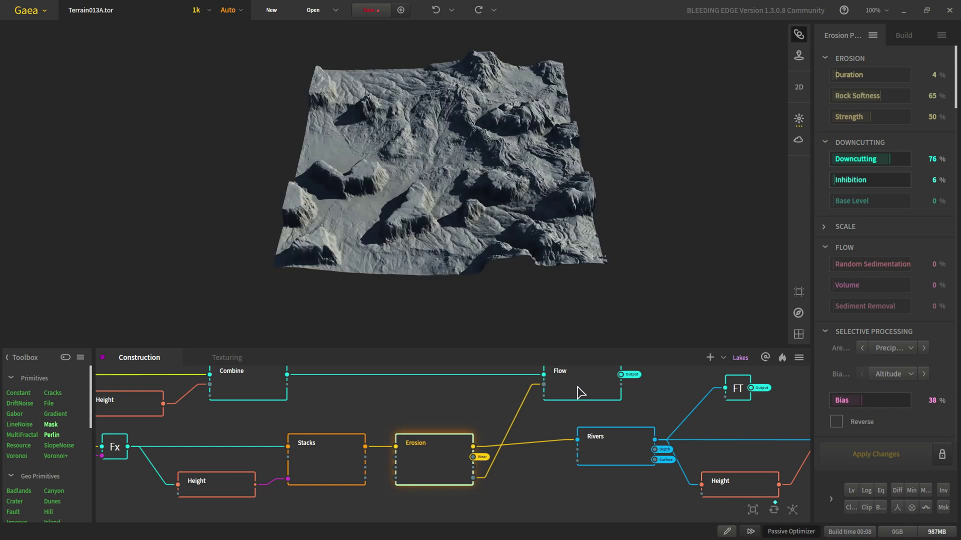
- Compare the Flow node's mask with the Combine mask that feeds it, from a closer terrain angle
middle_click_drag(487, 426, 456, 502)
left_click(553, 447)
scroll(502, 90, "up", 3)
left_click_drag(503, 90, 389, 322)
left_click(226, 463)
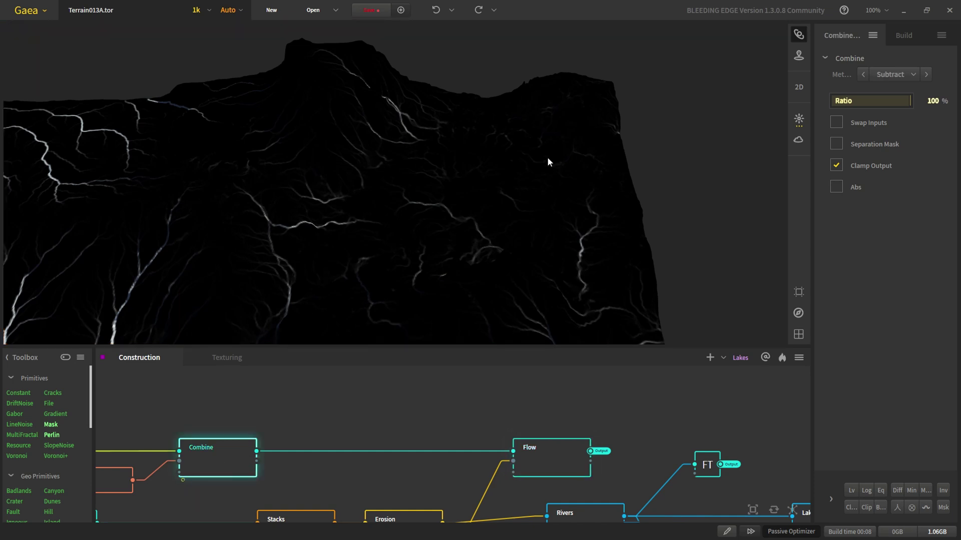
left_click(549, 455)
- Switch to the Texturing graph and bring its starting Fx and Texture nodes into view
scroll(554, 476, "down", 5)
scroll(478, 445, "up", 3)
middle_click_drag(648, 476, 517, 451)
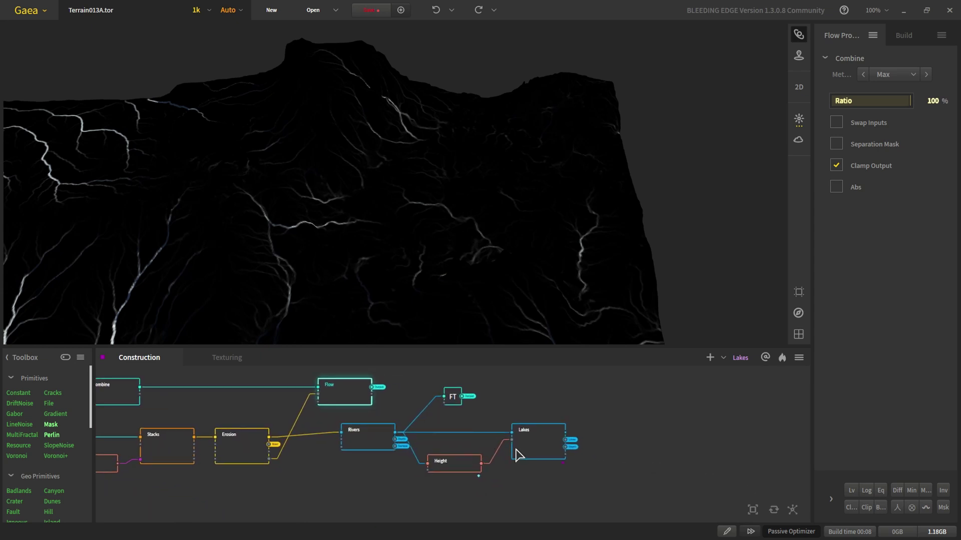
scroll(531, 446, "up", 3)
left_click(270, 357)
scroll(279, 382, "down", 3)
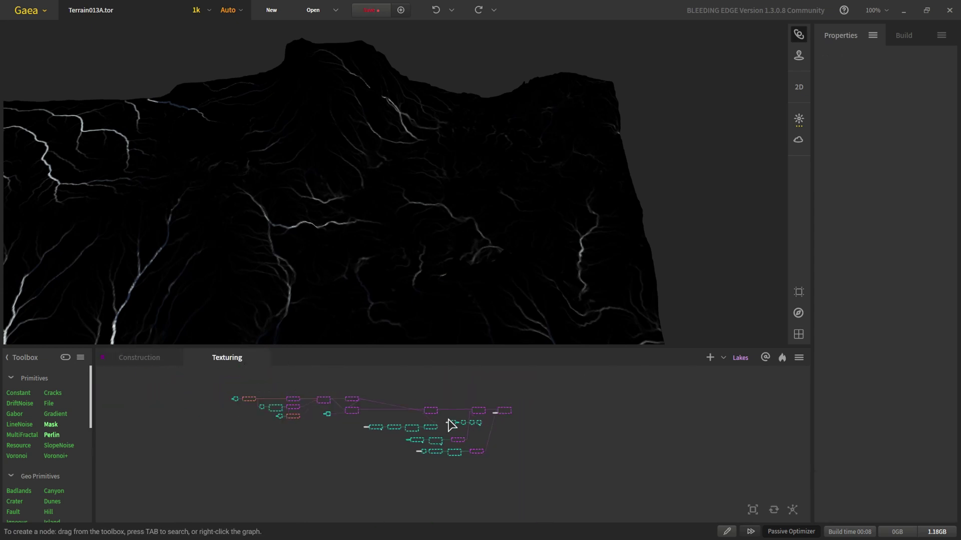
middle_click_drag(221, 404, 299, 417)
scroll(300, 444, "up", 6)
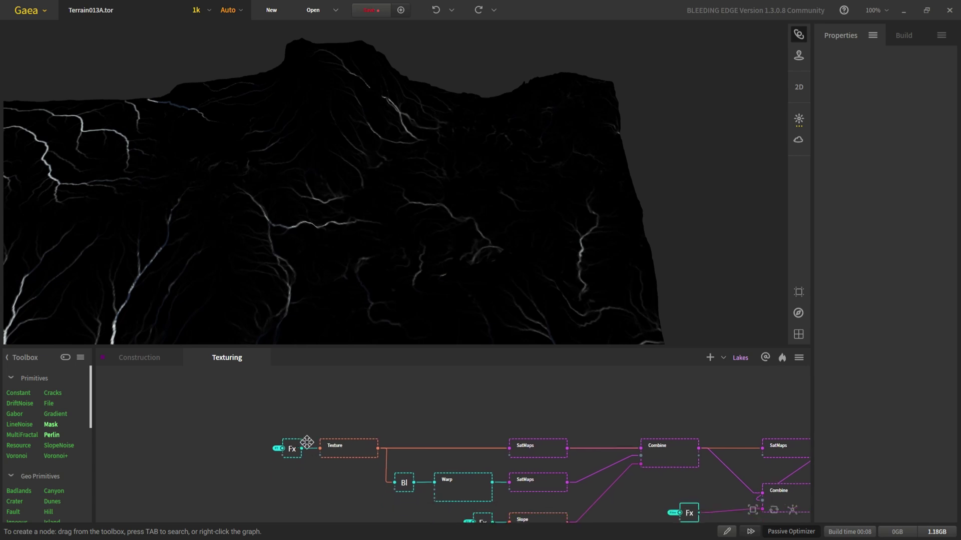
- Preview the Fx node fed by FT and the Texture node connected to it across the whole terrain
double_click(287, 447)
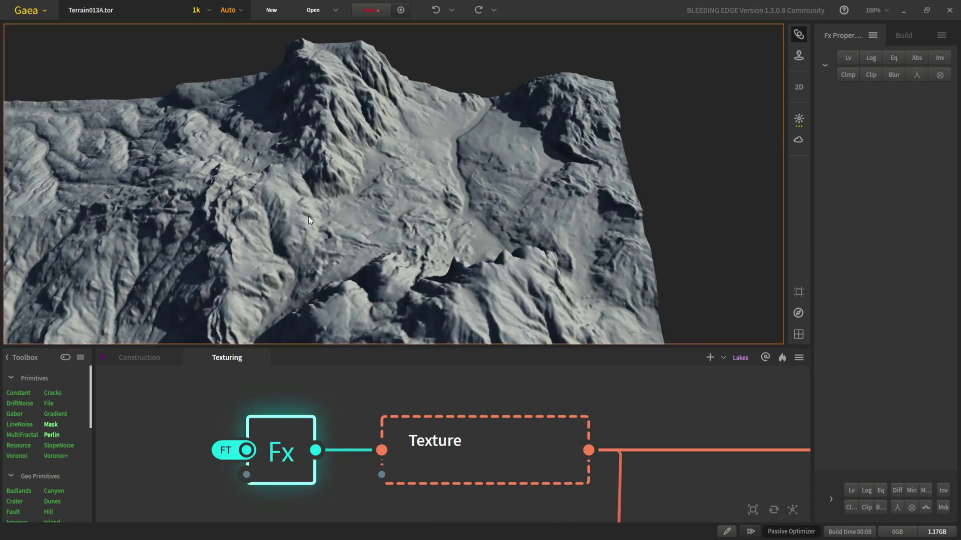
scroll(308, 216, "down", 5)
left_click_drag(299, 250, 319, 230)
double_click(423, 467)
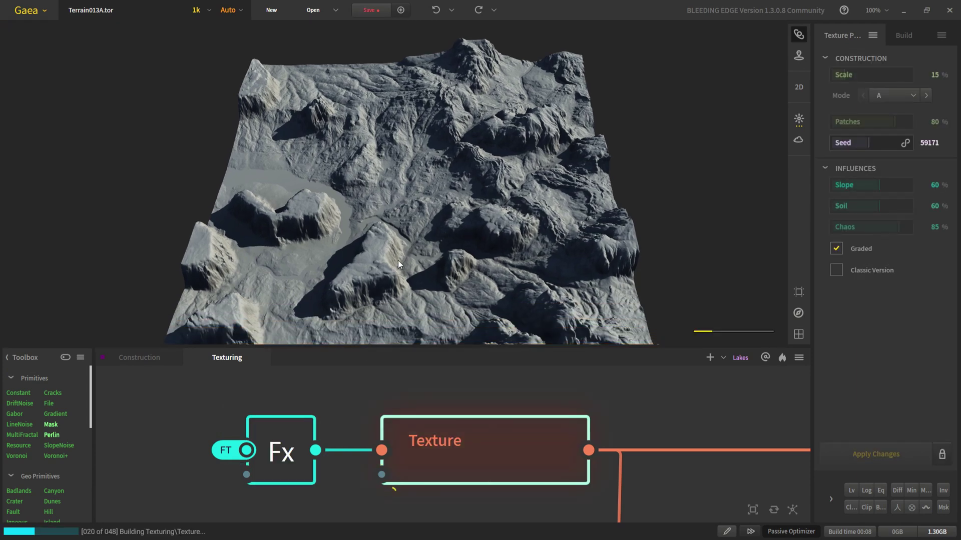
mouse_move(395, 265)
middle_mouse_down()
mouse_move(399, 246)
mouse_move(396, 262)
middle_mouse_up()
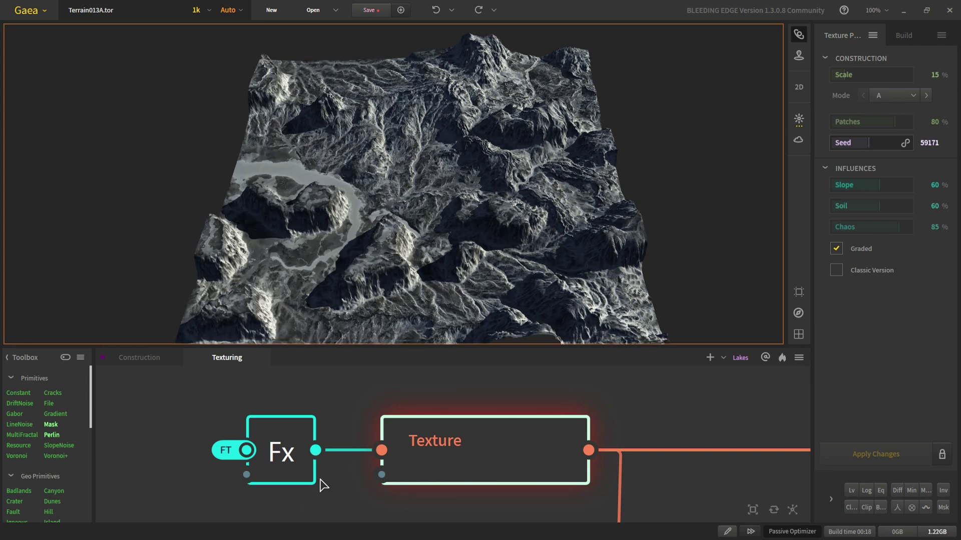
- Check where the Fx node's FT input comes from by previewing the FT node in the Construction graph
left_click(257, 450)
left_click(150, 358)
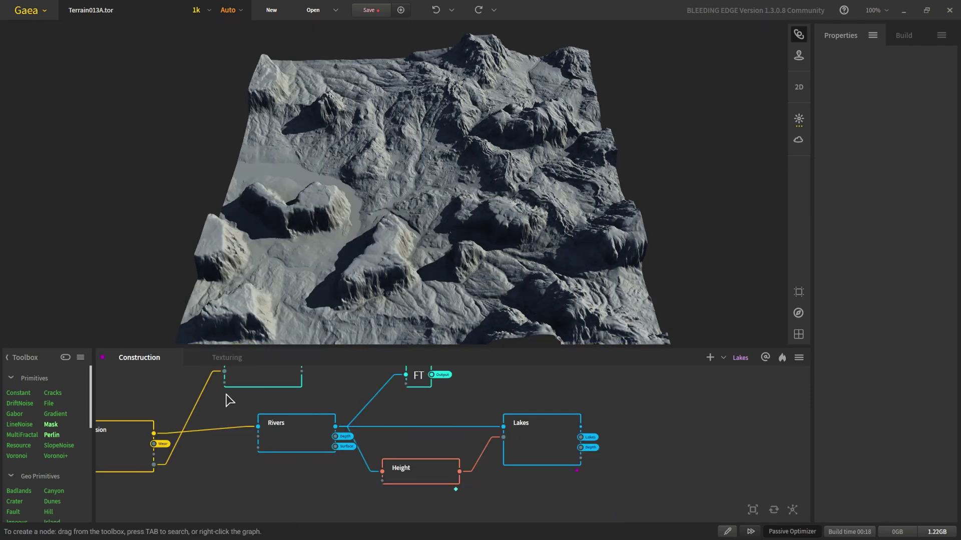
middle_click_drag(419, 389, 407, 410)
left_click(404, 397)
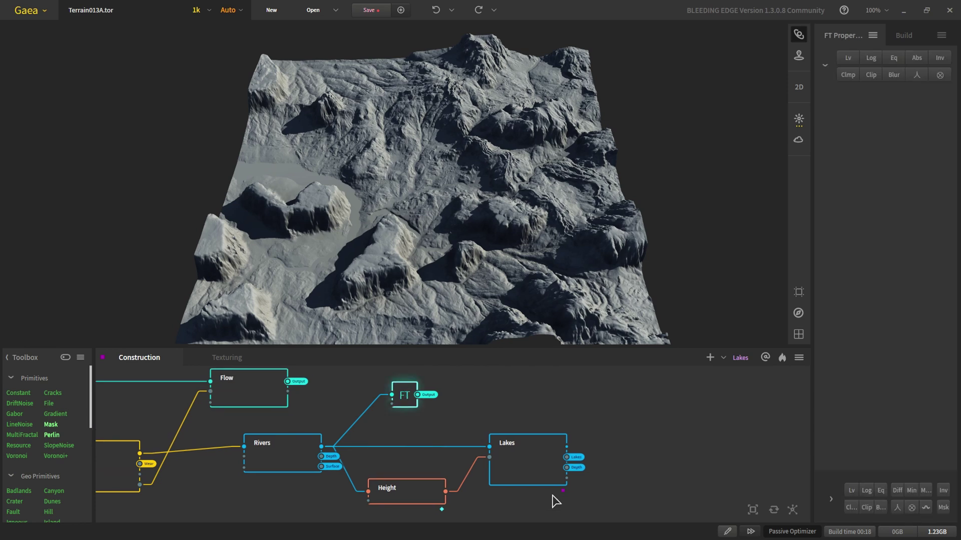
- Compare the Lakes preview with the Rivers preview, examining the river channels around the rock formations up close
left_click(527, 472)
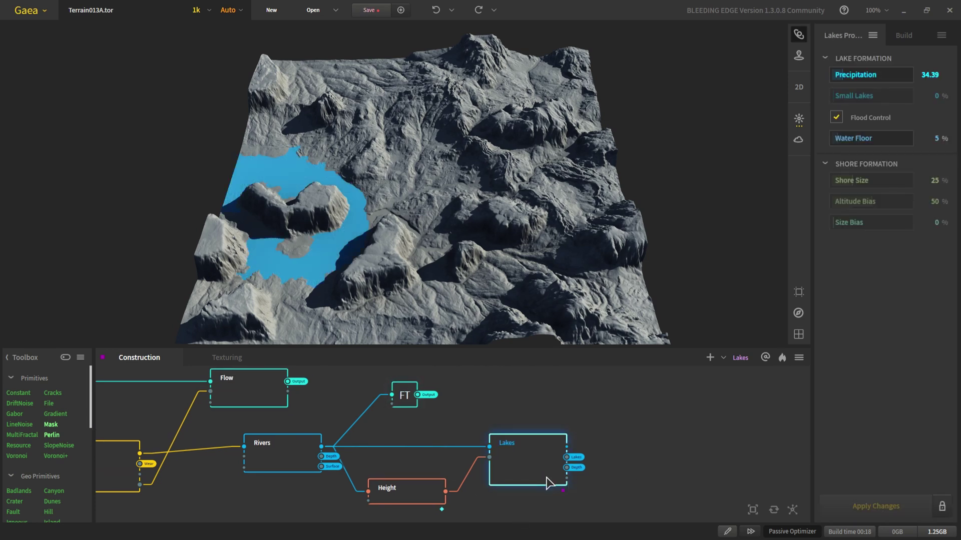
scroll(360, 481, "up", 3)
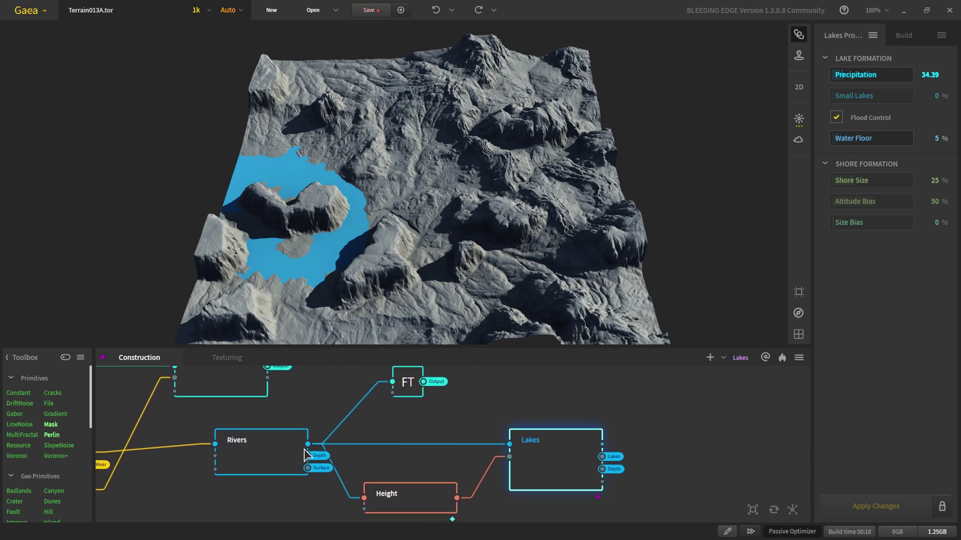
left_click(275, 442)
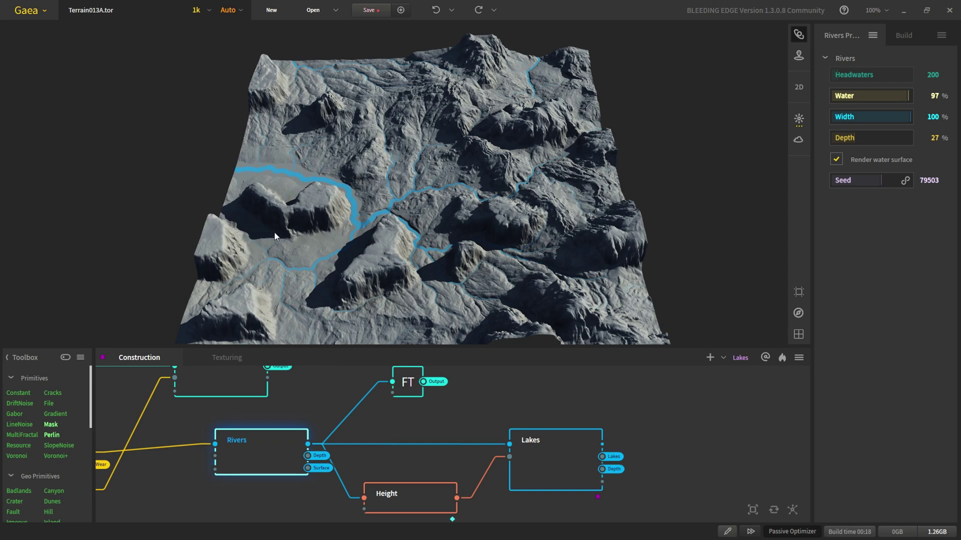
scroll(292, 270, "up", 6)
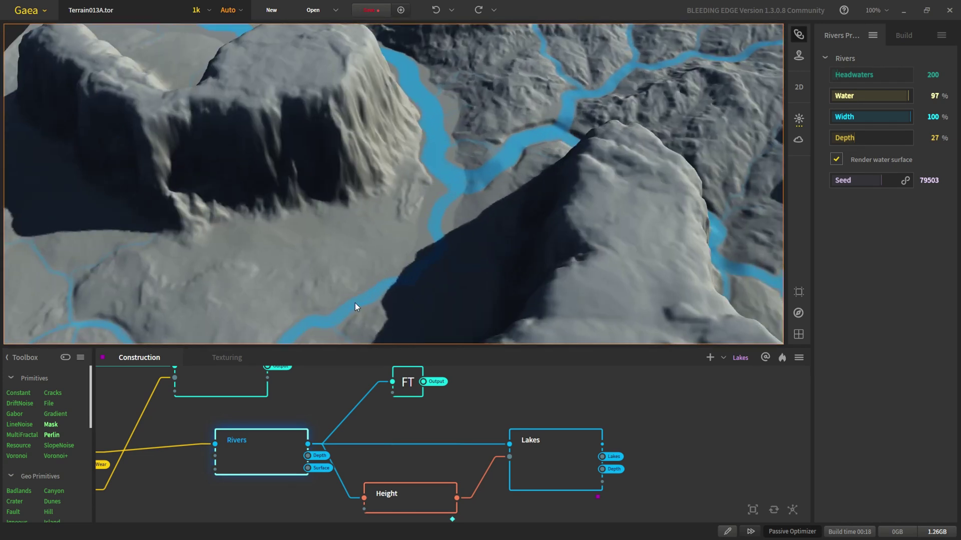
scroll(326, 285, "down", 5)
left_click(541, 453)
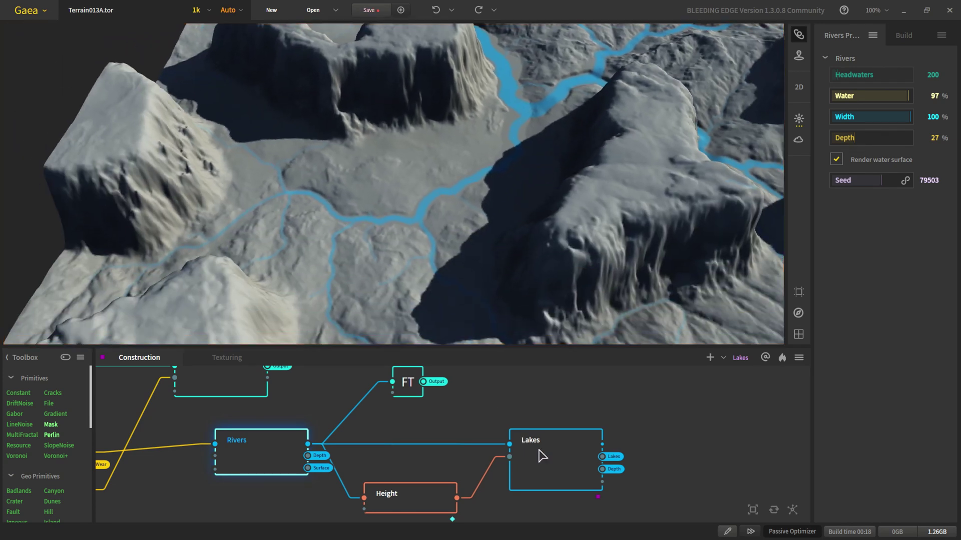
- Compare the FT node's preview with the Rivers and Lakes previews in the Construction graph
left_click(276, 461)
middle_click_drag(433, 396, 406, 419)
left_click(378, 402)
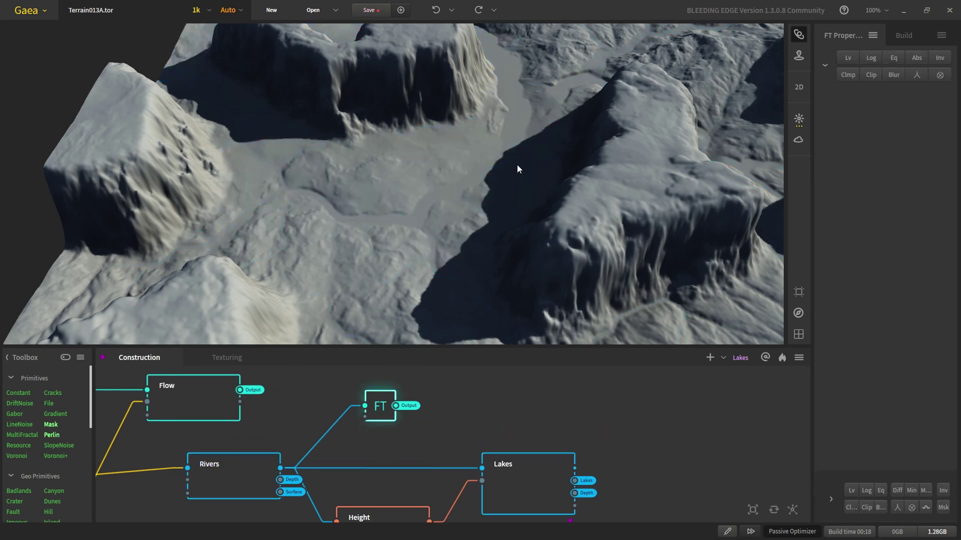
left_click(527, 478)
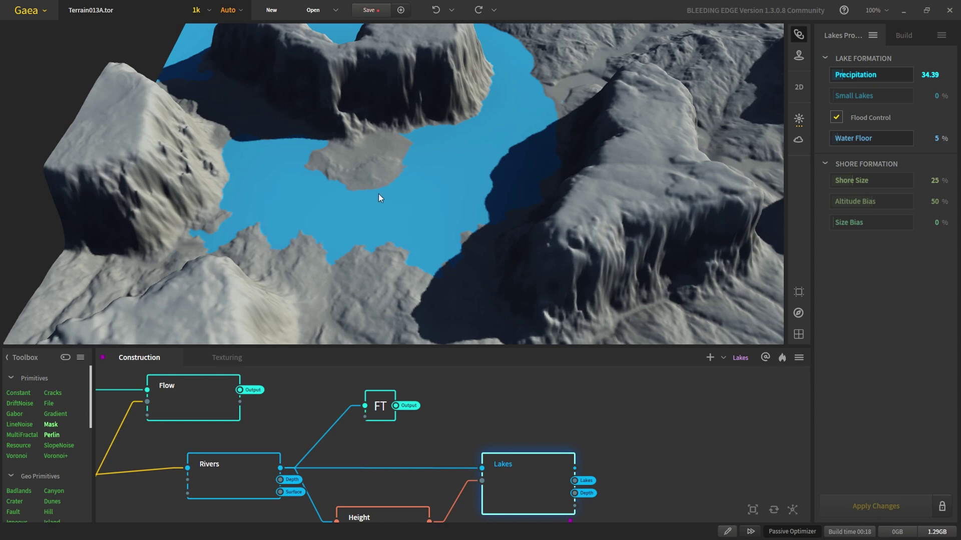
left_click(386, 406)
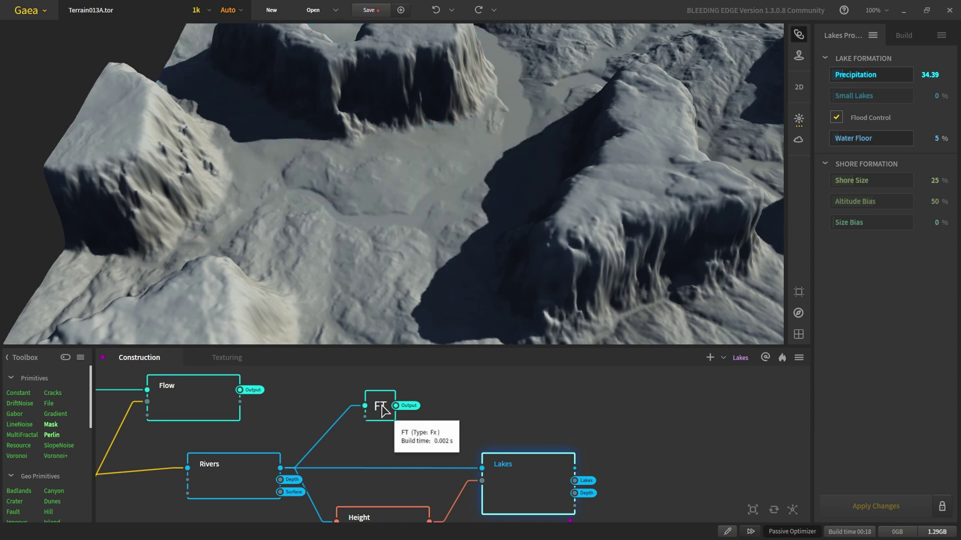
- Return to the Texturing graph and preview the Texture node across the whole terrain
left_click(227, 357)
left_click(419, 453)
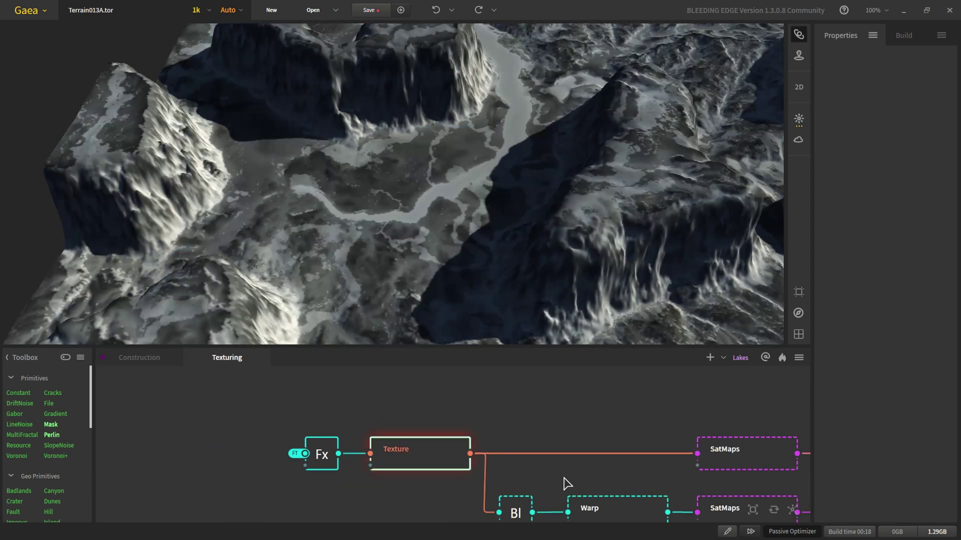
scroll(437, 214, "down", 3)
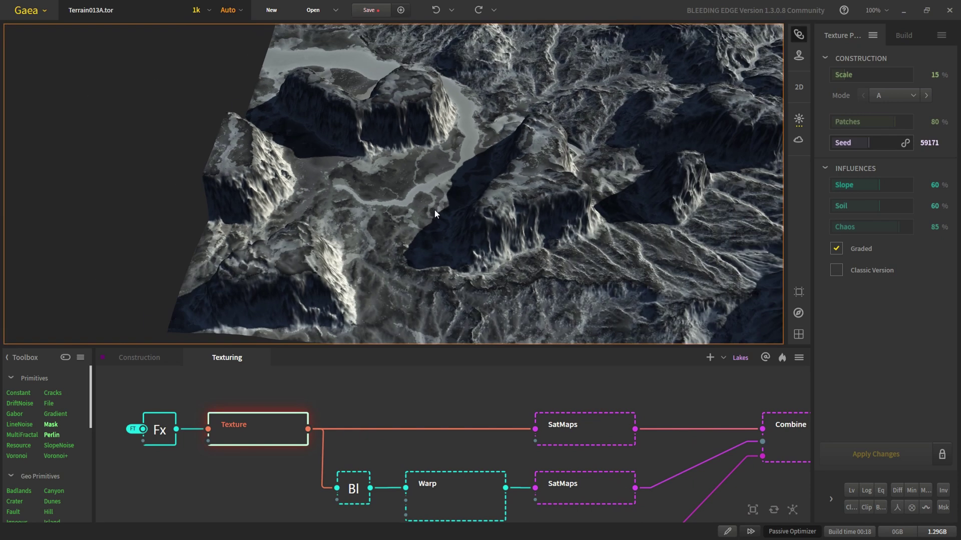
mouse_move(434, 209)
left_mouse_down()
mouse_move(488, 158)
mouse_move(444, 232)
mouse_move(431, 223)
left_mouse_up()
scroll(650, 420, "down", 2)
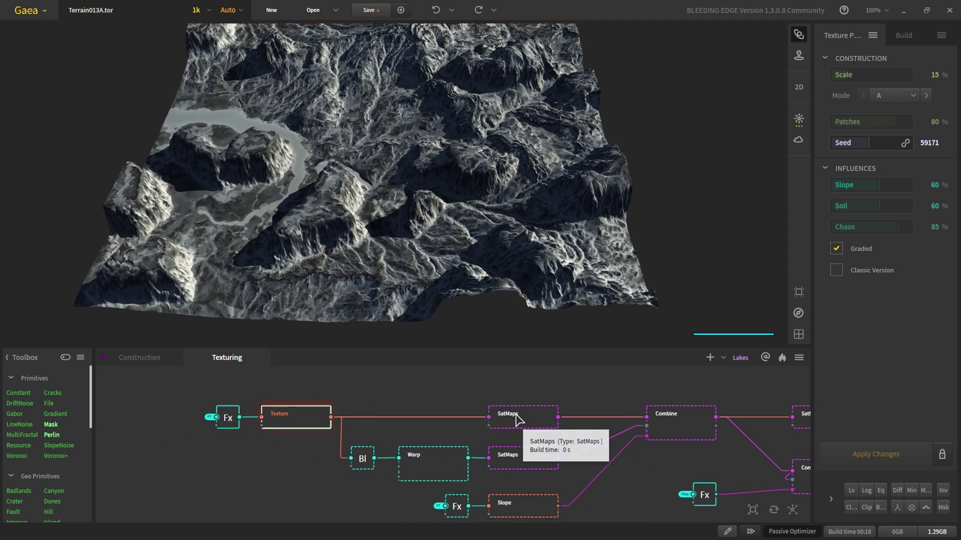
- Preview the SatMaps node fed directly by Texture and widen its properties area to show the Rocky library gradients fully
left_click(515, 414)
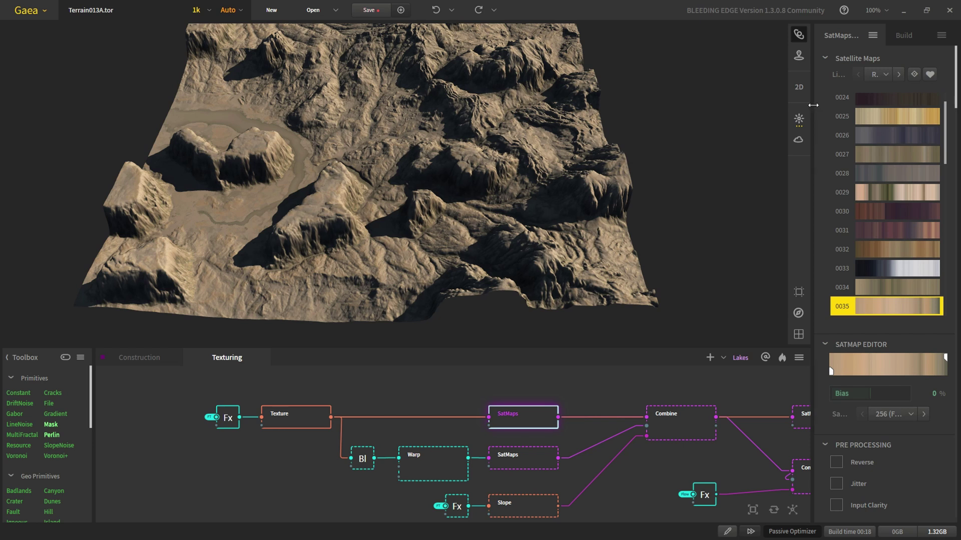
left_click_drag(813, 104, 762, 107)
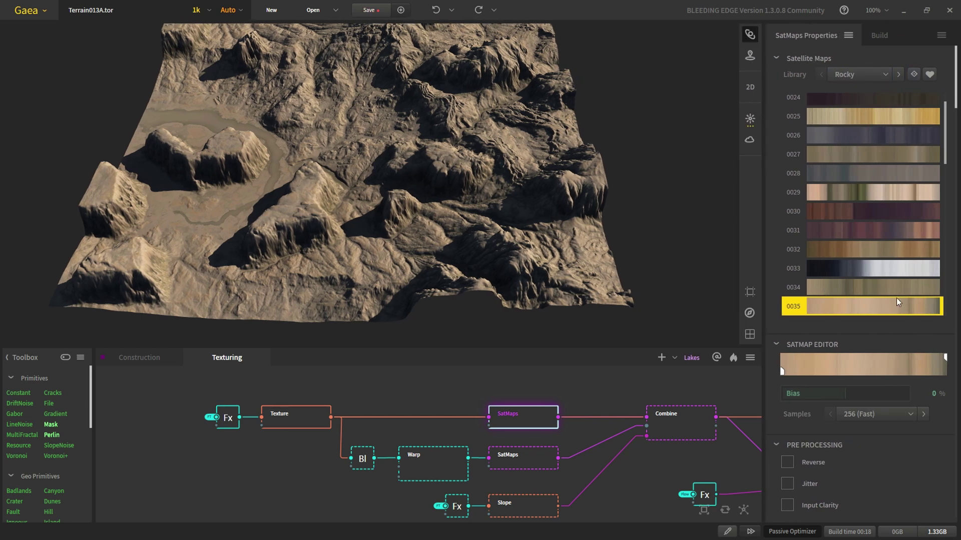
middle_click_drag(470, 455, 455, 432)
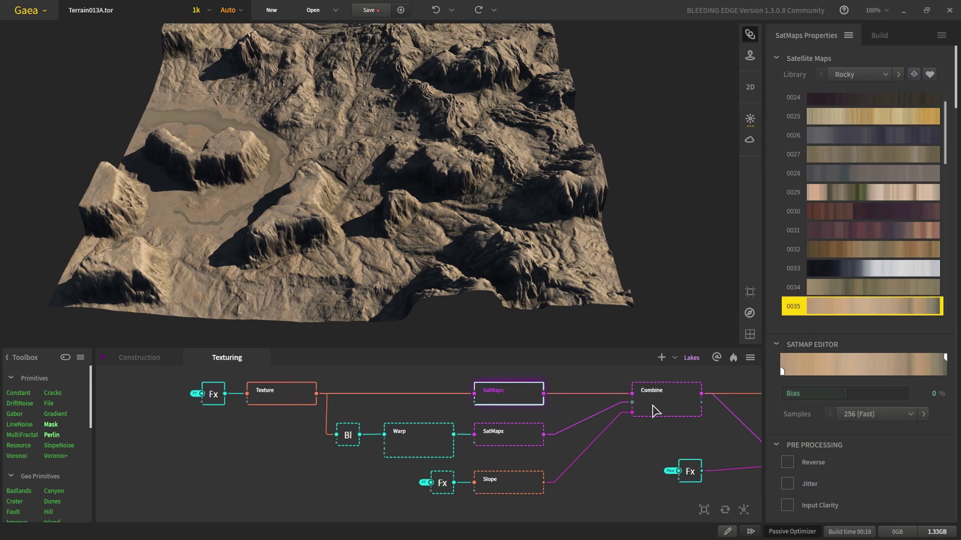
- Preview the SatMaps node fed by Warp and examine its Green library colouring both close up and across the whole terrain
left_click(504, 443)
scroll(295, 242, "up", 5)
scroll(300, 236, "down", 3)
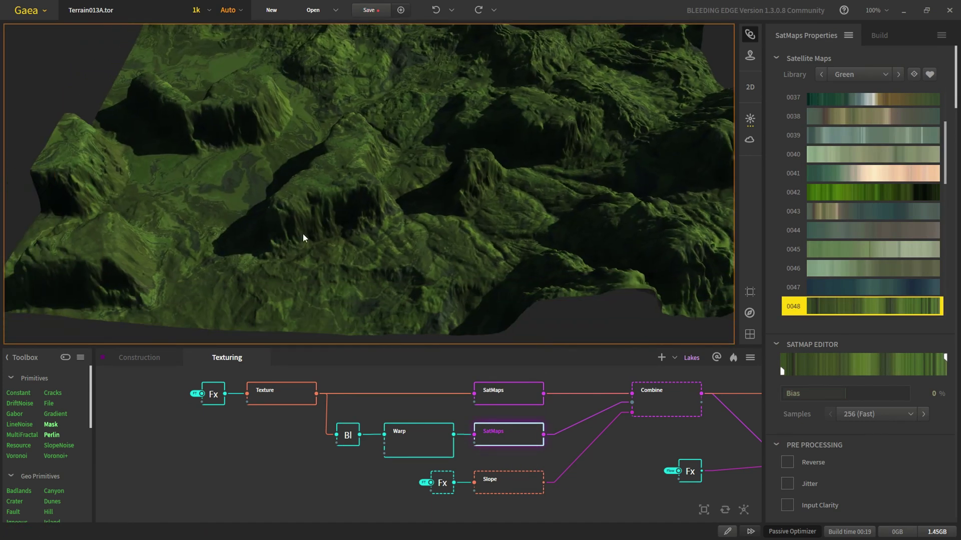
scroll(463, 262, "down", 3)
middle_click_drag(367, 294, 375, 218)
scroll(421, 113, "down", 4)
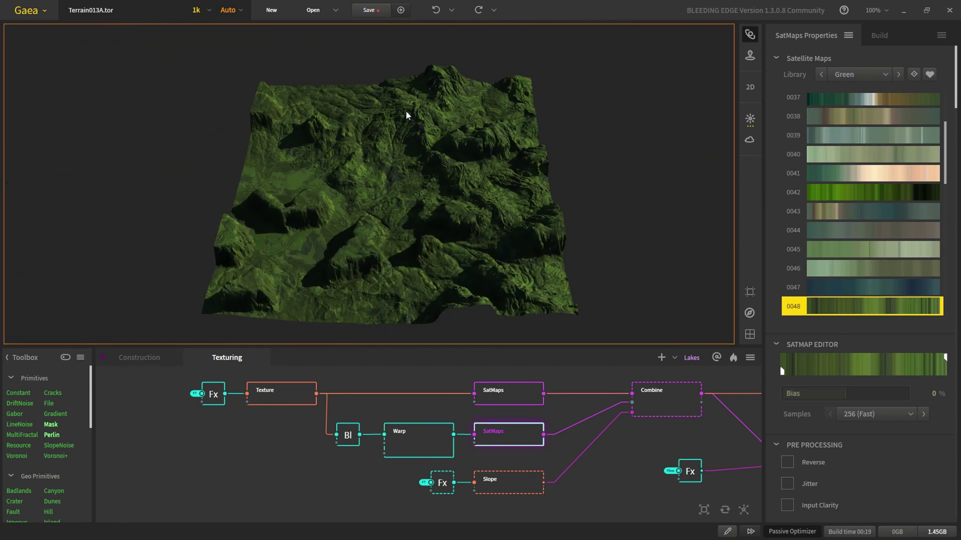
scroll(395, 170, "up", 3)
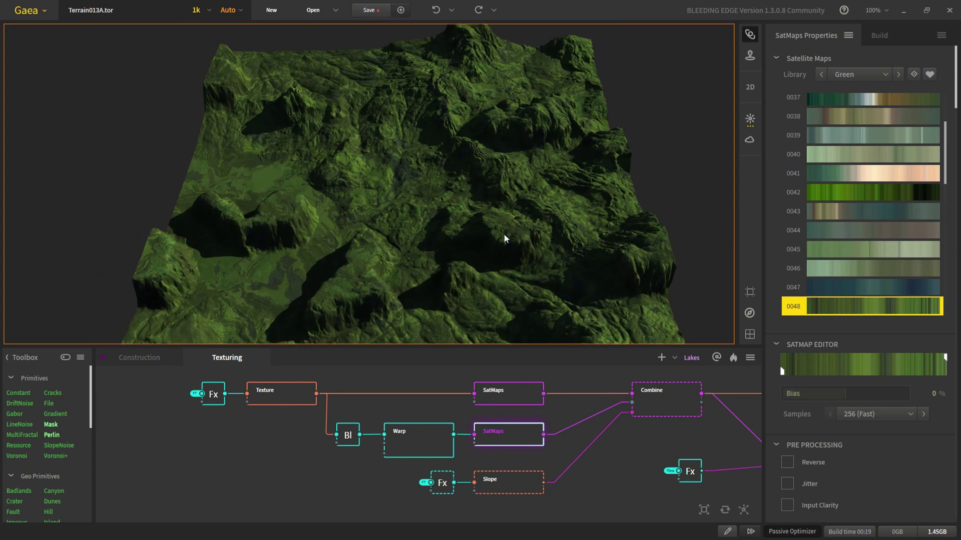
scroll(416, 256, "down", 4)
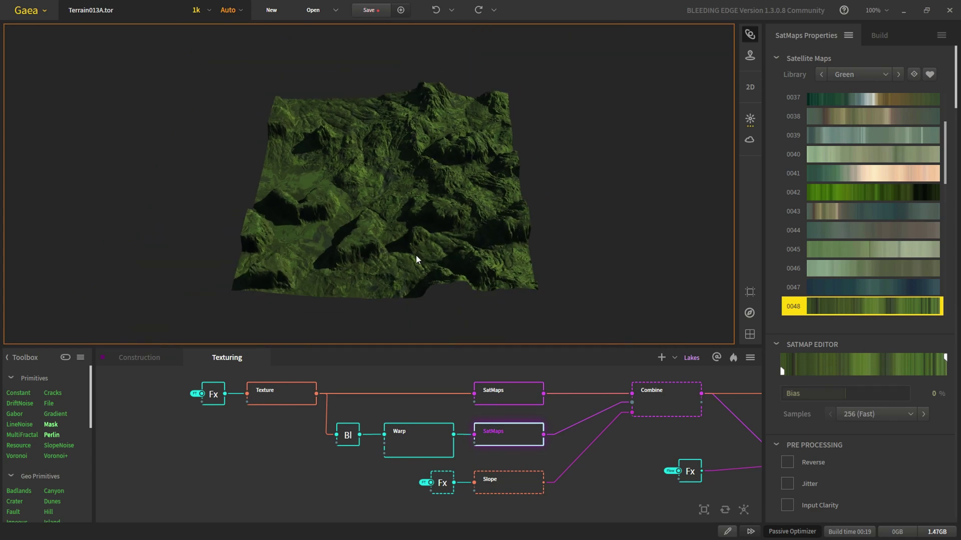
scroll(393, 266, "up", 3)
mouse_move(388, 287)
middle_mouse_down()
mouse_move(399, 268)
mouse_move(402, 287)
middle_mouse_up()
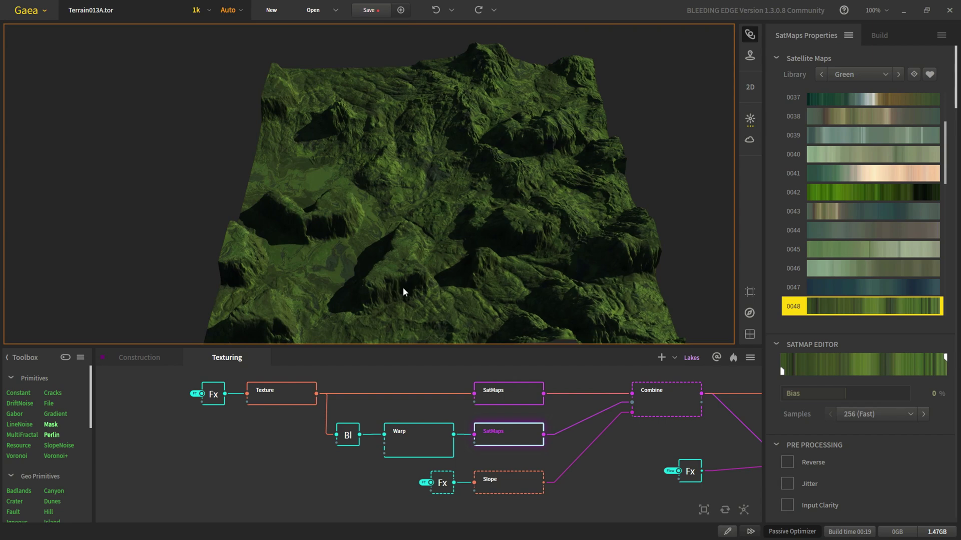
scroll(404, 287, "up", 3)
scroll(404, 288, "down", 4)
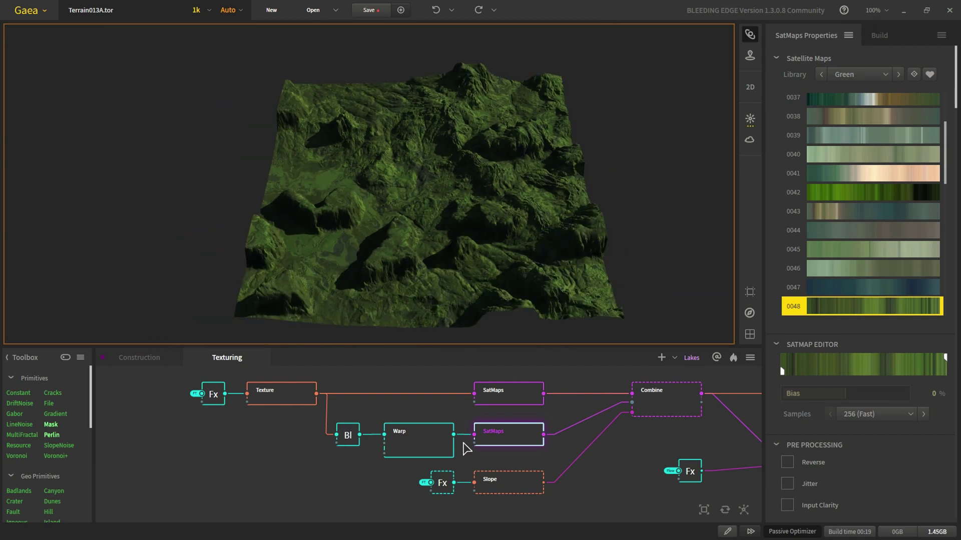
- Preview the Warp node between Blur and SatMaps, examining its distorted texture pattern up close on the terrain
scroll(347, 439, "up", 2)
scroll(348, 441, "down", 1)
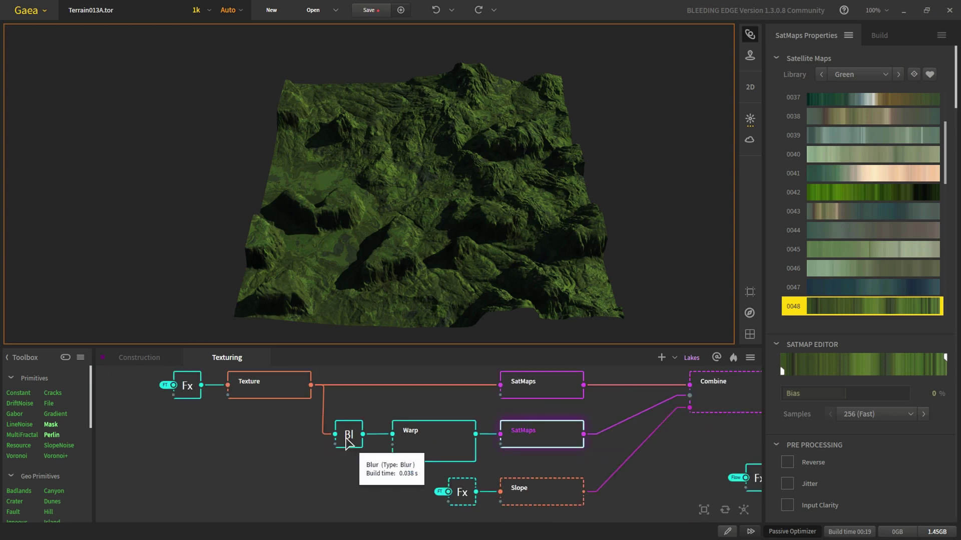
left_click(420, 435)
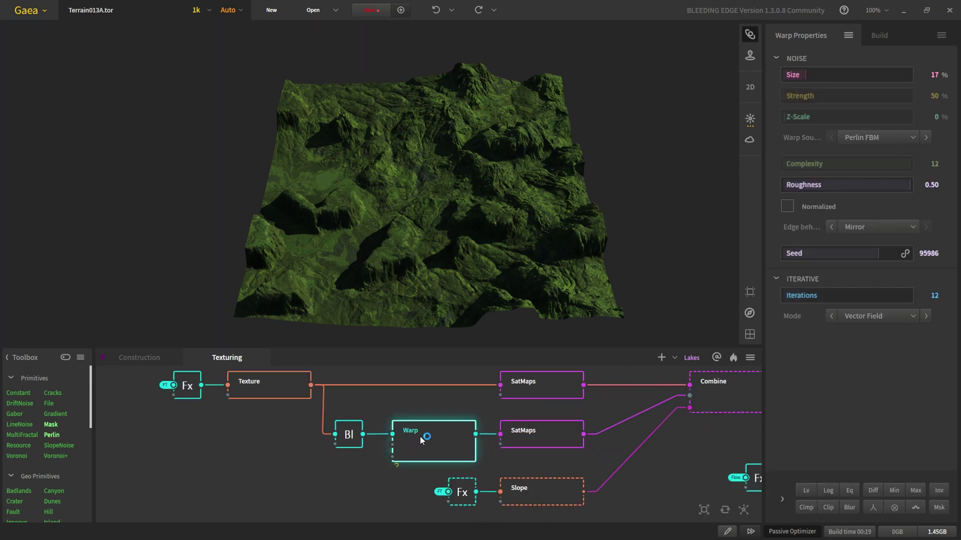
scroll(407, 239, "up", 3)
scroll(398, 263, "up", 2)
scroll(386, 261, "down", 5)
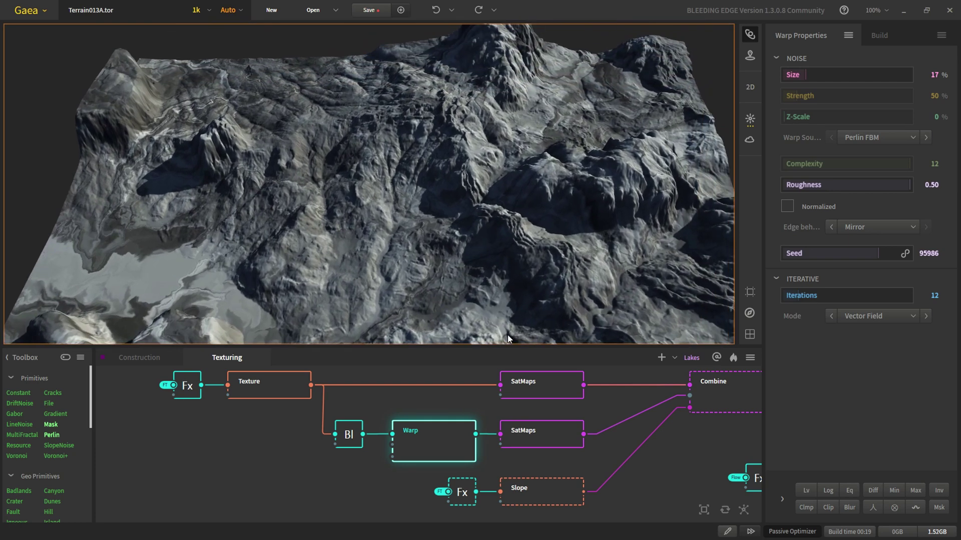
- Step through the Blur, Warp and green SatMaps nodes in turn to compare their previews along the second branch
middle_click_drag(410, 451, 404, 443)
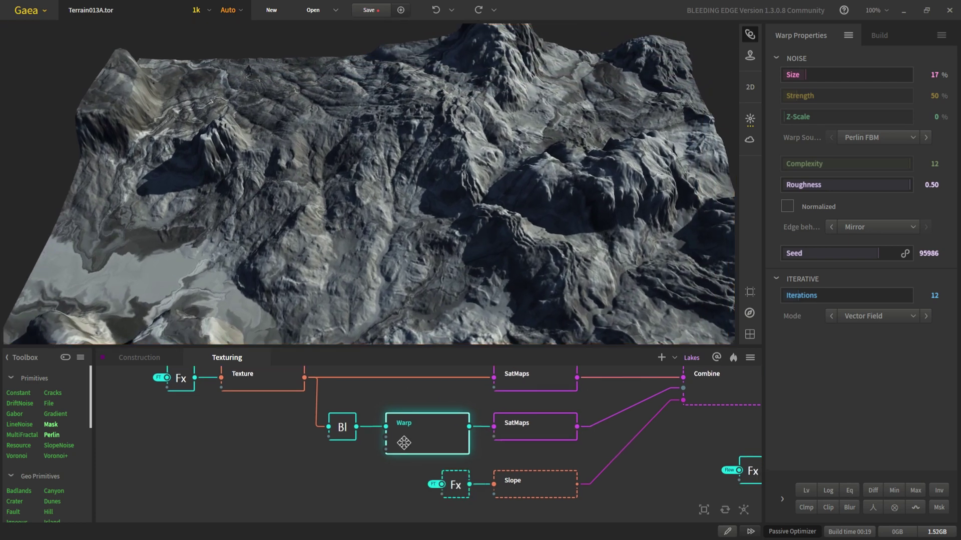
scroll(350, 435, "up", 2)
left_click(344, 435)
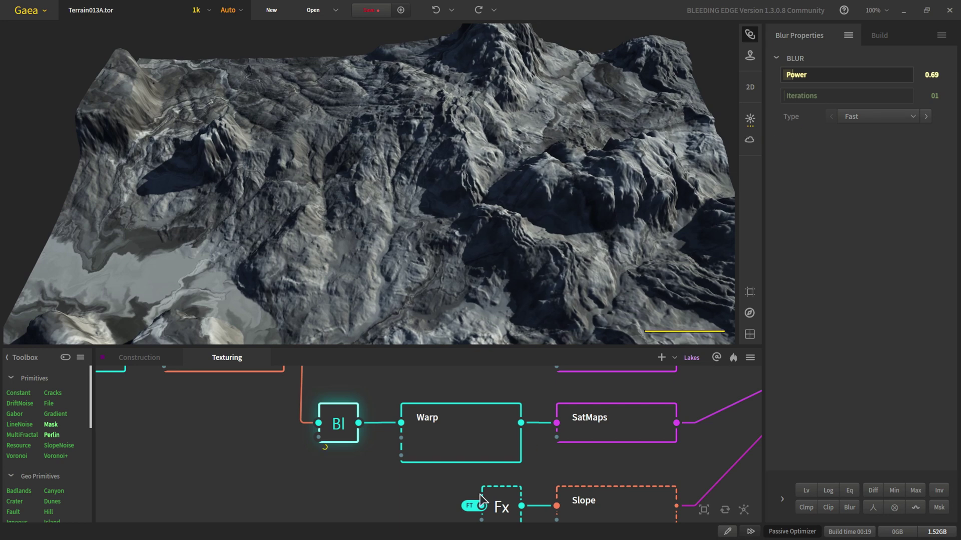
left_click(461, 419)
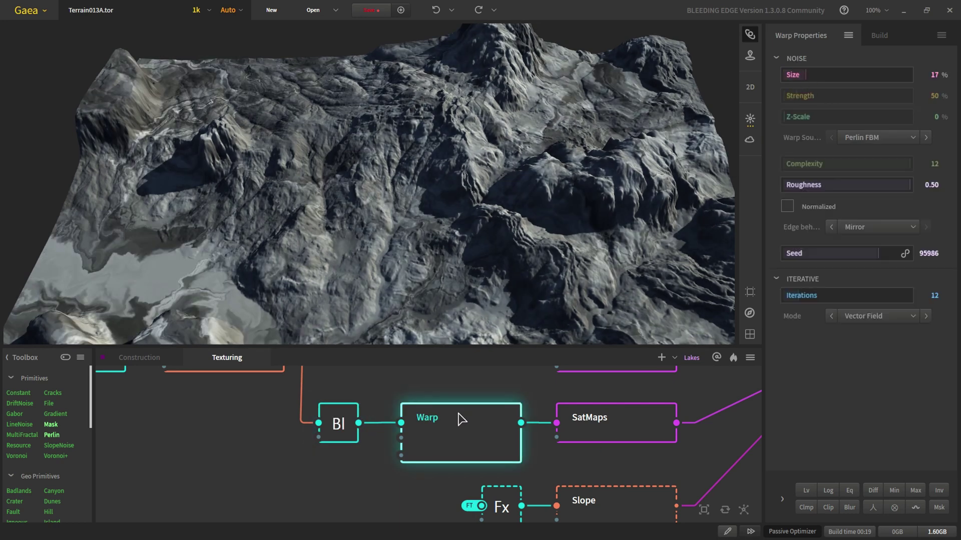
left_click(610, 430)
scroll(618, 440, "down", 3)
scroll(530, 481, "up", 2)
middle_click_drag(530, 480, 502, 431)
scroll(534, 431, "up", 4)
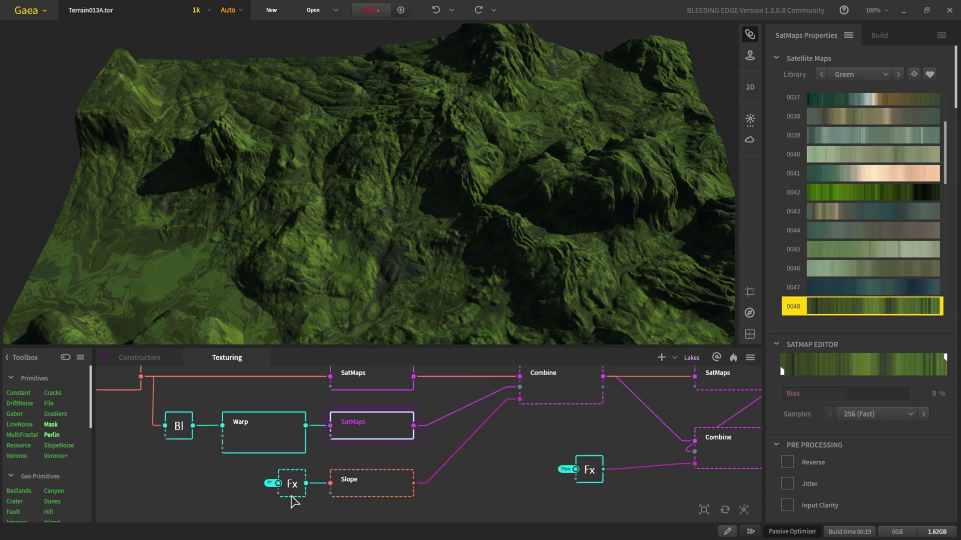
- Preview the FT-fed Fx node and its Slope node, examining the slope mask around the rock formations and across the whole terrain
left_click(292, 486)
left_click(380, 493)
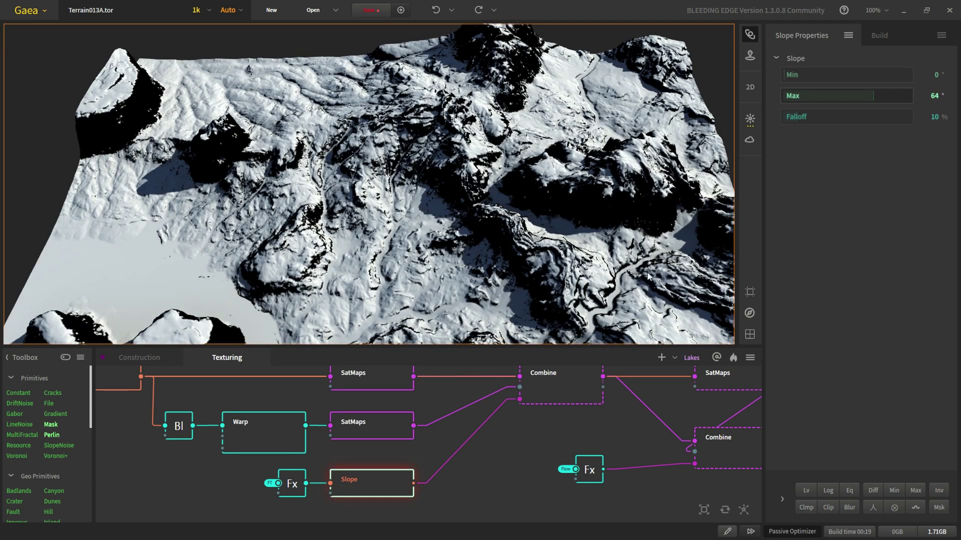
scroll(651, 277, "down", 3)
scroll(369, 184, "up", 2)
middle_click_drag(350, 280, 425, 174)
scroll(331, 257, "up", 2)
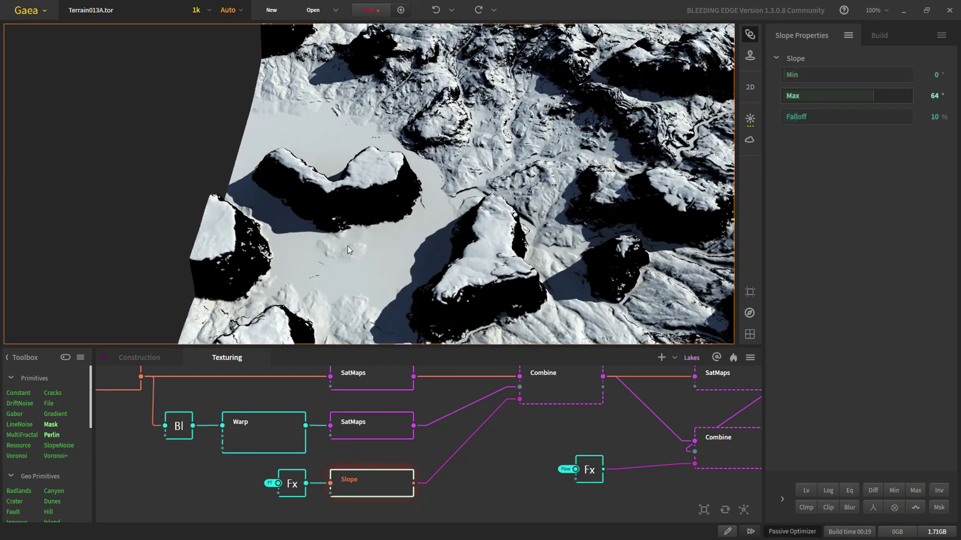
scroll(331, 257, "down", 3)
middle_click_drag(540, 248, 432, 257)
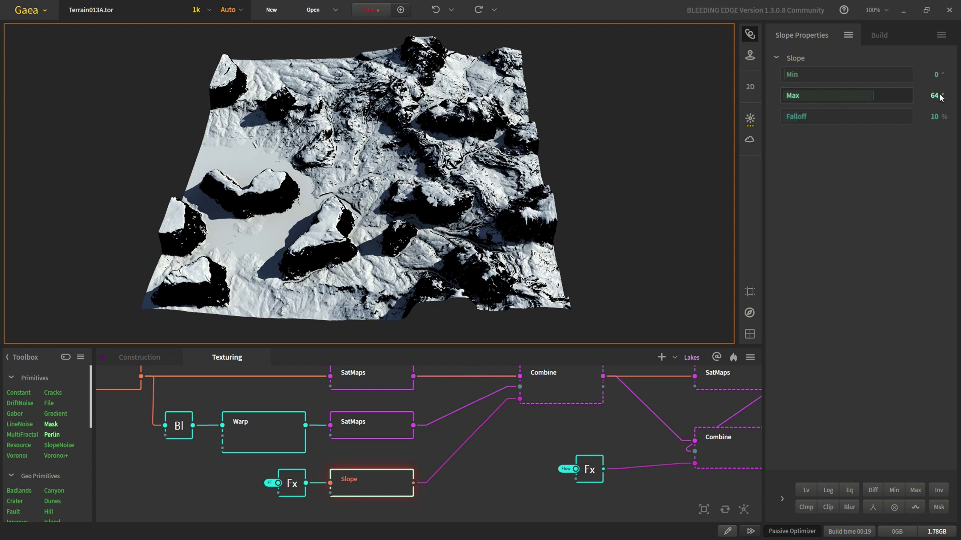
- Preview the Combine node that blends both SatMaps using the Slope mask, inspecting the grass and rock distribution up close
mouse_move(521, 412)
middle_mouse_down()
mouse_move(515, 421)
mouse_move(519, 410)
middle_mouse_up()
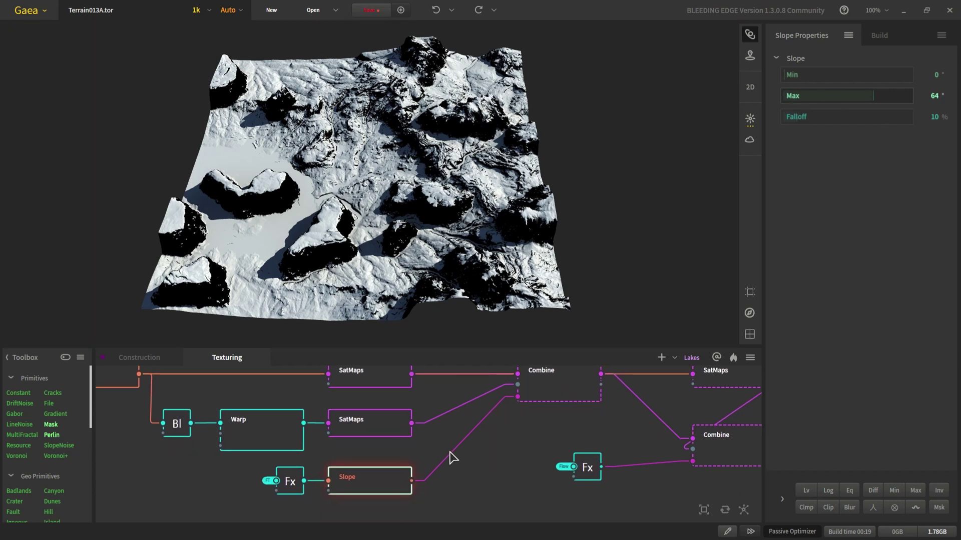
middle_click_drag(460, 440, 426, 468)
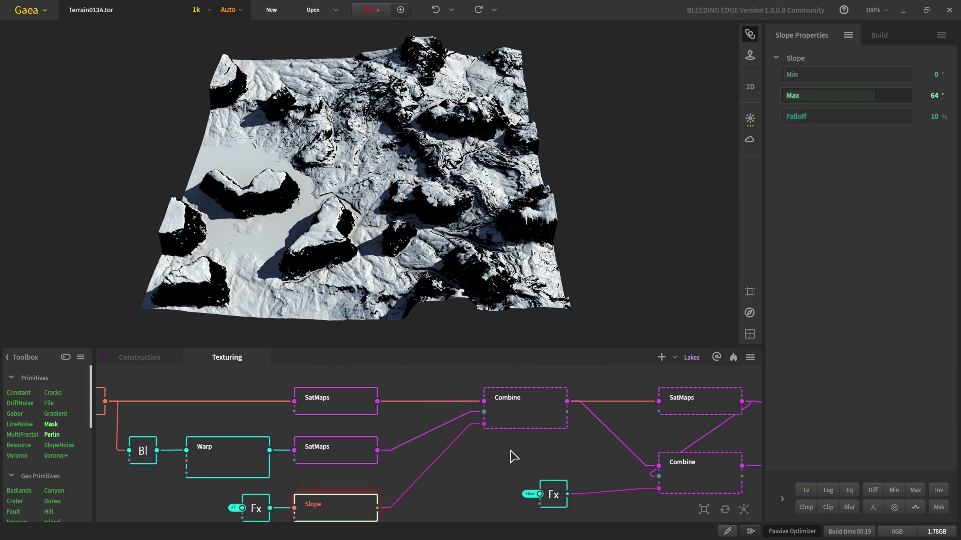
left_click(515, 414)
middle_click_drag(430, 452, 406, 463)
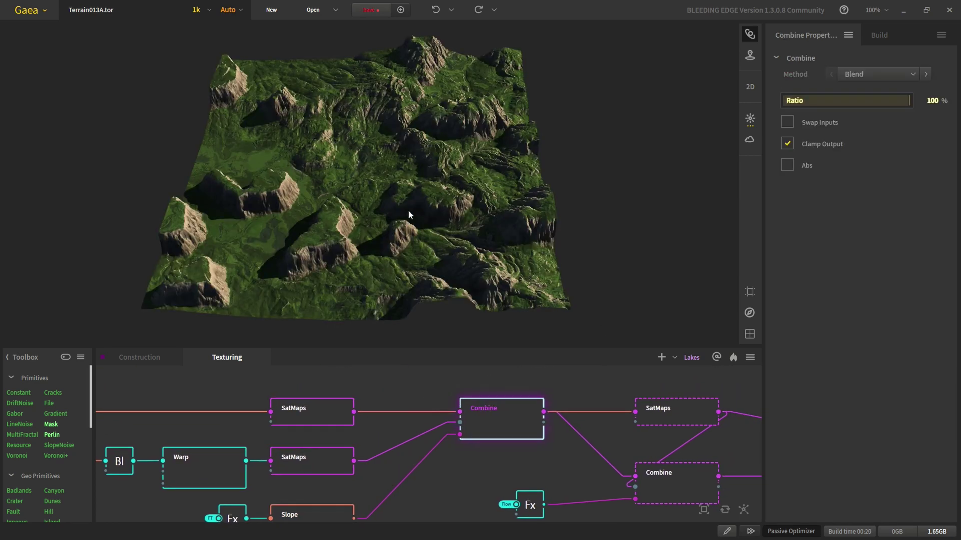
scroll(410, 211, "up", 5)
middle_click_drag(486, 192, 455, 224)
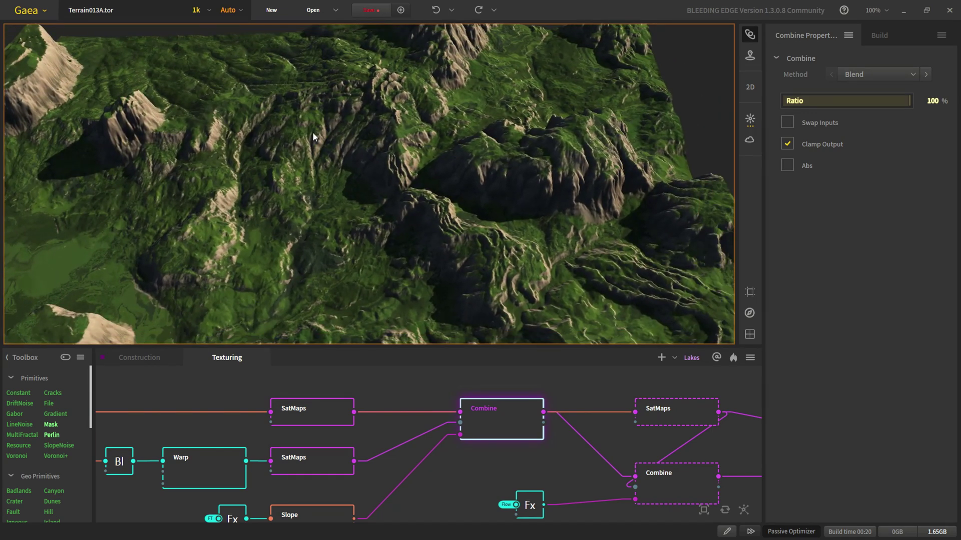
scroll(331, 150, "down", 3)
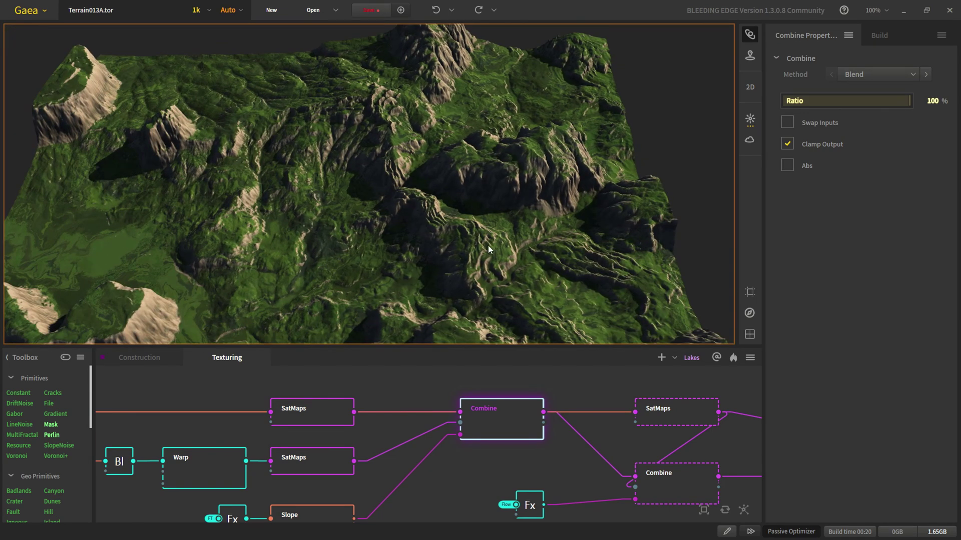
scroll(326, 260, "down", 2)
middle_click_drag(326, 260, 347, 227)
scroll(347, 227, "up", 3)
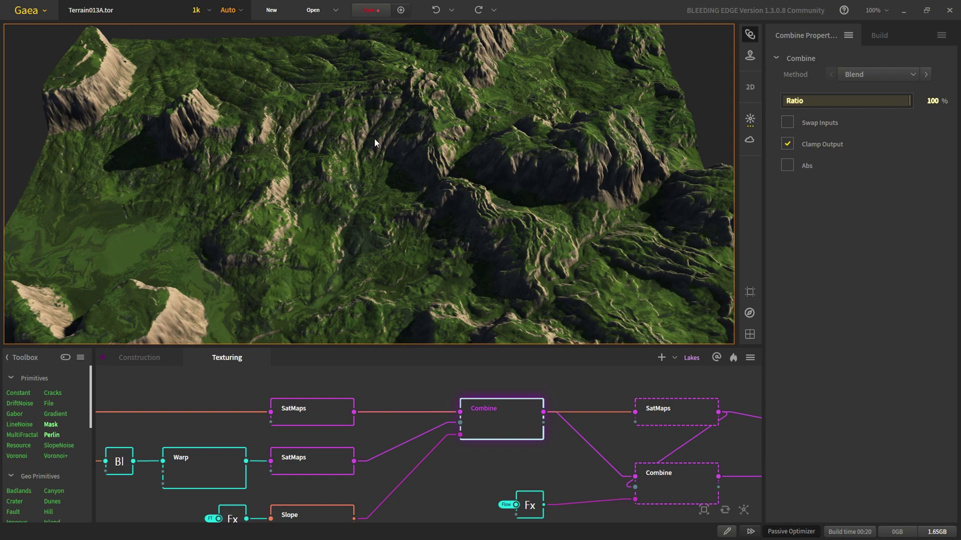
scroll(353, 104, "up", 5)
scroll(353, 104, "down", 5)
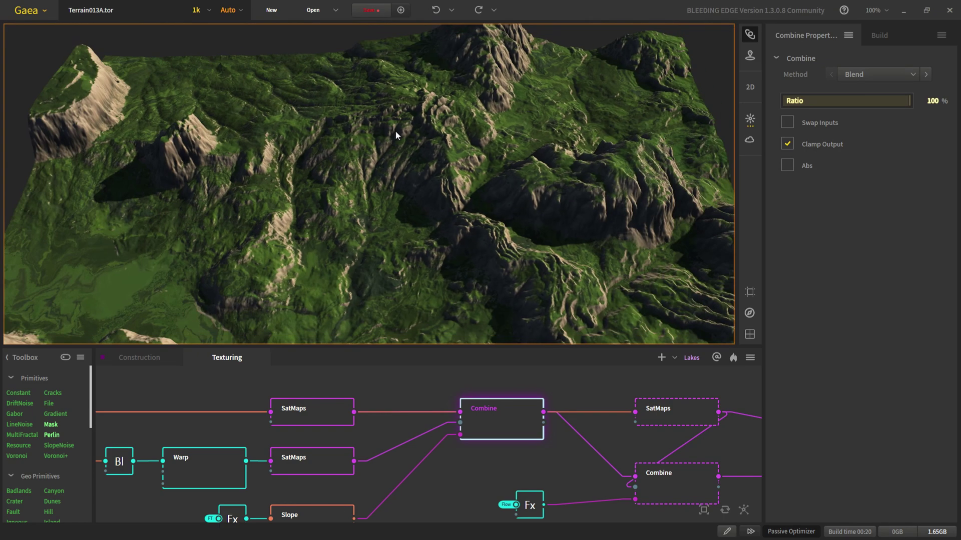
scroll(452, 129, "down", 3)
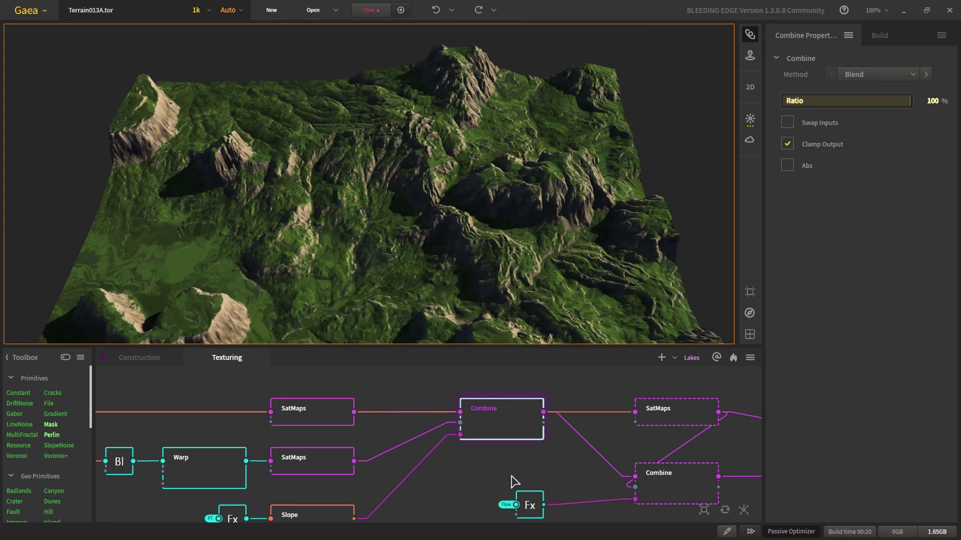
- Preview the second Combine node masked by the Flow-fed Fx node, examining the flow channels on the terrain up close
scroll(507, 425, "down", 3)
middle_click_drag(627, 432, 396, 394)
scroll(358, 444, "up", 2)
scroll(359, 444, "down", 2)
middle_click_drag(375, 439, 375, 459)
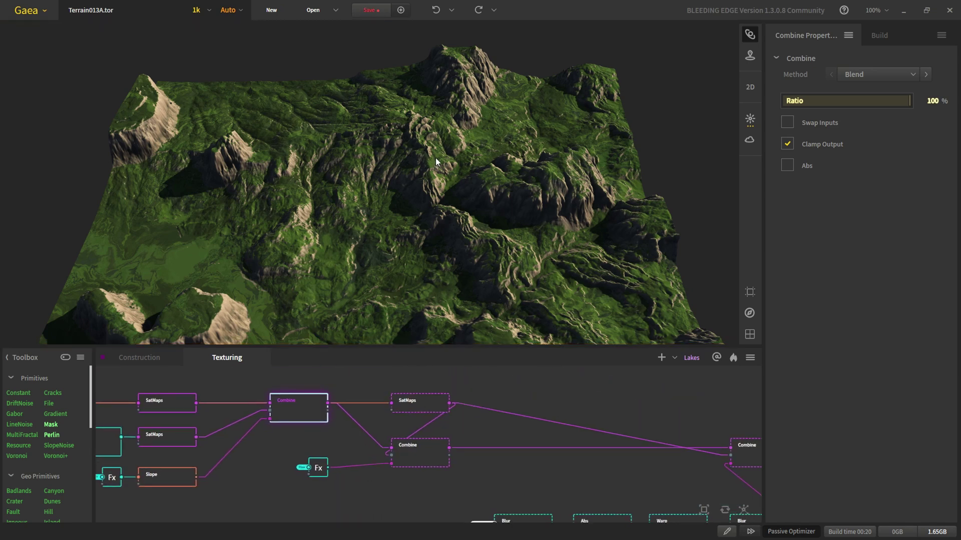
scroll(326, 237, "up", 5)
scroll(404, 158, "up", 3)
middle_click_drag(396, 439, 404, 490)
left_click(419, 475)
scroll(341, 193, "up", 4)
left_click_drag(322, 171, 293, 217)
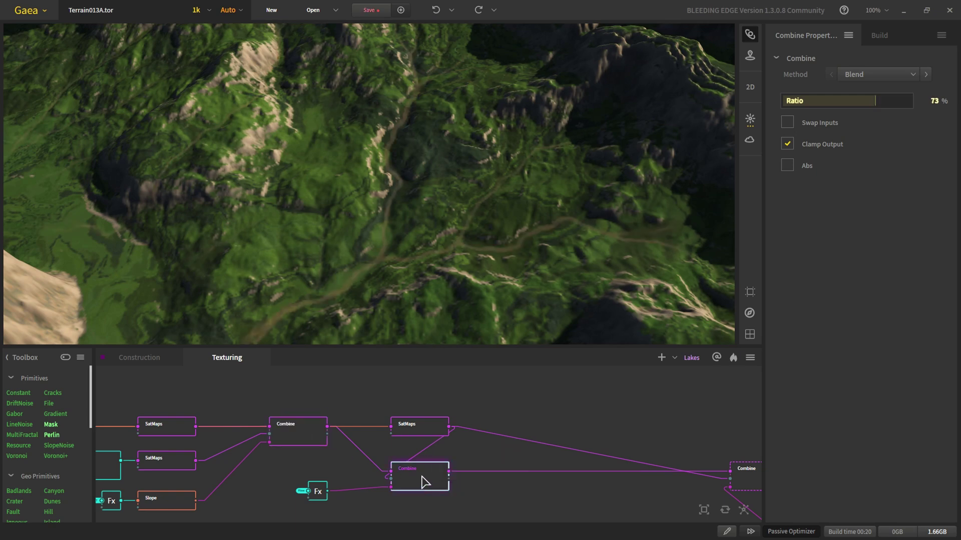
- Preview the Sandy SatMaps node and the Flow-fed Fx mask that feed the second Combine node
scroll(380, 231, "down", 6)
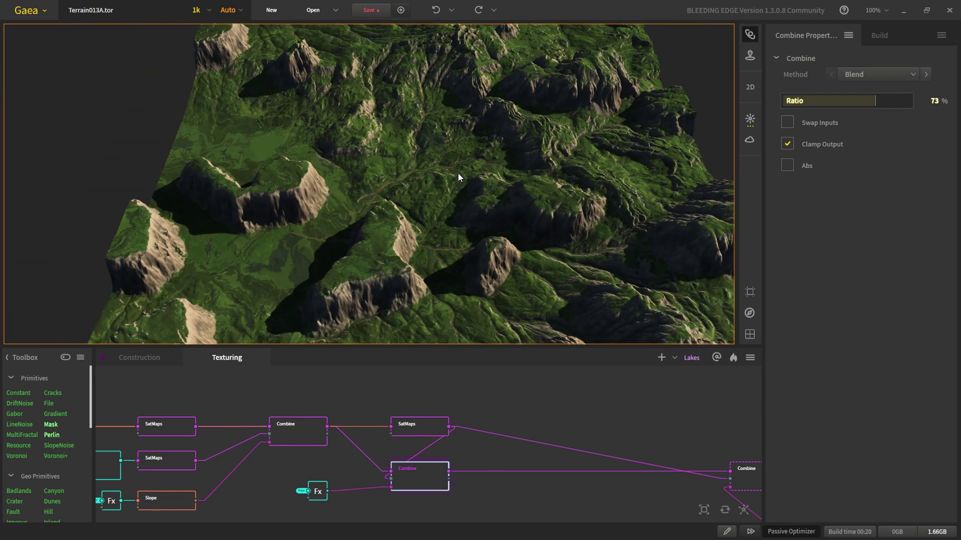
scroll(429, 269, "up", 3)
left_click(420, 428)
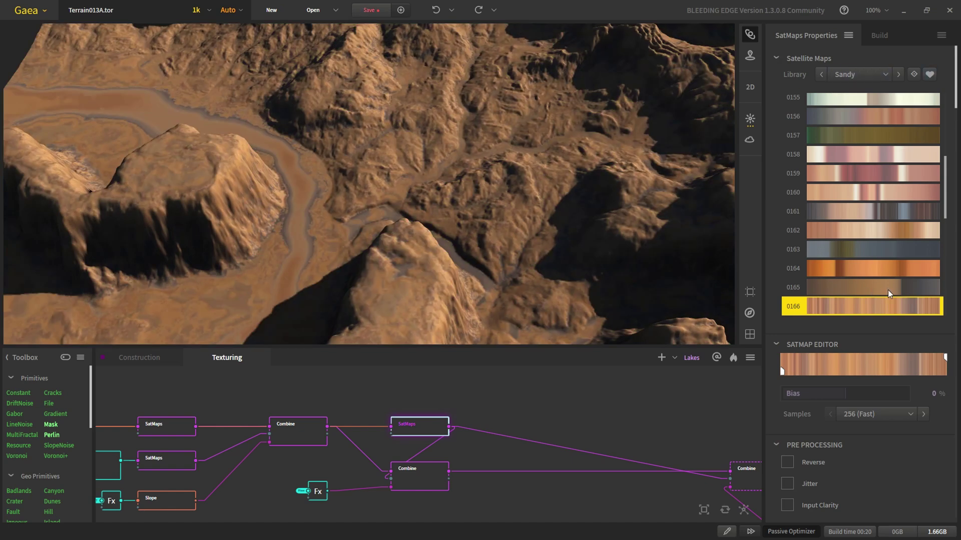
left_click(318, 495)
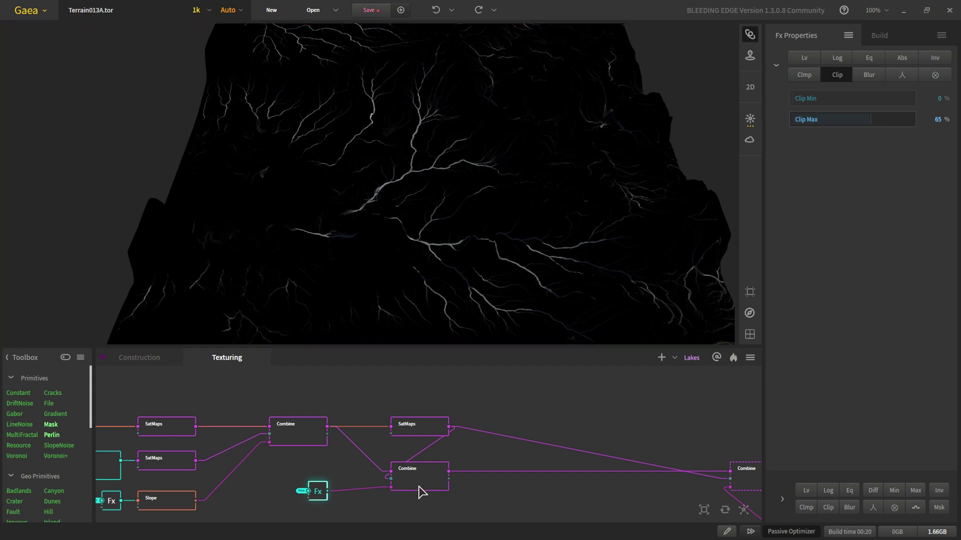
- Preview the second Combine node again, inspecting the blended flow channels up close and across the whole terrain
left_click(431, 481)
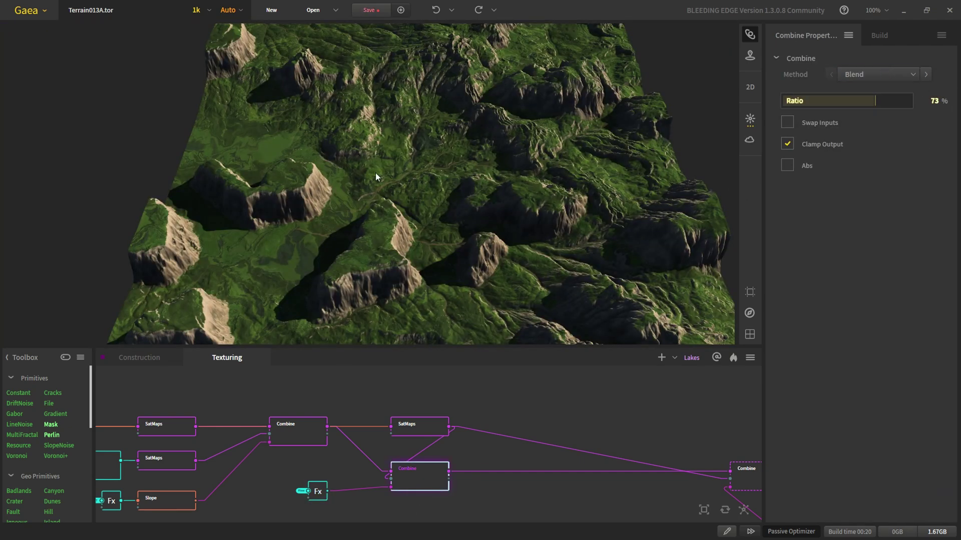
scroll(375, 173, "up", 3)
middle_click_drag(418, 239, 355, 279)
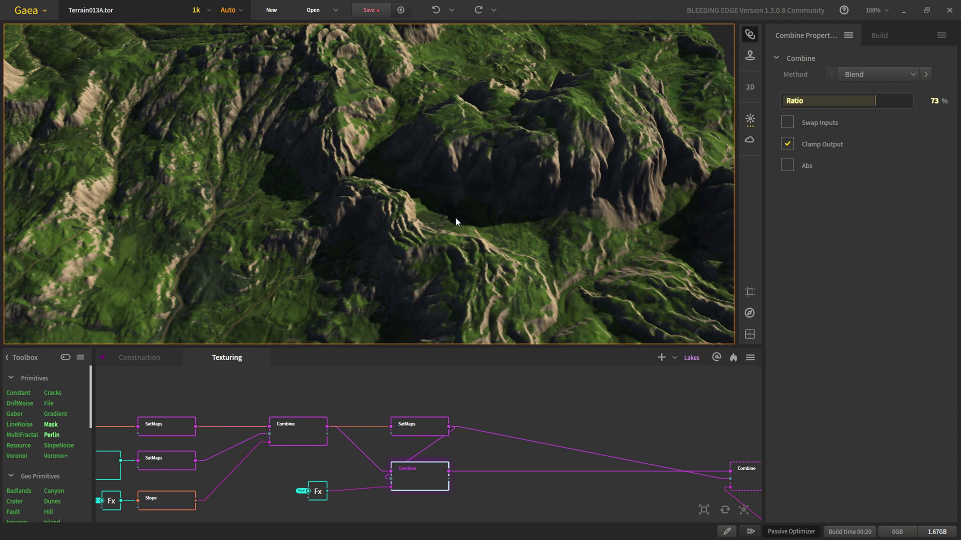
scroll(368, 242, "down", 3)
middle_click_drag(320, 239, 371, 150)
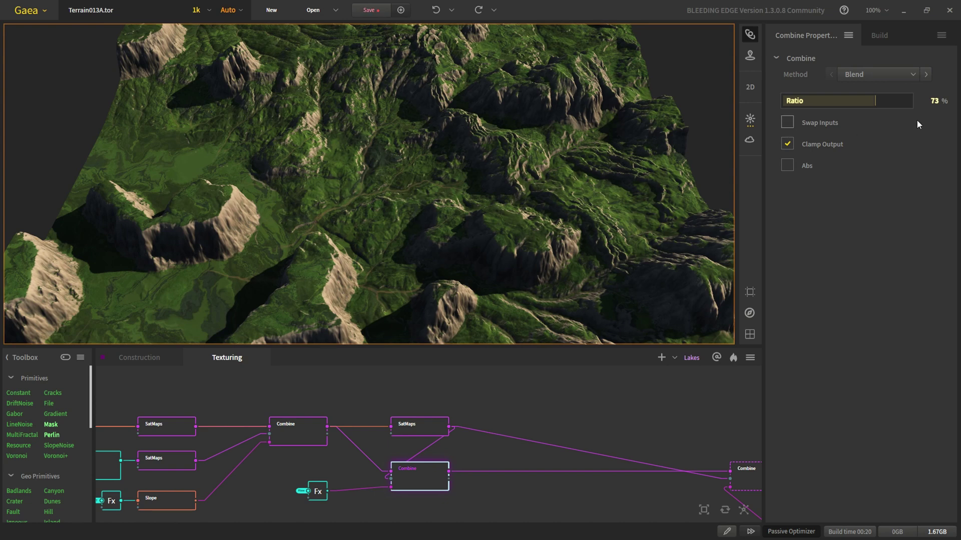
scroll(387, 210, "down", 2)
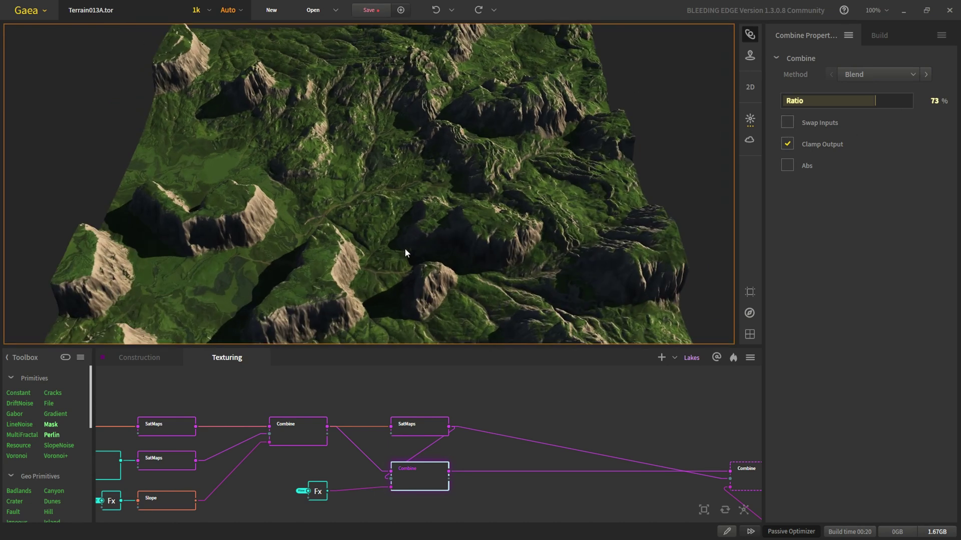
scroll(524, 480, "down", 3)
- Preview the Rocky SatMaps node feeding the first Combine to compare the base rock colours
middle_click_drag(494, 461, 423, 428)
left_click(370, 409)
middle_click_drag(250, 418, 304, 428)
left_click(277, 404)
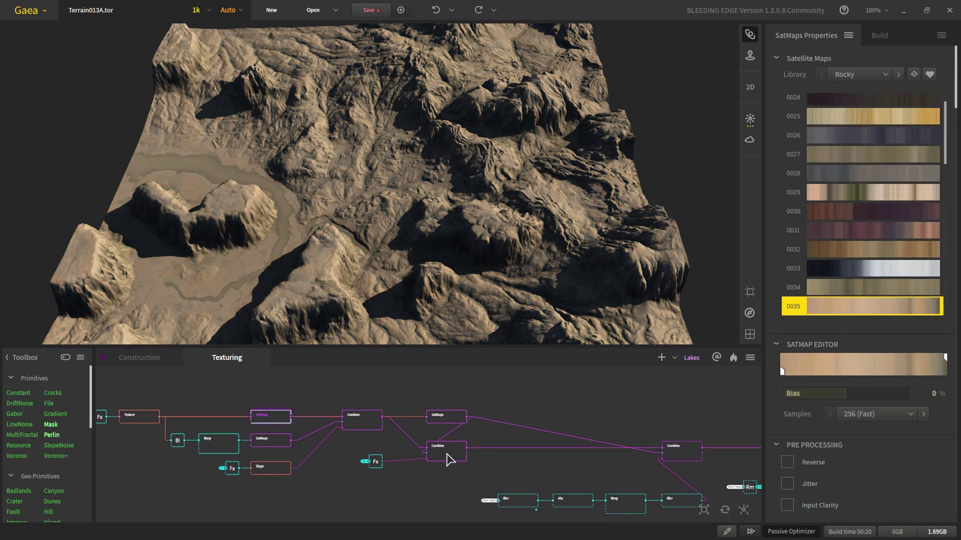
scroll(448, 458, "up", 2)
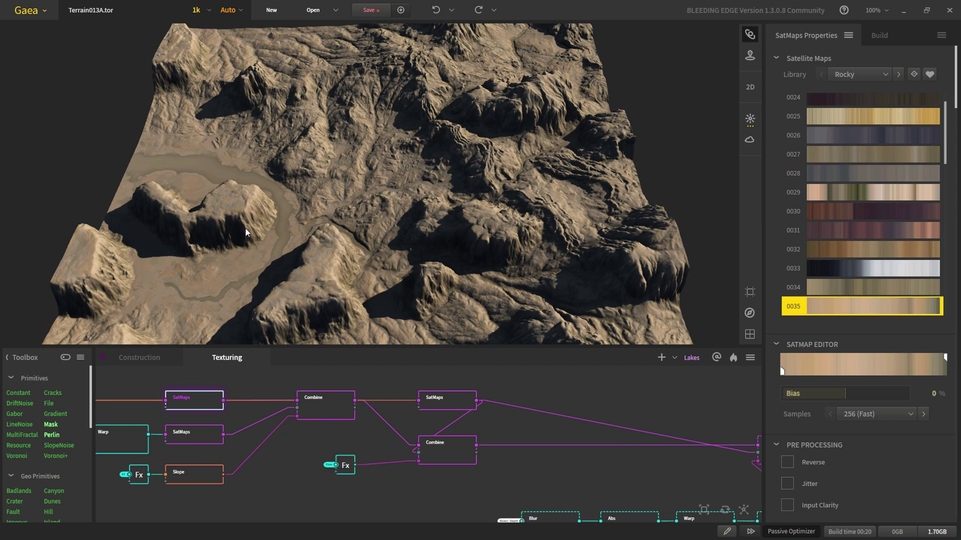
- Compare the Sandy SatMaps preview with the result of the second Combine node beneath it
scroll(571, 456, "down", 2)
middle_click_drag(638, 473, 563, 454)
scroll(656, 442, "up", 2)
scroll(570, 444, "down", 2)
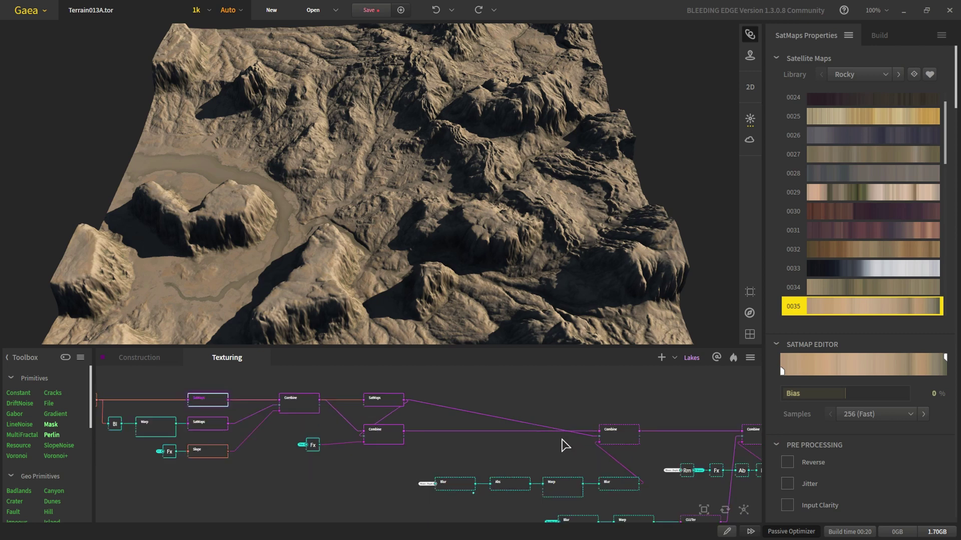
scroll(389, 409, "up", 3)
left_click(383, 396)
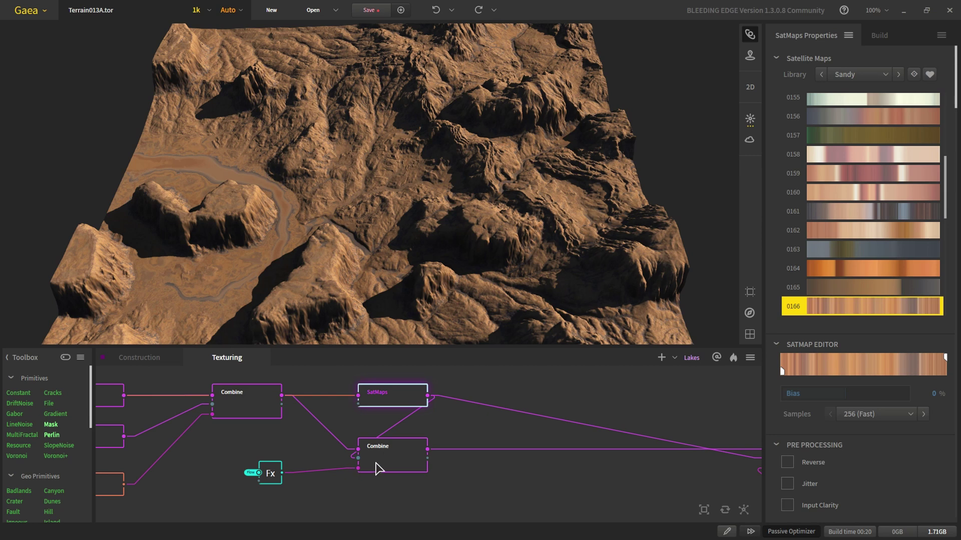
left_click(400, 463)
- Preview the third Combine node, which is masked by the Blur, Abs, Warp and Blur chain
middle_click_drag(440, 477, 358, 466)
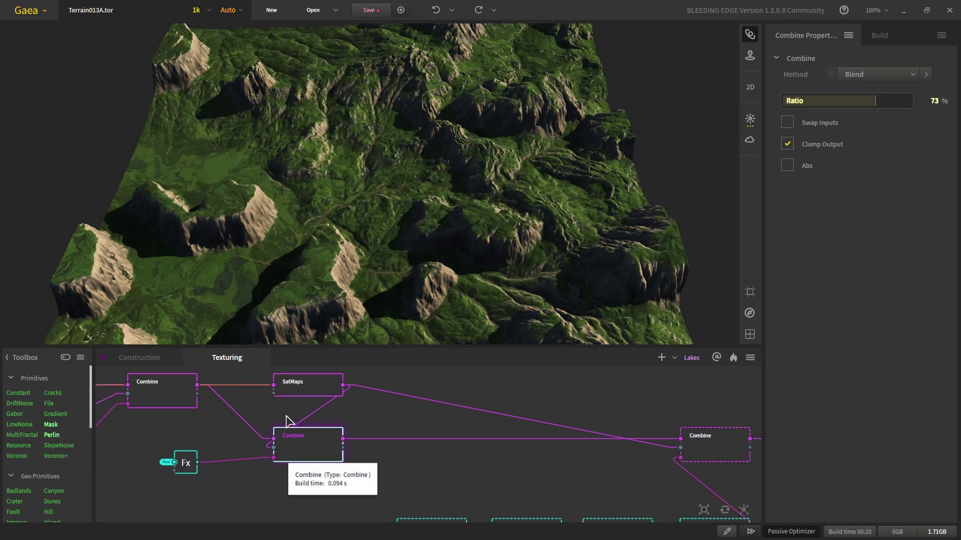
scroll(494, 462, "down", 4)
middle_click_drag(600, 487, 488, 444)
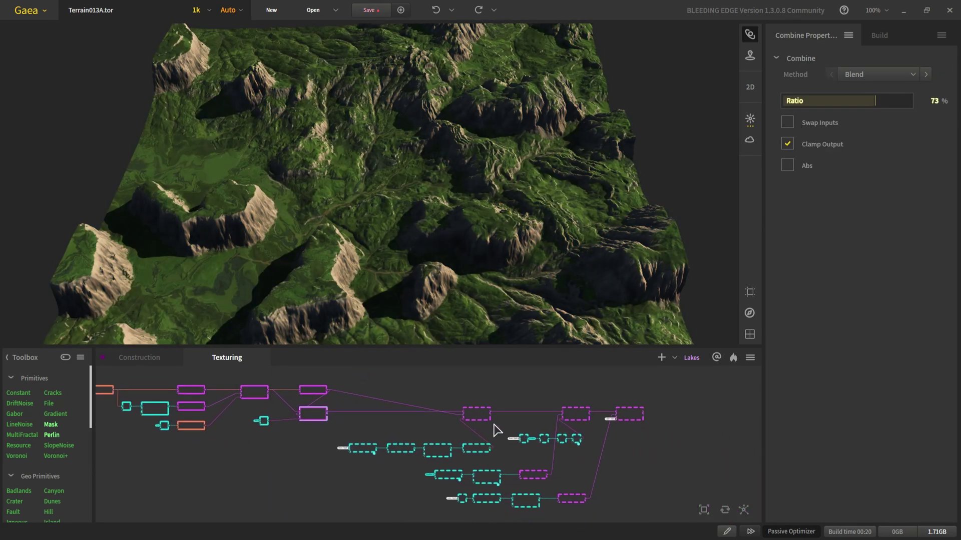
scroll(496, 420, "up", 3)
left_click(455, 413)
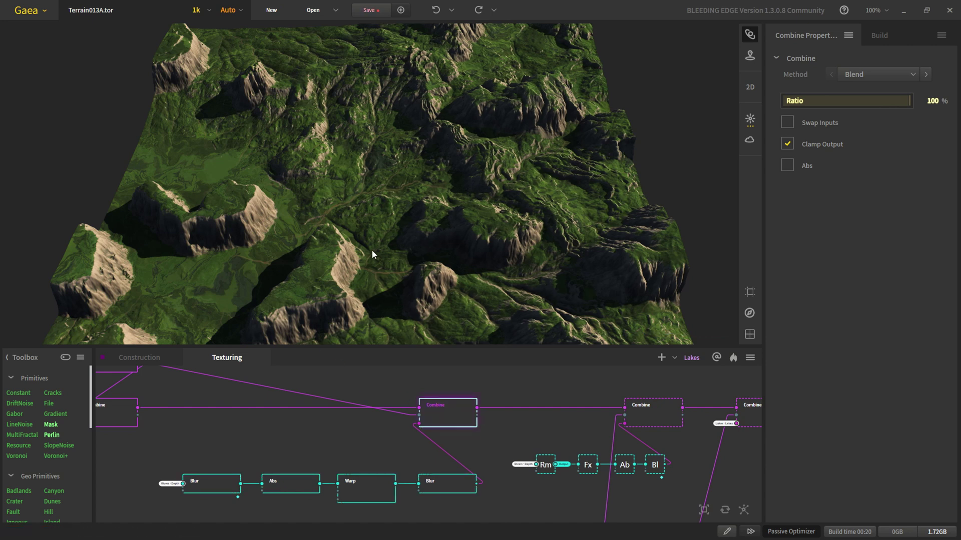
- Preview the fourth Combine node, which adds the water colour, and examine the rivers and their banks up close
left_click(645, 413)
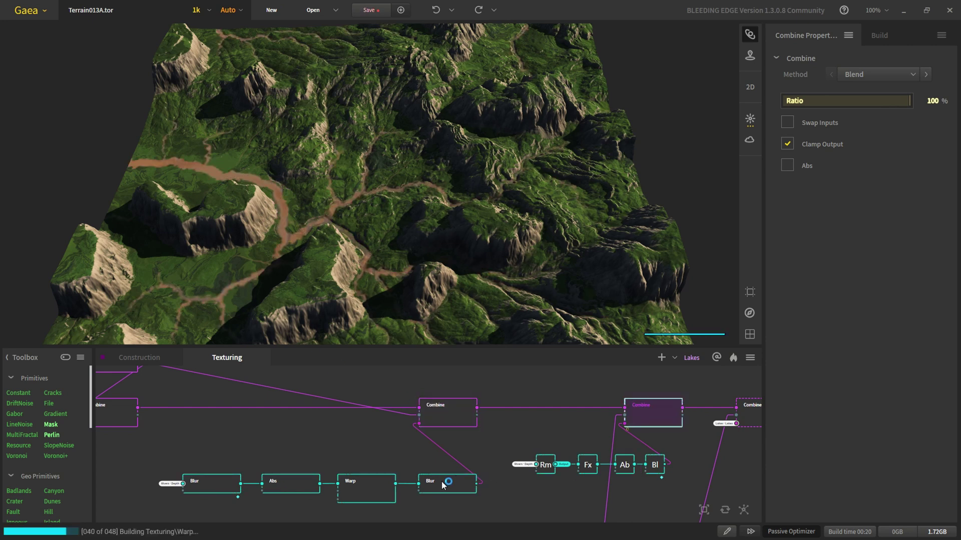
middle_click_drag(443, 483, 429, 427)
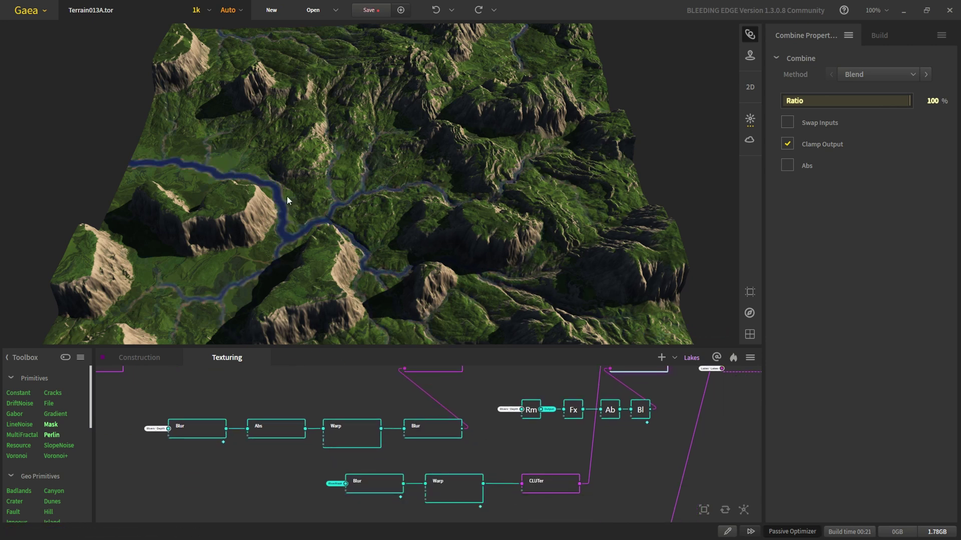
scroll(249, 226, "up", 5)
middle_click_drag(253, 273, 376, 165)
scroll(332, 293, "up", 3)
middle_click_drag(333, 294, 520, 150)
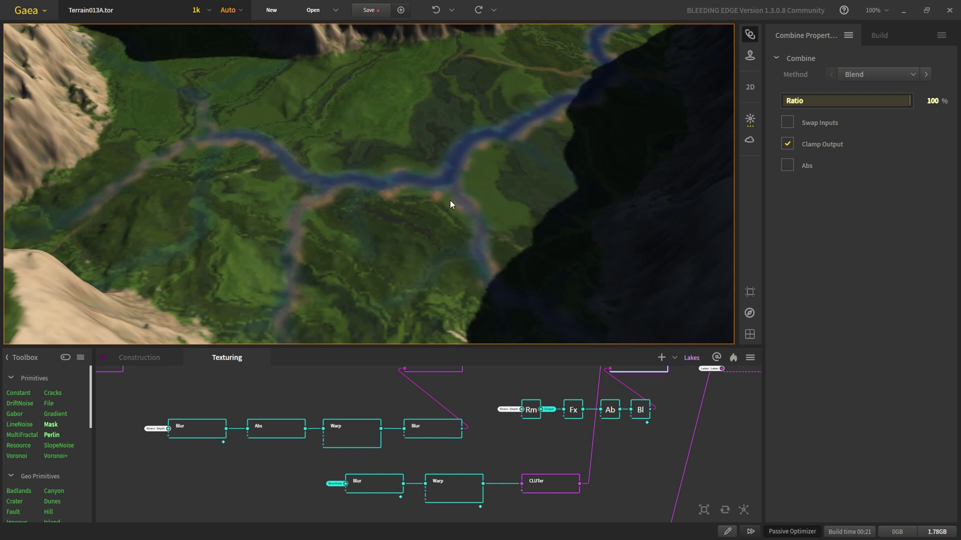
- Preview the third Combine node again, examining the sandy riverbeds up close and across the valley
scroll(465, 449, "up", 3)
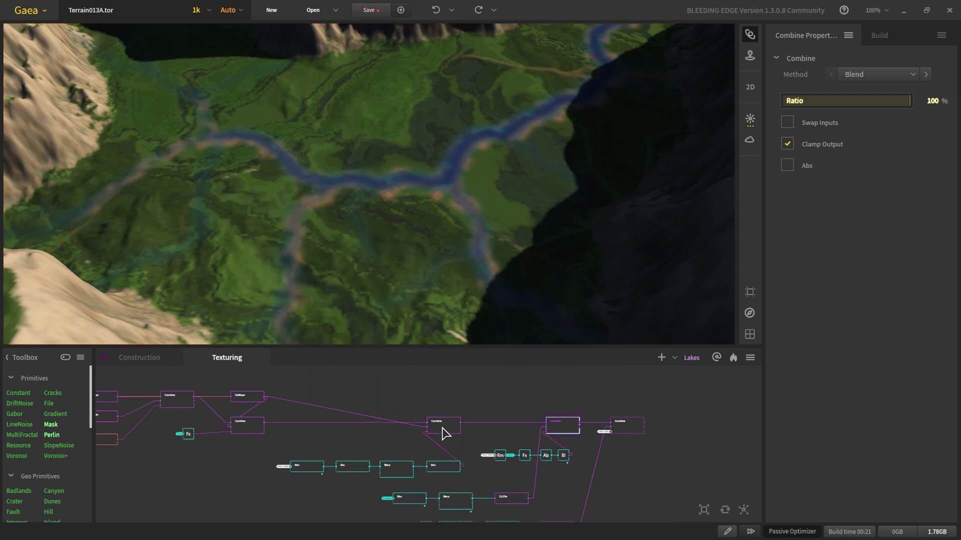
left_click(441, 434)
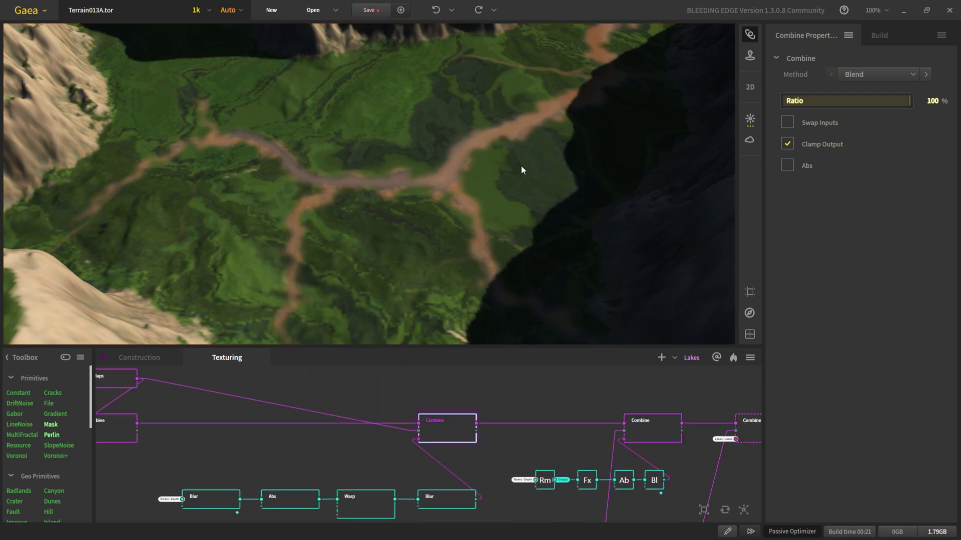
scroll(482, 164, "down", 5)
middle_click_drag(479, 162, 430, 268)
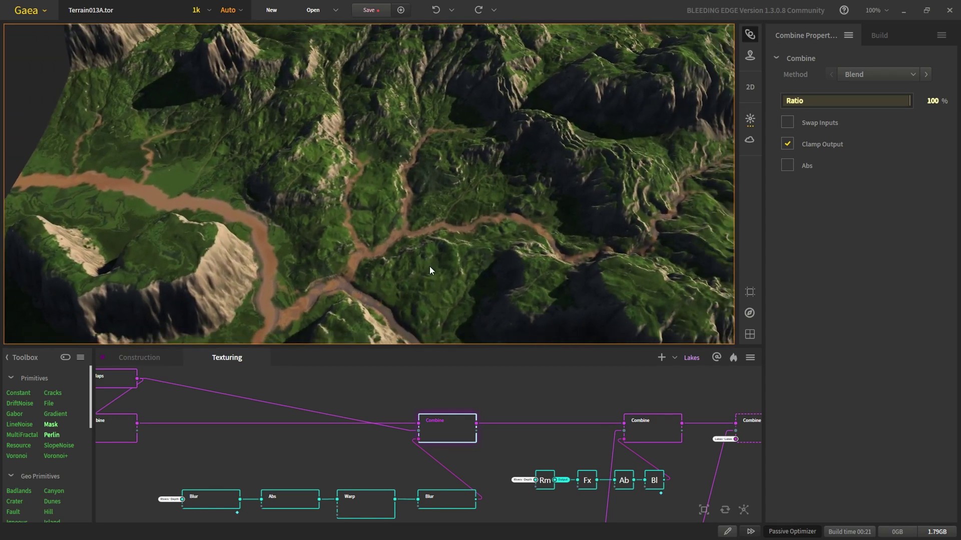
scroll(347, 293, "up", 2)
left_click_drag(348, 295, 376, 284)
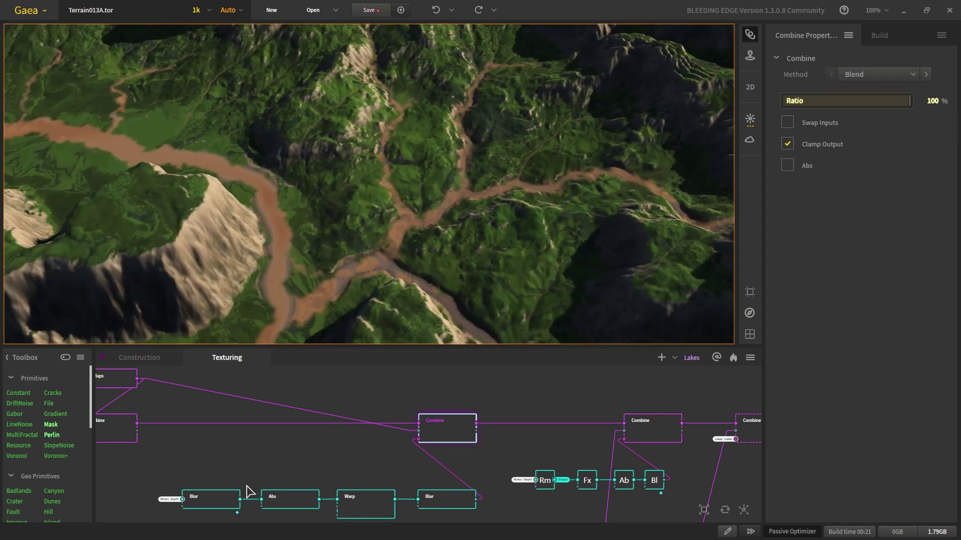
- Preview the Blur node fed by Rivers - Depth, examining the softened river mask across the terrain
scroll(195, 499, "up", 4)
left_click(283, 499)
scroll(282, 496, "down", 4)
middle_click_drag(282, 495, 270, 473)
scroll(308, 246, "down", 4)
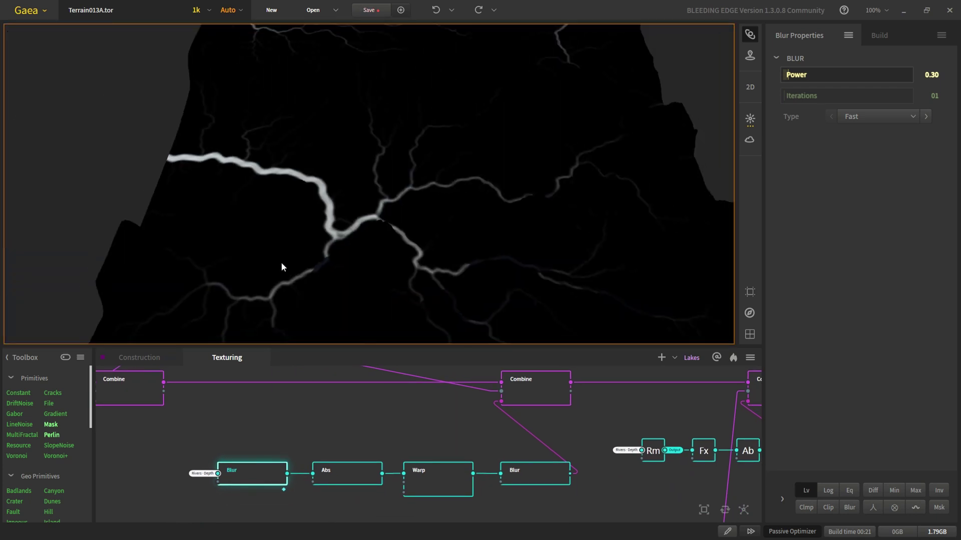
scroll(282, 263, "up", 2)
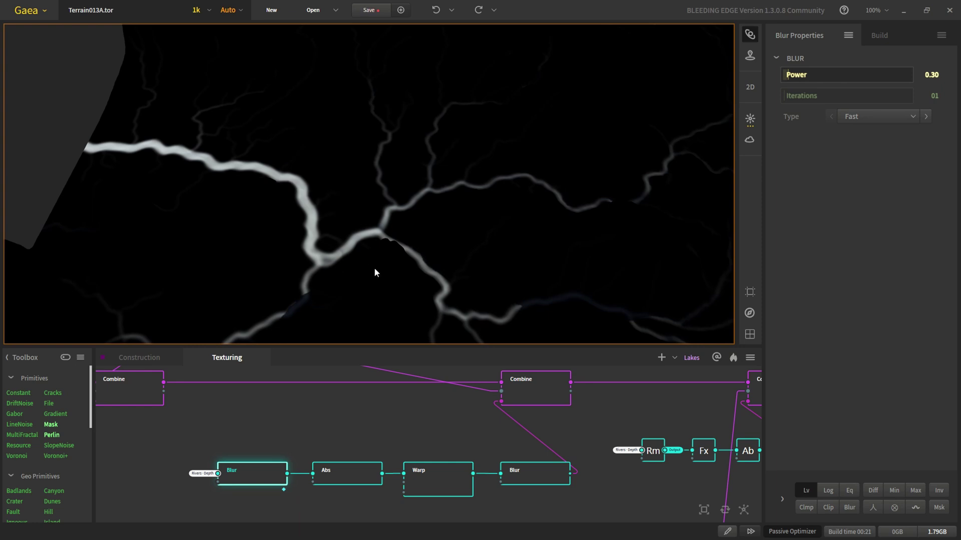
- Preview the Abs node and check the Rivers node's Depth output in the Construction graph before returning to Texturing
scroll(348, 477, "up", 3)
left_click(332, 482)
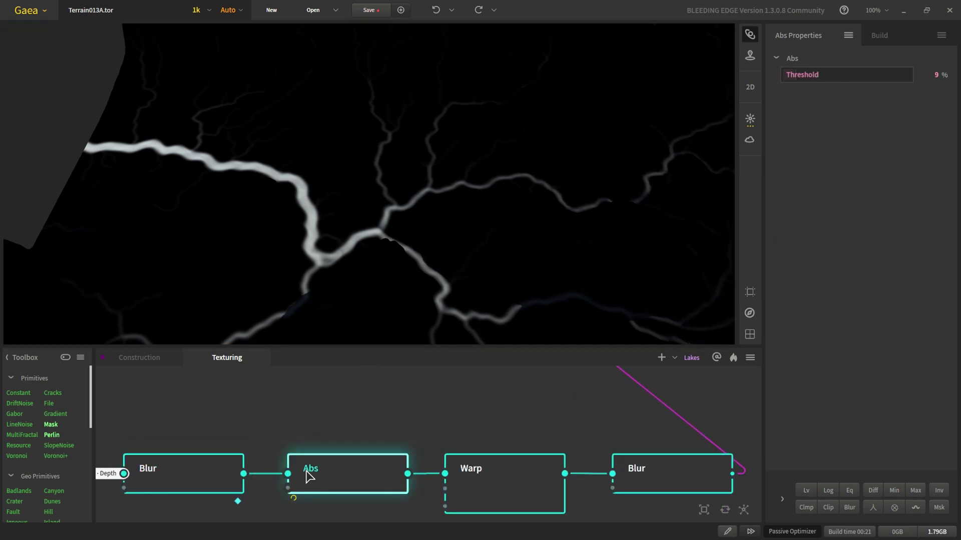
left_click(128, 360)
scroll(305, 468, "up", 2)
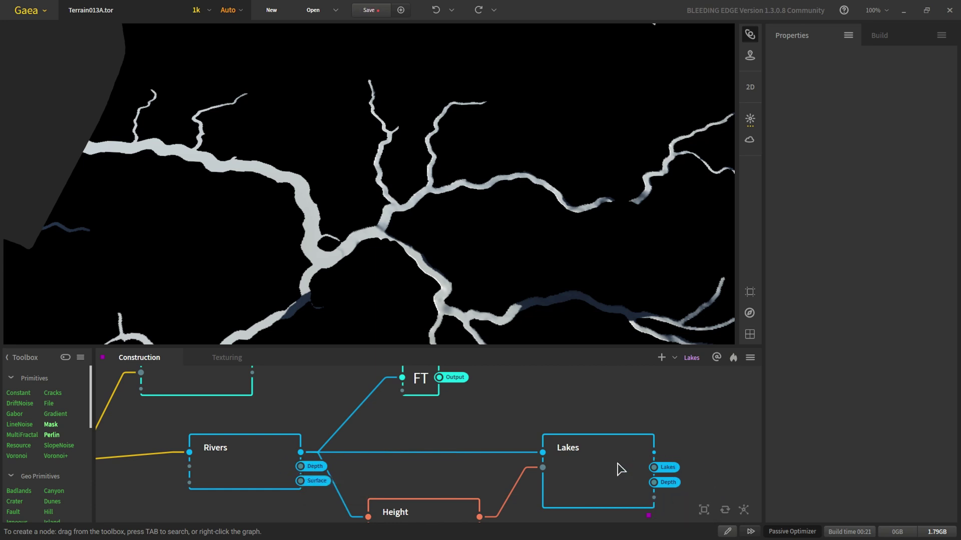
left_click(215, 360)
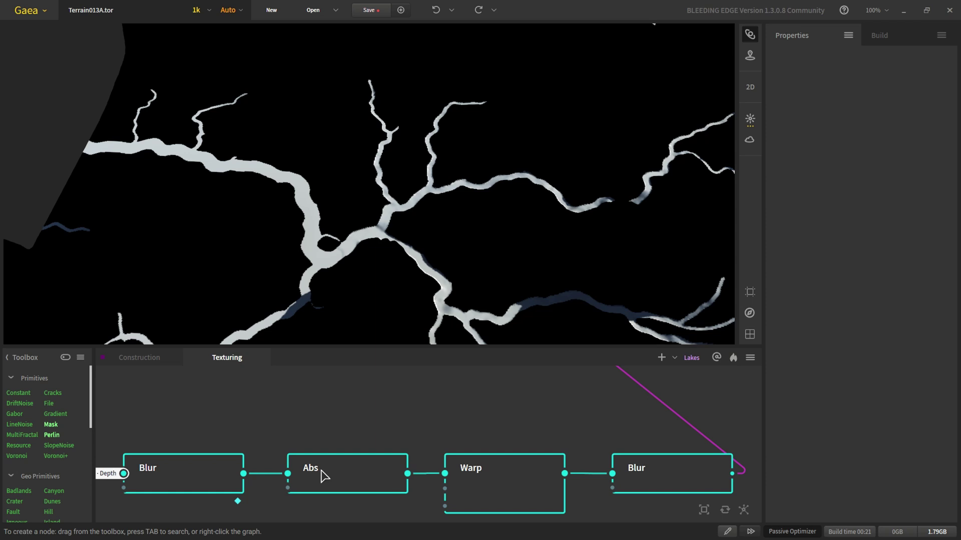
- Compare the first Blur node's river mask with the Abs node's mask over the whole terrain
middle_click_drag(218, 481, 262, 454)
left_click(216, 455)
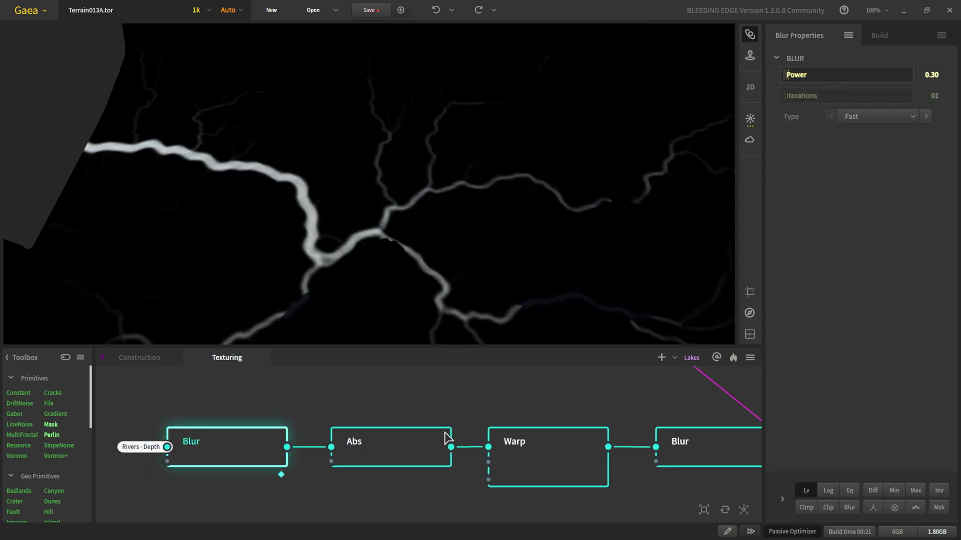
left_click(395, 460)
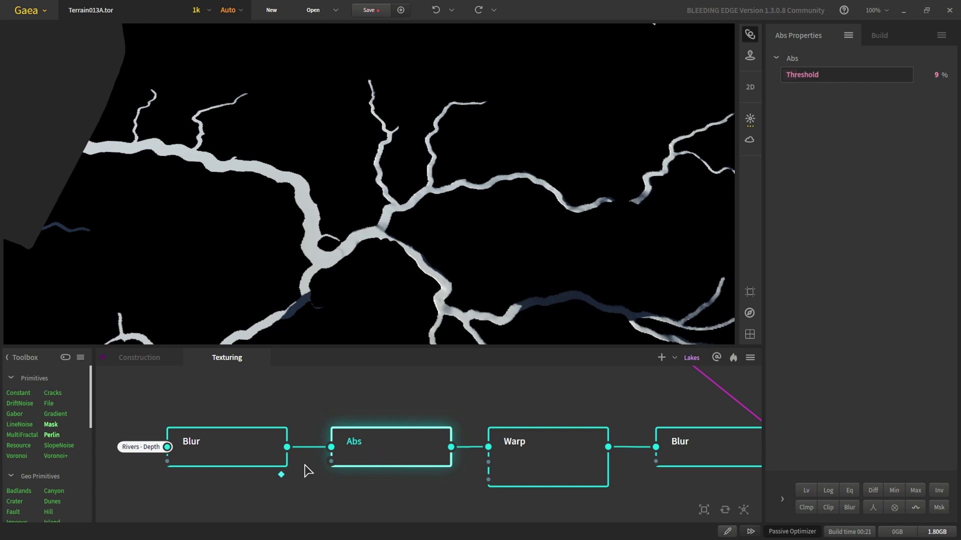
scroll(463, 257, "down", 5)
scroll(332, 237, "up", 3)
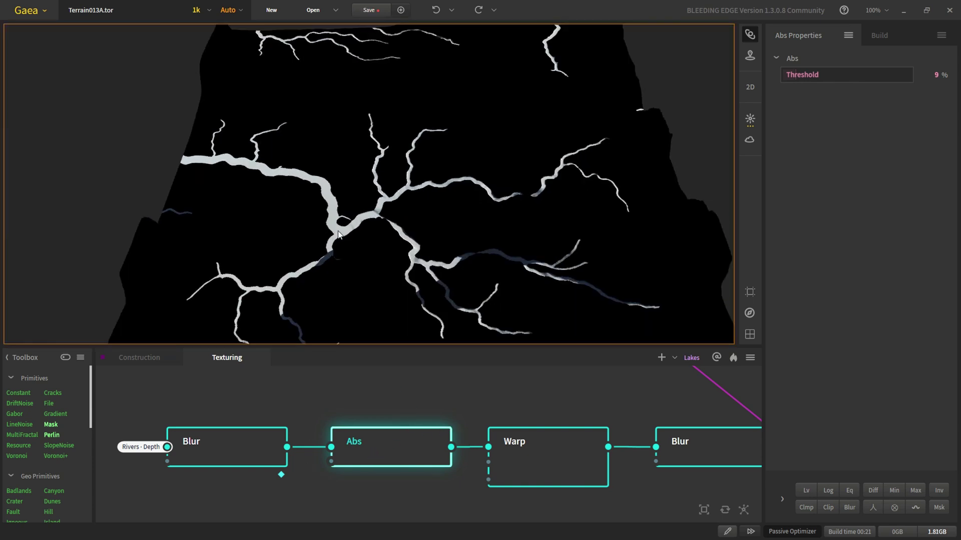
- Preview the Warp node and the final Blur node of the river mask chain, inspecting the channel edges up close
left_click(533, 480)
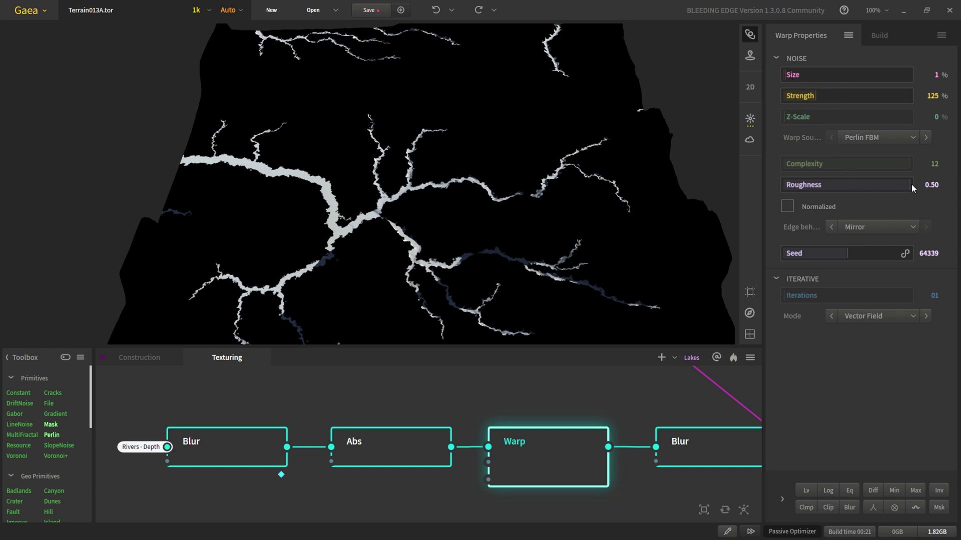
scroll(305, 254, "up", 4)
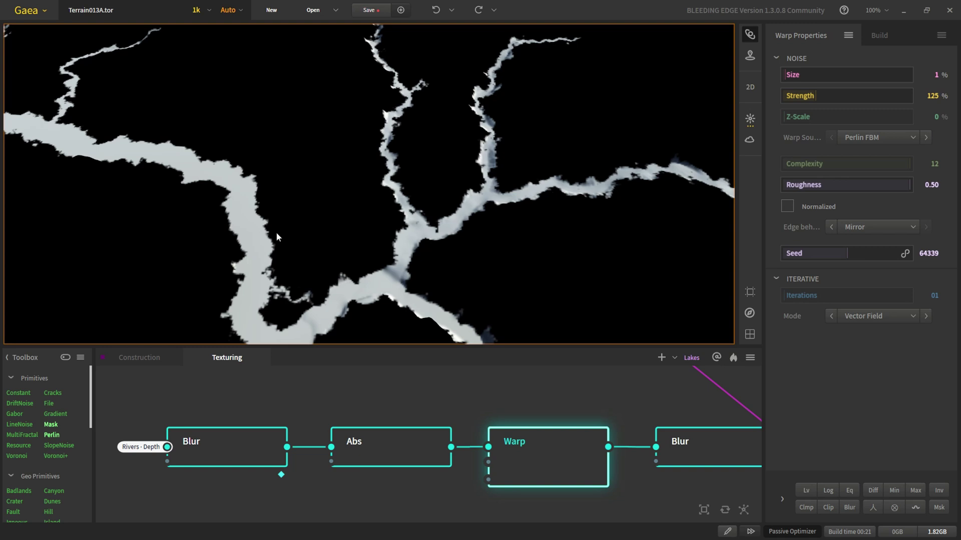
scroll(523, 474, "down", 3)
middle_click_drag(656, 482, 530, 477)
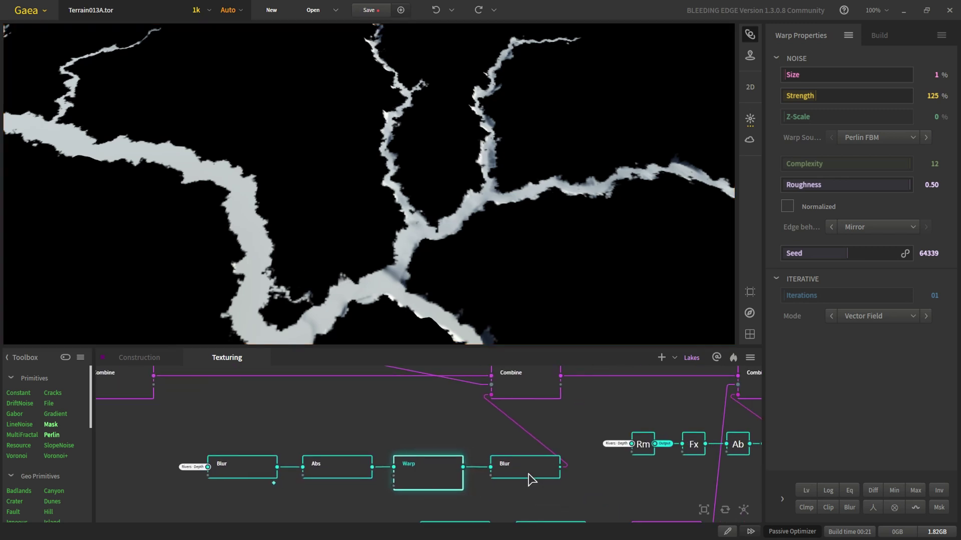
scroll(531, 475, "up", 3)
left_click(521, 474)
scroll(269, 286, "down", 3)
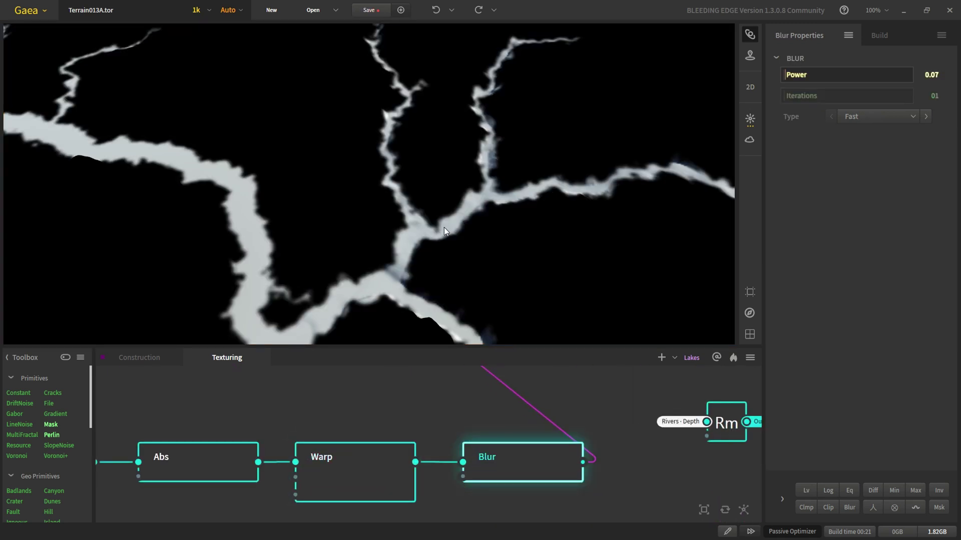
- Preview the third Combine node using the finished river mask, and trace its SatMaps and mask inputs in the graph
scroll(455, 404, "down", 2)
middle_click_drag(464, 369, 434, 461)
left_click(443, 434)
scroll(444, 433, "down", 4)
middle_click_drag(214, 413, 280, 417)
scroll(278, 417, "up", 3)
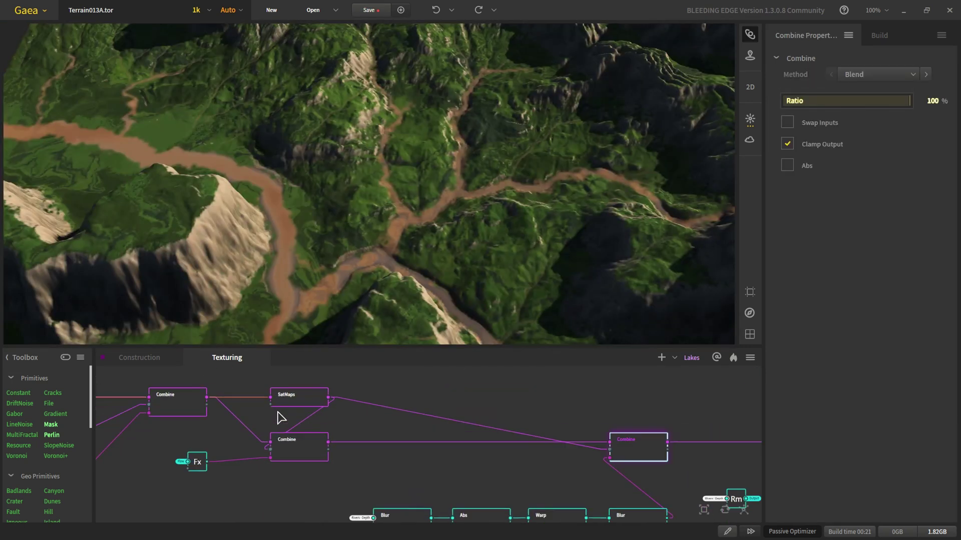
middle_click_drag(543, 478, 312, 424)
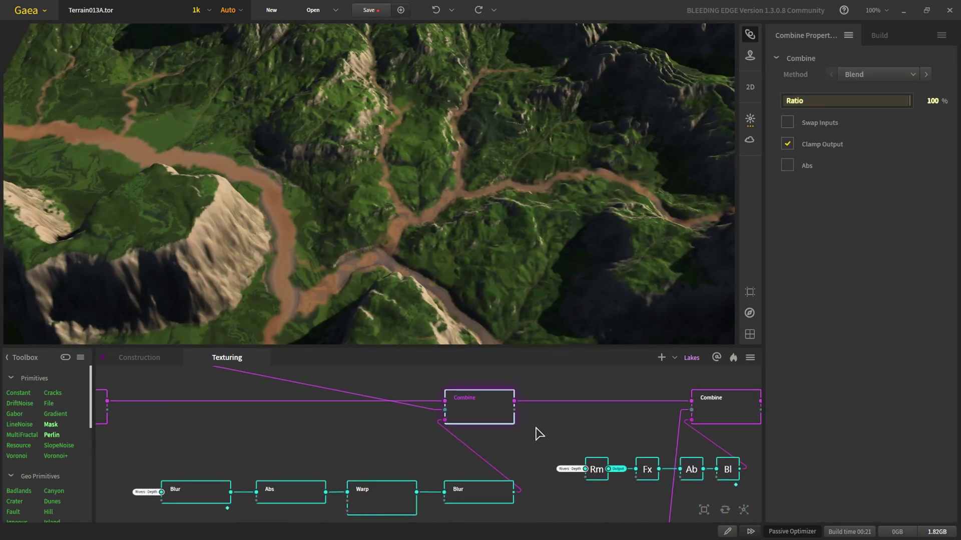
- Examine the third Combine node's river channels from closer up, and trace the following Combine node's inputs down to the RiverMask chain
scroll(569, 440, "down", 4)
scroll(540, 428, "up", 4)
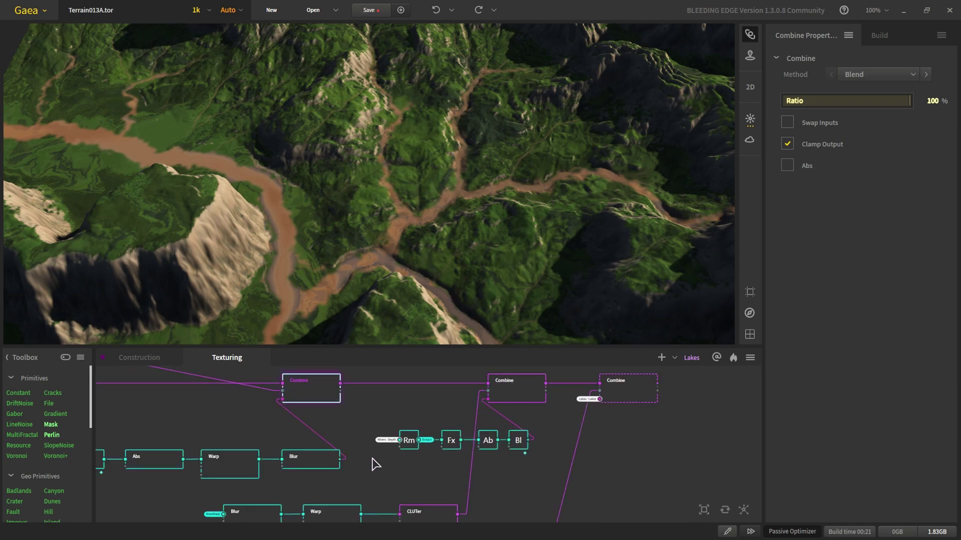
middle_click_drag(372, 458, 368, 447)
scroll(349, 270, "down", 3)
scroll(320, 266, "up", 4)
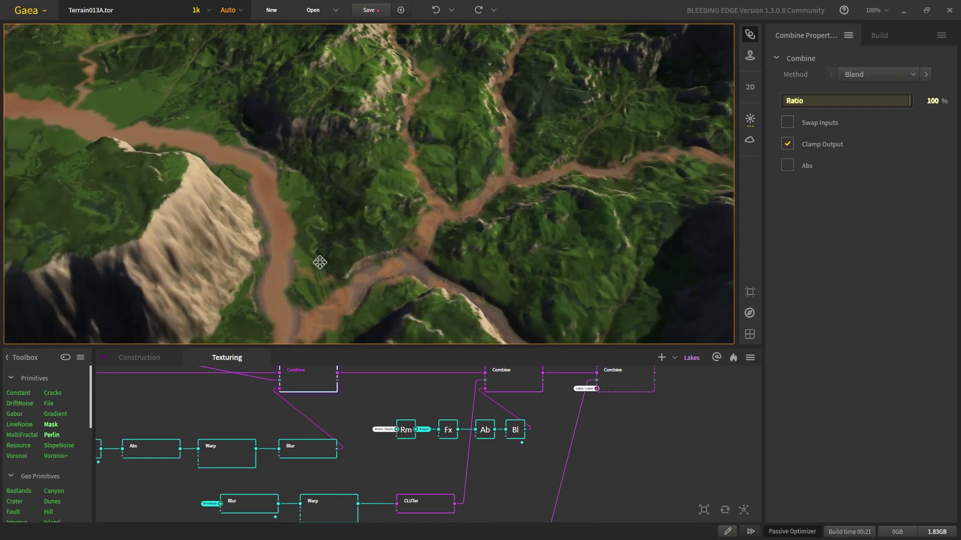
middle_click_drag(320, 262, 321, 250)
scroll(406, 470, "up", 2)
middle_click_drag(301, 476, 343, 413)
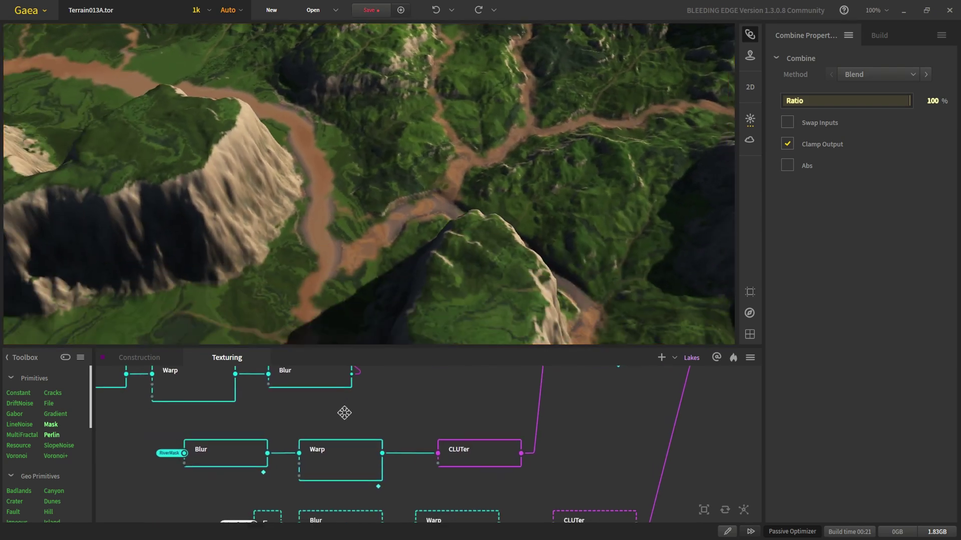
- Preview the Blur node fed by RiverMask and the Warp node after it, viewing the river mask over the wider terrain
left_click(230, 459)
scroll(161, 436, "down", 1)
middle_click_drag(161, 436, 326, 451)
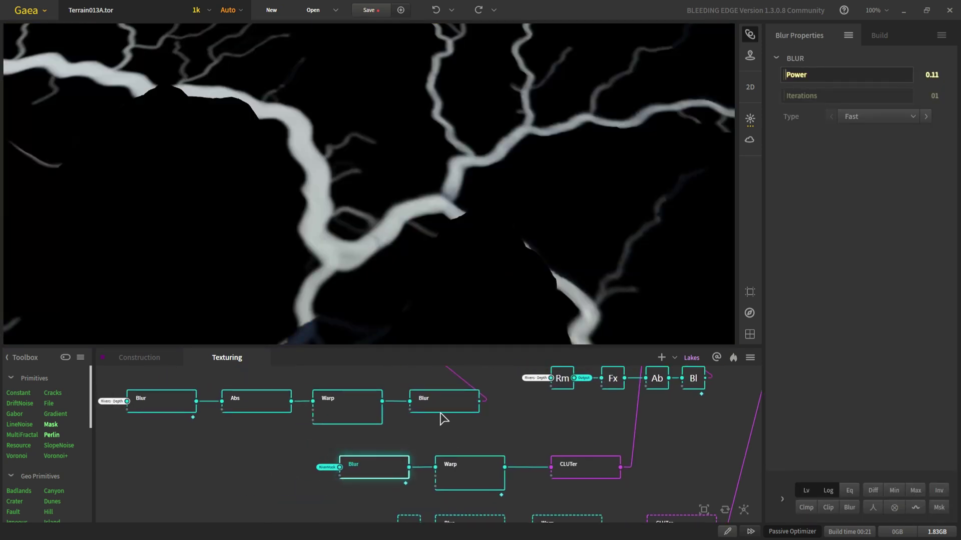
scroll(375, 494, "up", 3)
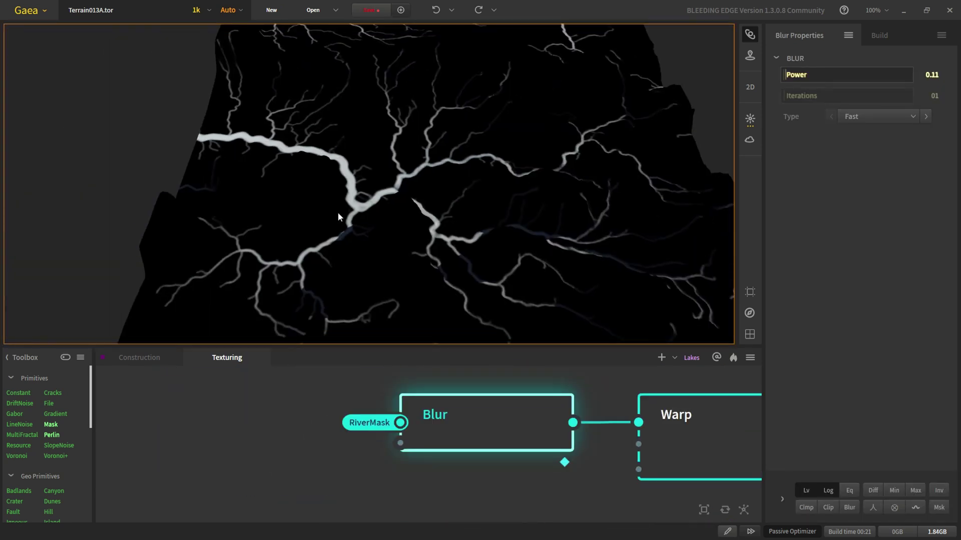
middle_click_drag(525, 452, 347, 444)
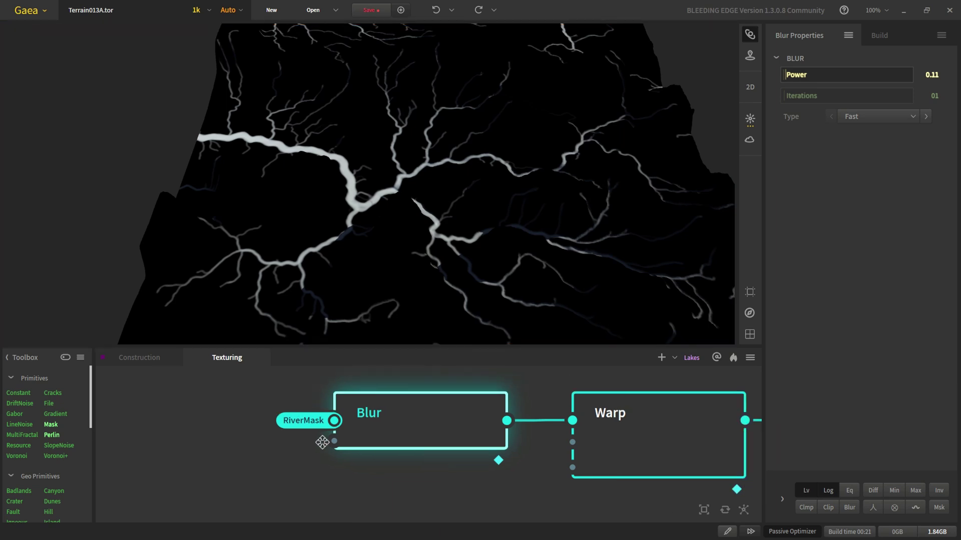
left_click(519, 452)
scroll(520, 452, "down", 1)
middle_click_drag(519, 452, 383, 465)
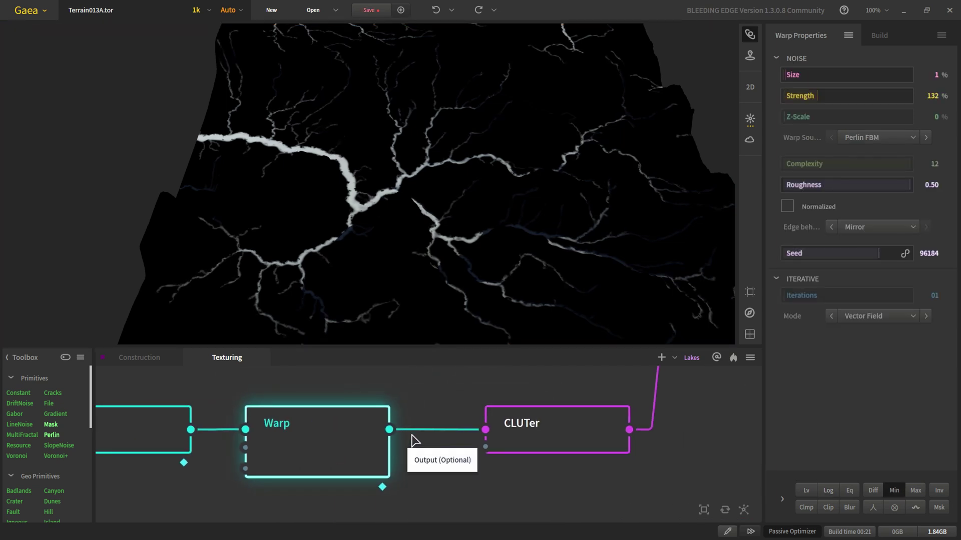
- Preview the river chain's CLUTer node up close and move its uppermost dark blue gradient stop nearly halfway down the gradient
left_click(551, 443)
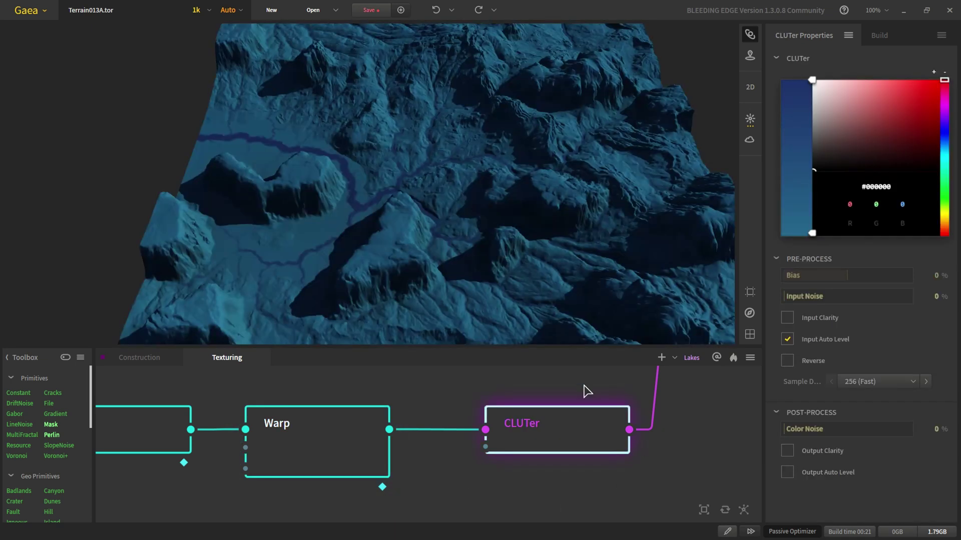
scroll(350, 210, "up", 5)
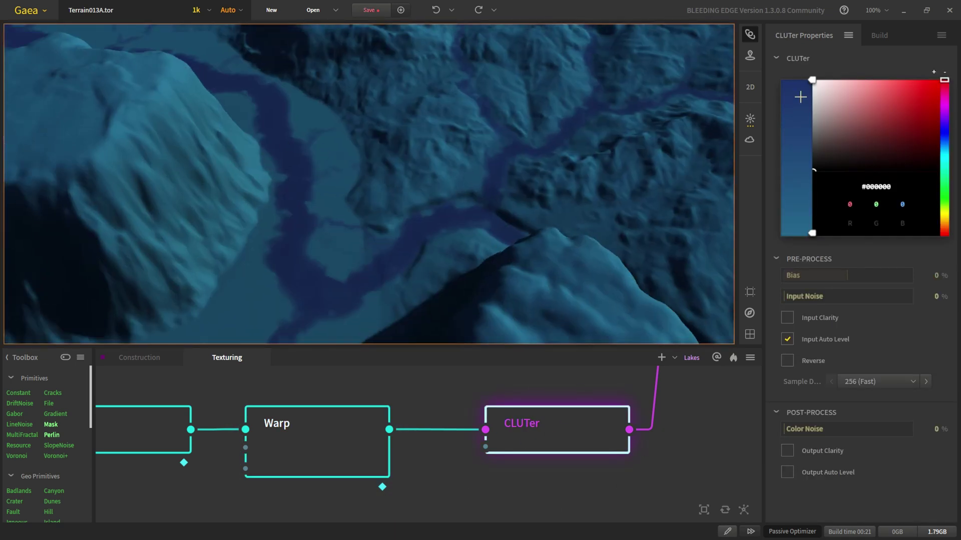
left_click_drag(815, 81, 812, 148)
- Compare the fourth Combine node, which blends in the river CLUTer colours, with the third Combine node before it
scroll(485, 458, "down", 5)
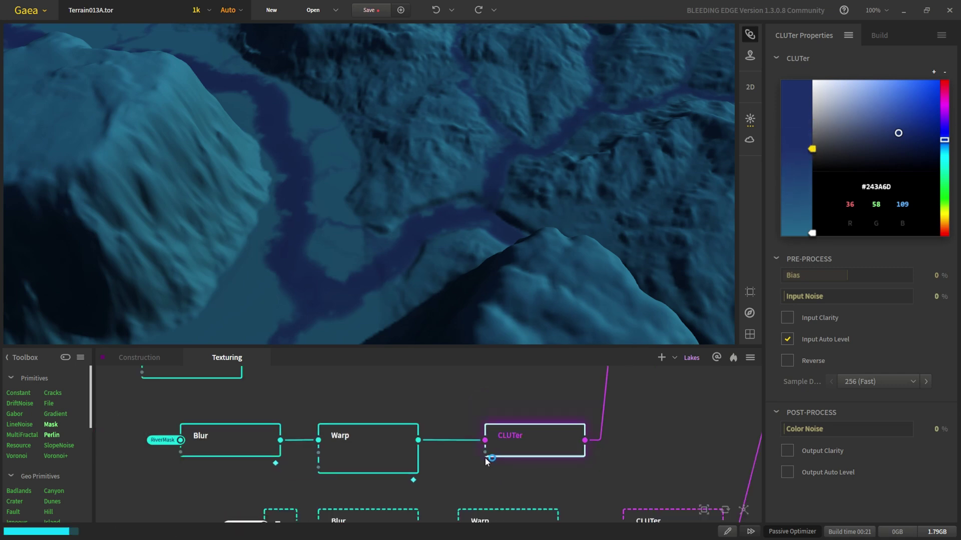
middle_click_drag(523, 422, 506, 427)
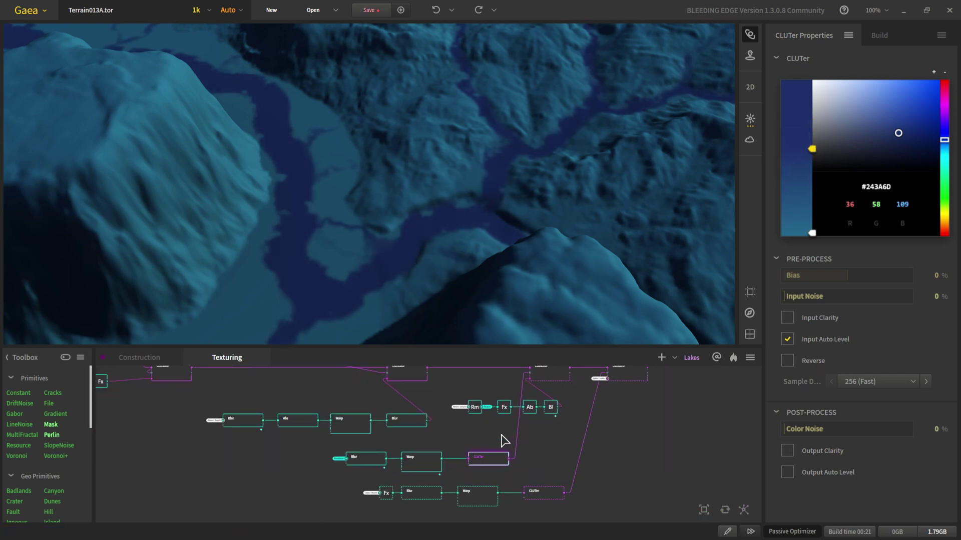
scroll(504, 440, "up", 3)
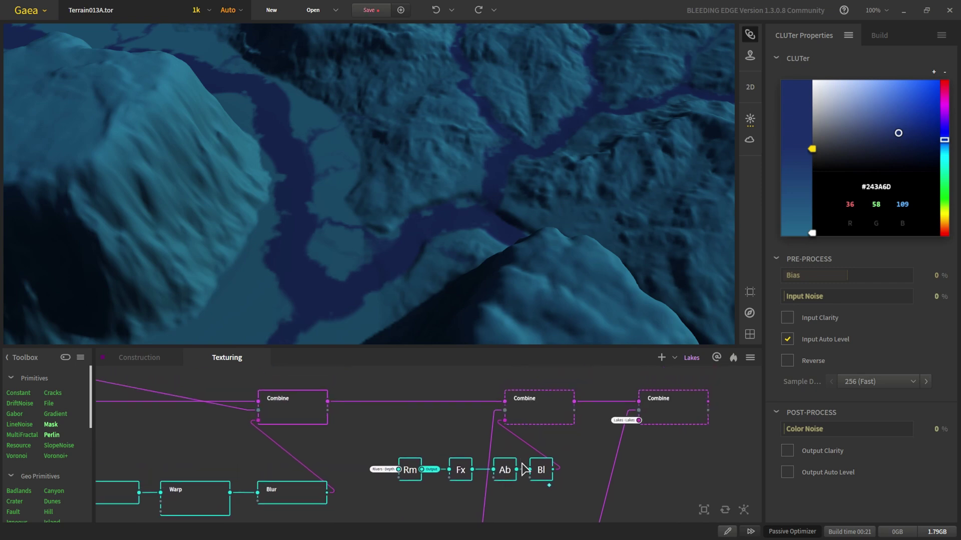
scroll(363, 493, "up", 3)
scroll(386, 498, "down", 3)
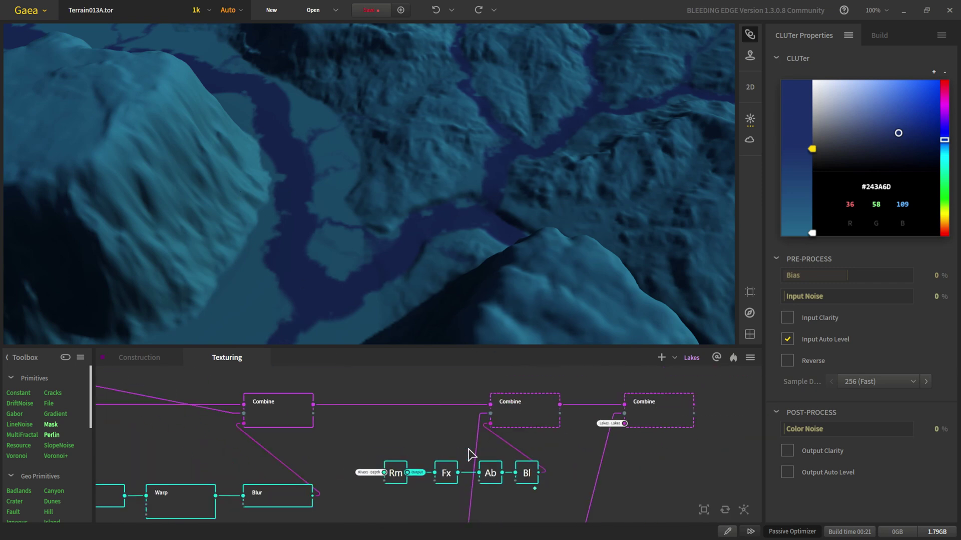
left_click(521, 411)
left_click(286, 418)
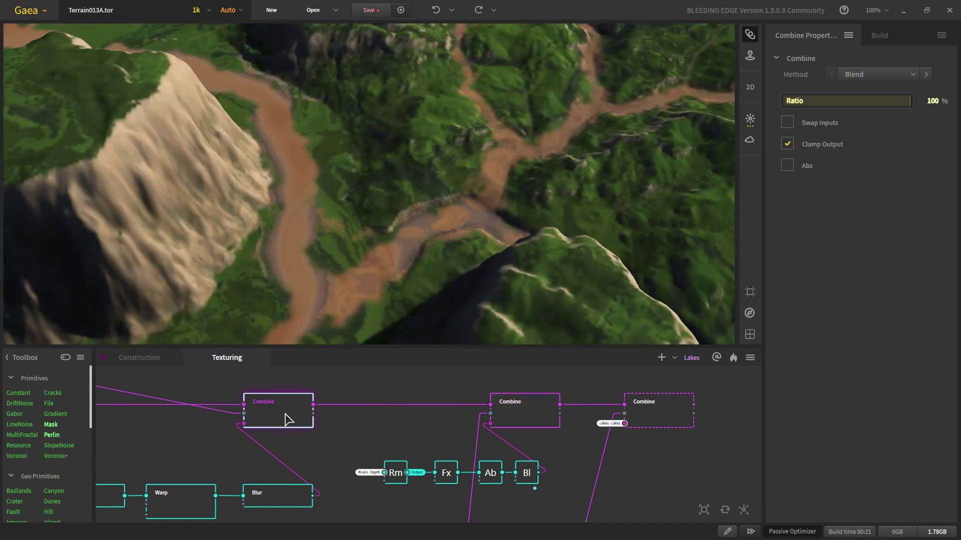
left_click(529, 418)
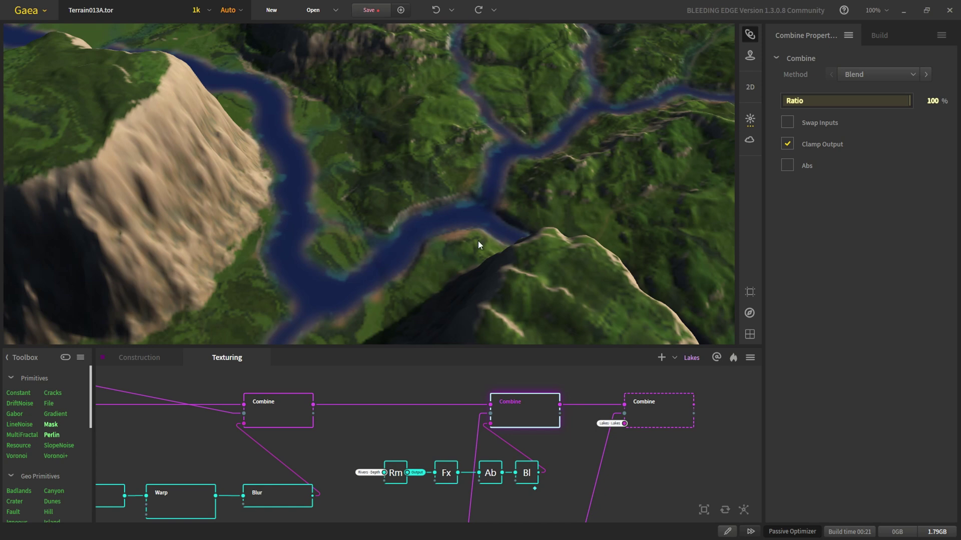
- Preview the RiverMask node over the wider terrain and trace its output to the Fx node and the river colour chain
scroll(385, 474, "up", 5)
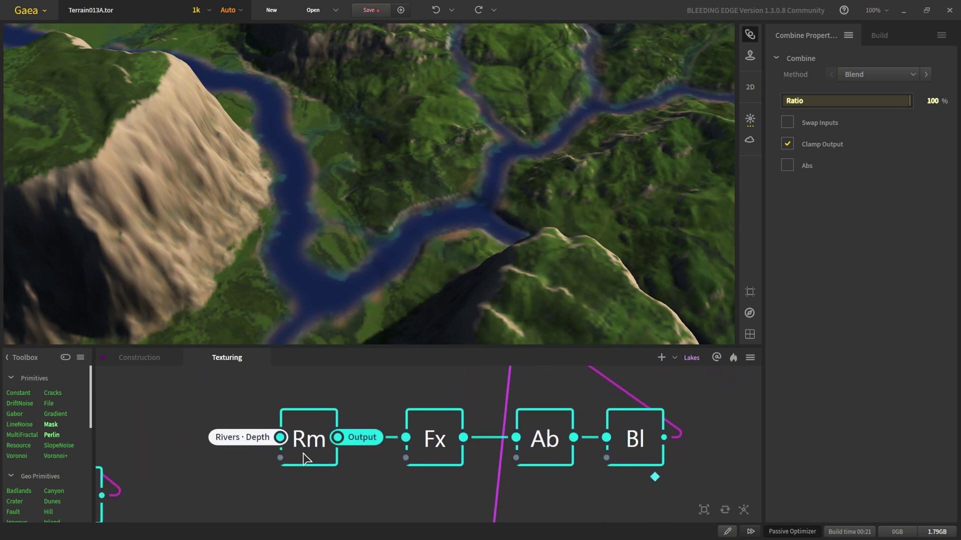
left_click(307, 457)
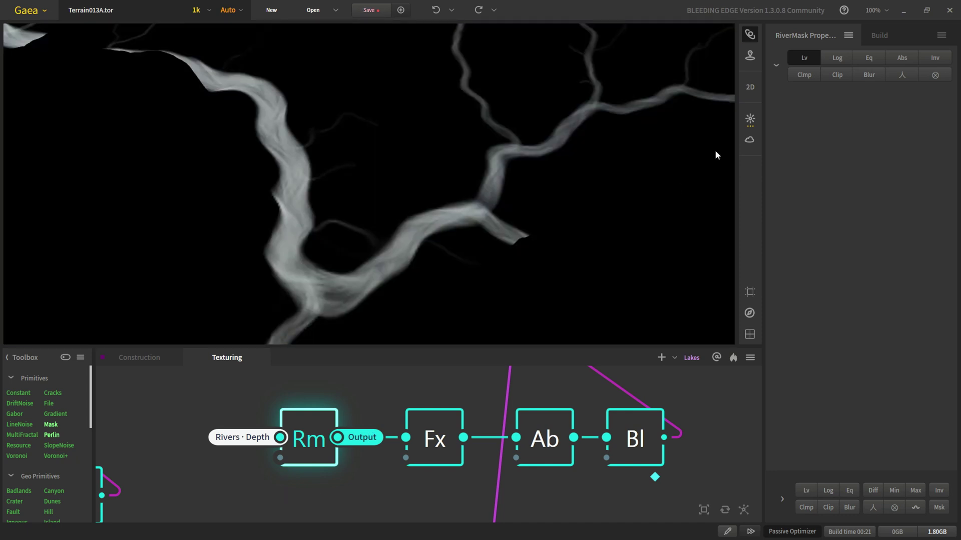
scroll(323, 255, "down", 5)
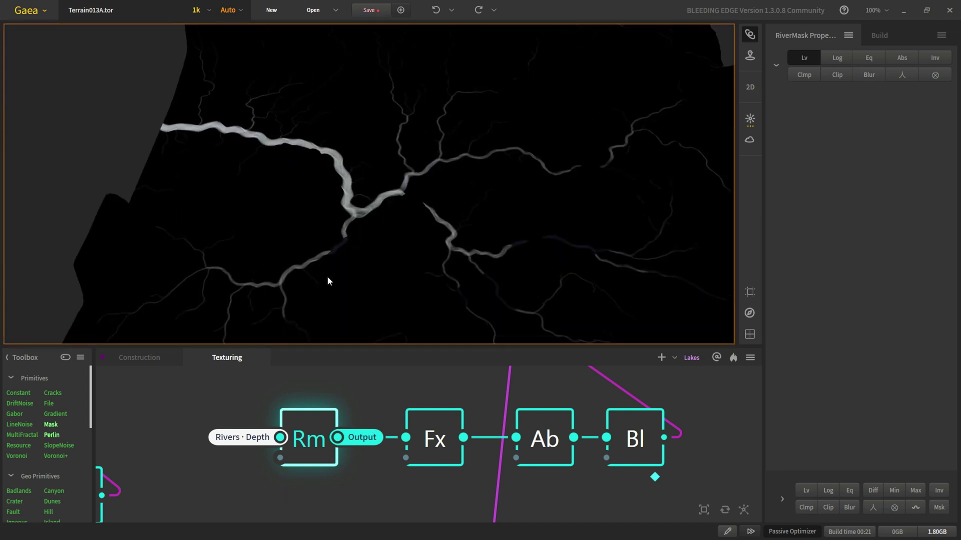
scroll(325, 480, "down", 3)
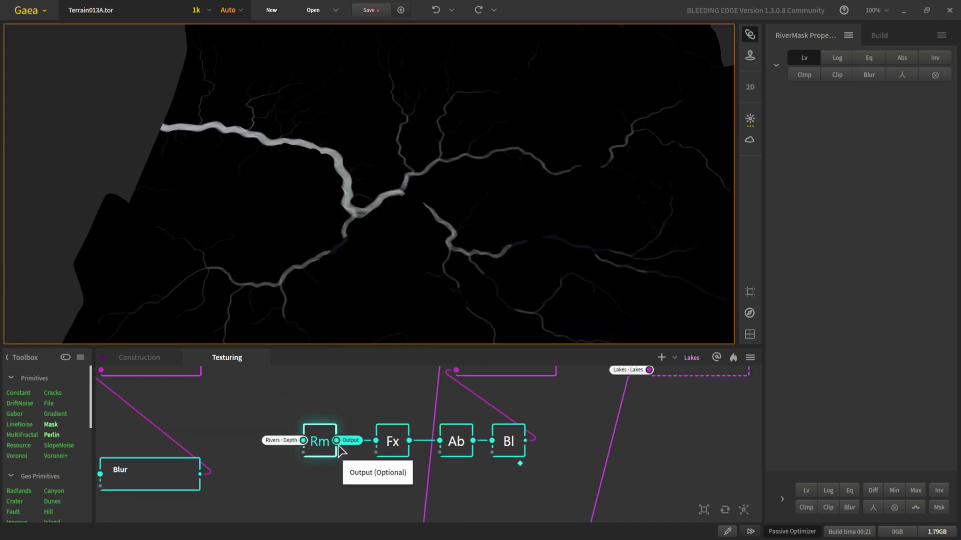
scroll(321, 486, "down", 3)
middle_click_drag(295, 484, 369, 397)
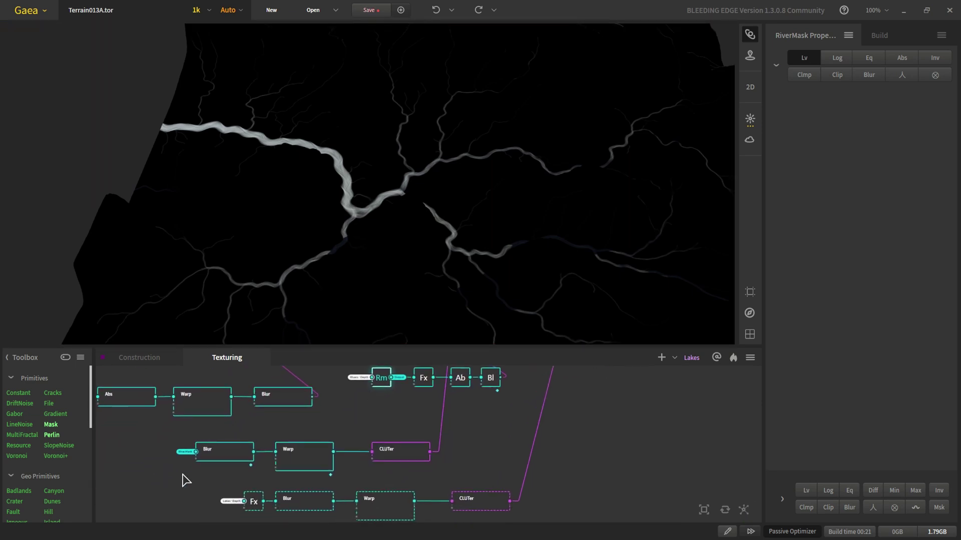
scroll(184, 475, "up", 3)
middle_click_drag(433, 429, 283, 534)
scroll(364, 435, "up", 4)
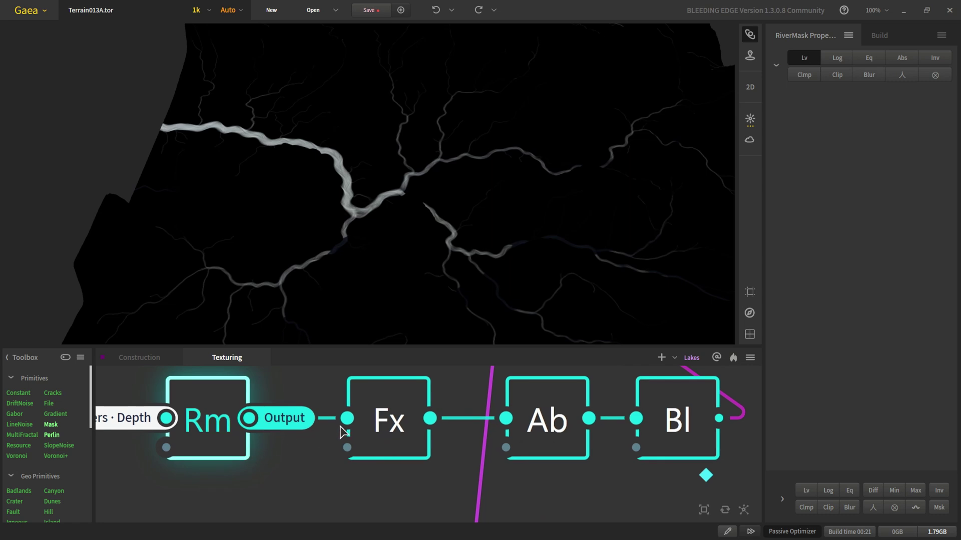
- Preview the Fx and Abs nodes following RiverMask, viewing the resulting mask over the whole terrain
left_click(403, 410)
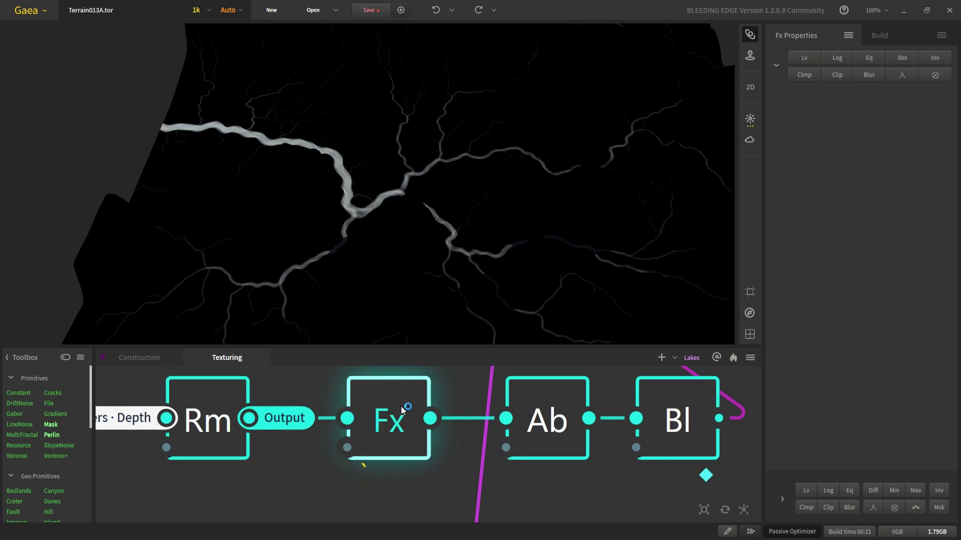
left_click(544, 420)
scroll(567, 424, "down", 2)
scroll(567, 427, "up", 3)
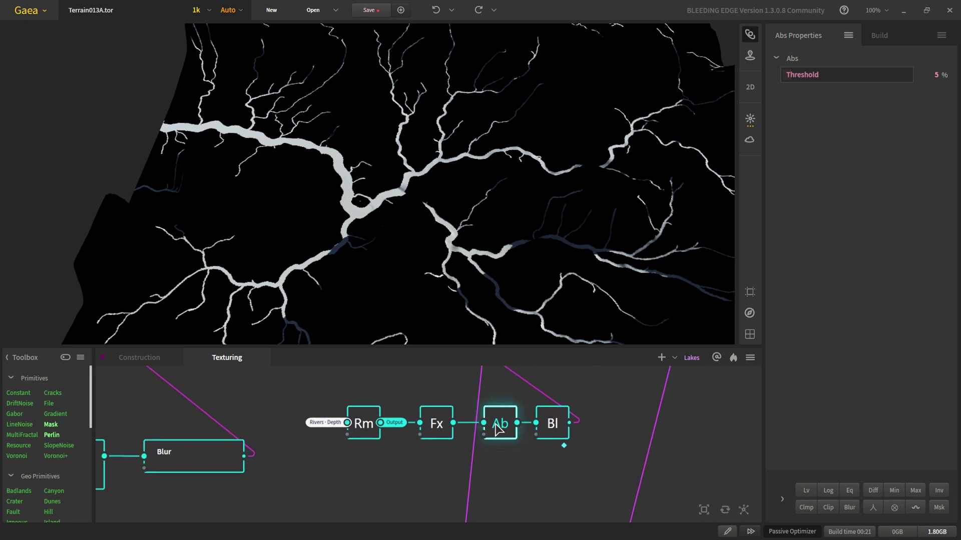
scroll(456, 224, "down", 5)
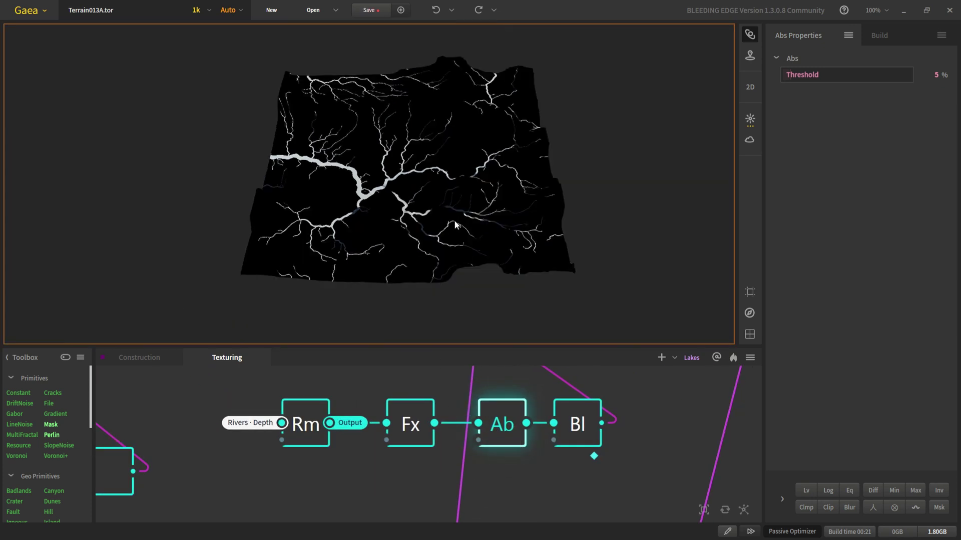
- Preview the Blur node ending the RiverMask chain and the fourth Combine node that uses it as a mask
left_click(559, 428)
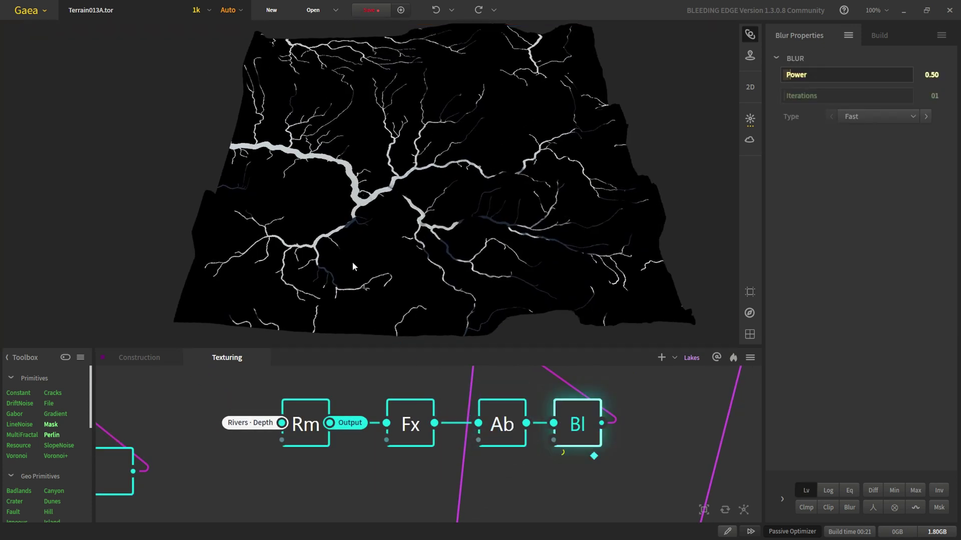
scroll(555, 430, "down", 3)
scroll(503, 460, "up", 3)
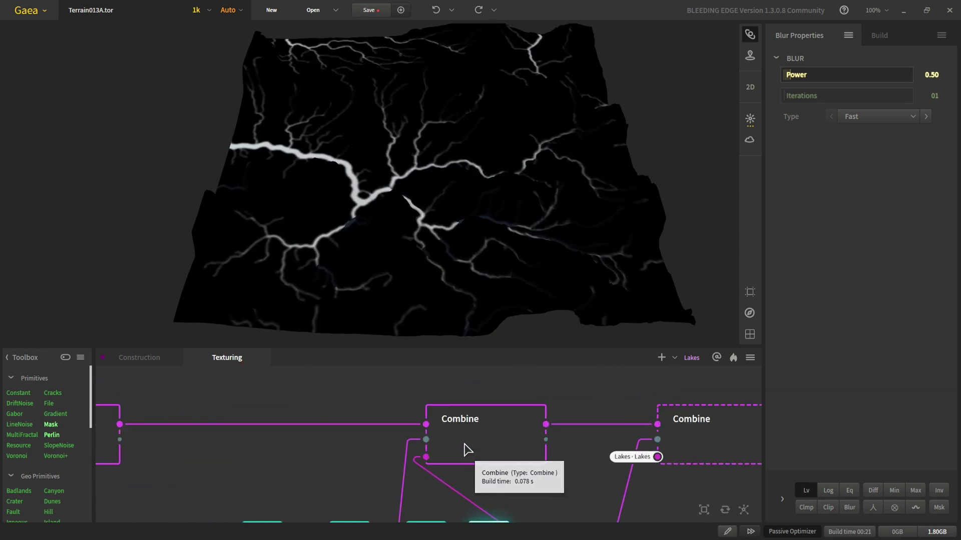
left_click(467, 447)
middle_click_drag(231, 468, 303, 465)
scroll(550, 464, "down", 3)
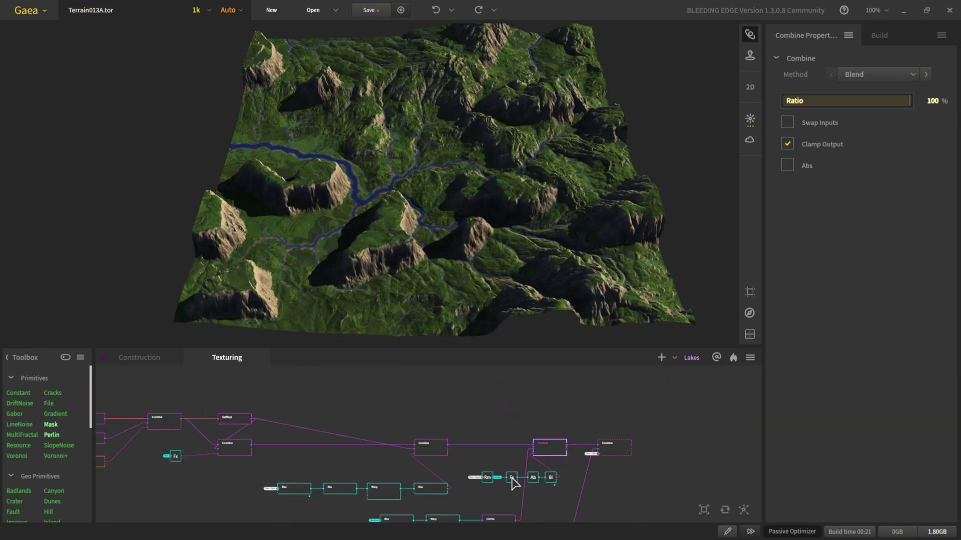
- Preview the Fx node fed by the Lakes Depth output and the Blur node that follows it
middle_click_drag(515, 483, 460, 397)
scroll(386, 458, "up", 3)
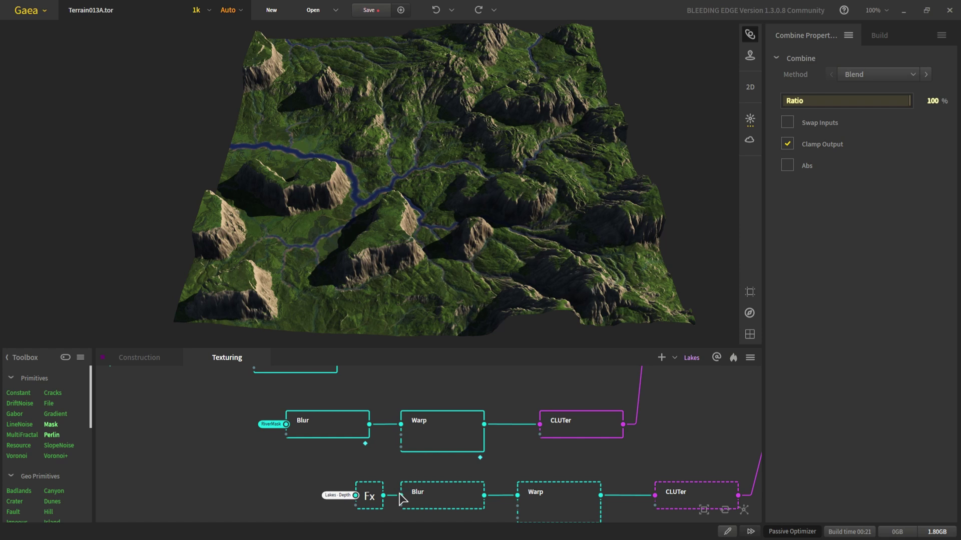
middle_click_drag(401, 499, 365, 458)
scroll(364, 458, "up", 3)
left_click(305, 470)
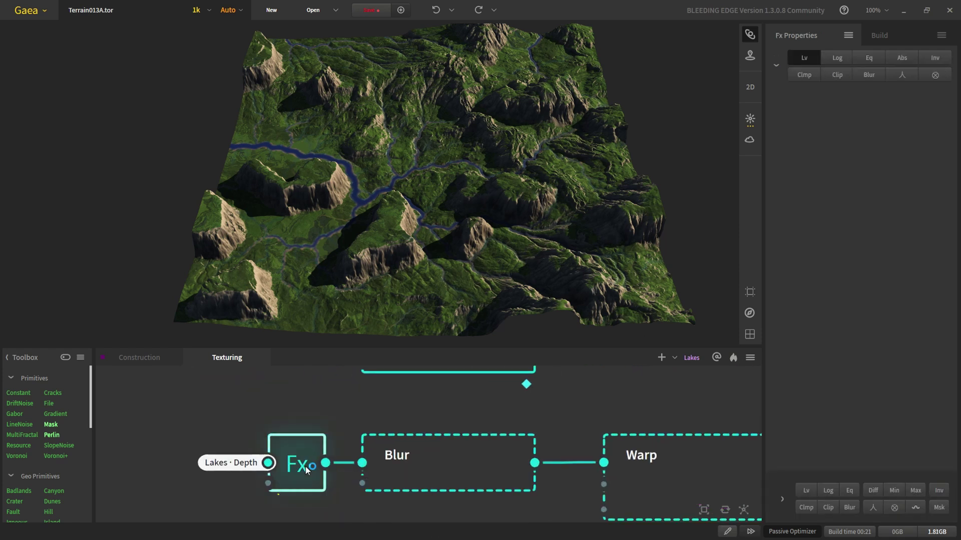
left_click(510, 469)
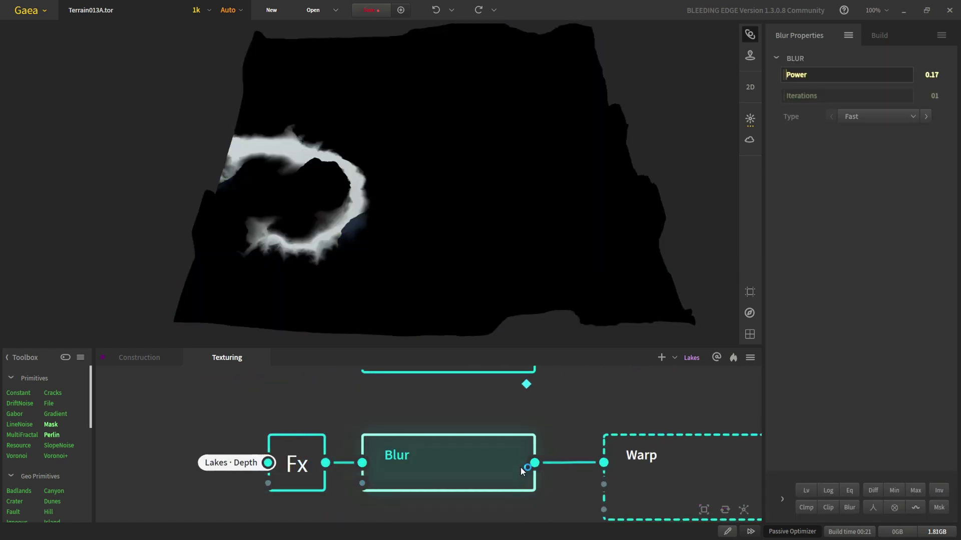
middle_click_drag(586, 476, 314, 436)
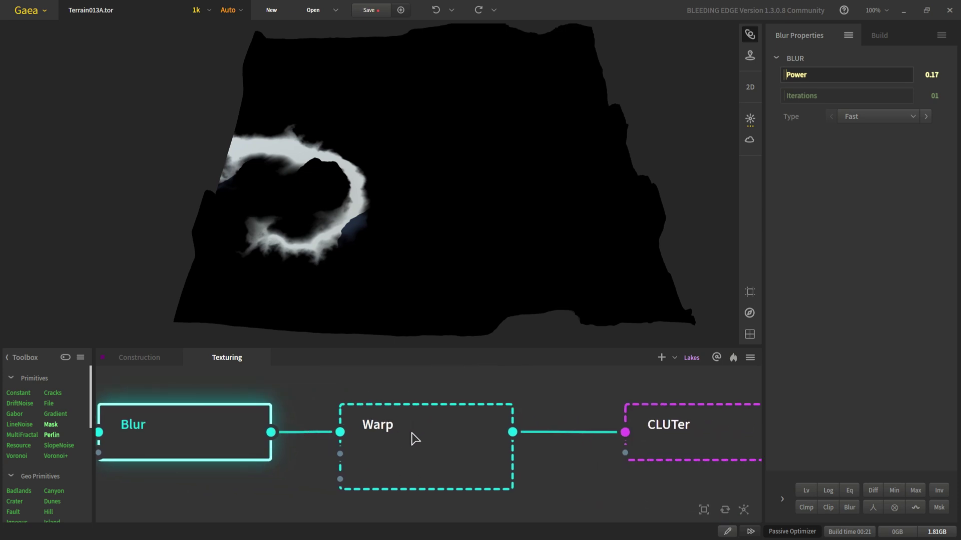
- Preview the lake chain's Warp node and its CLUTer node, inspecting the lake colours and shoreline up close
left_click(410, 437)
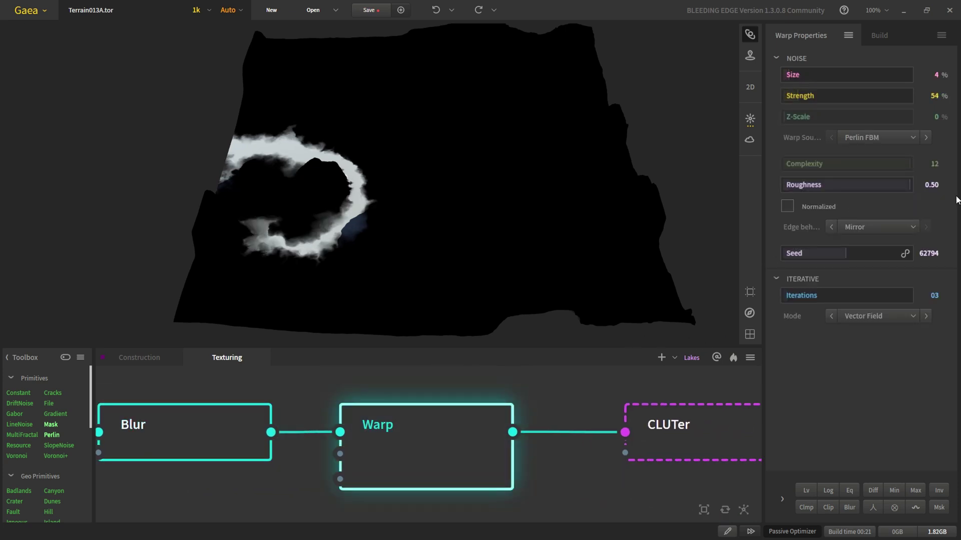
scroll(455, 444, "down", 3)
scroll(576, 445, "up", 3)
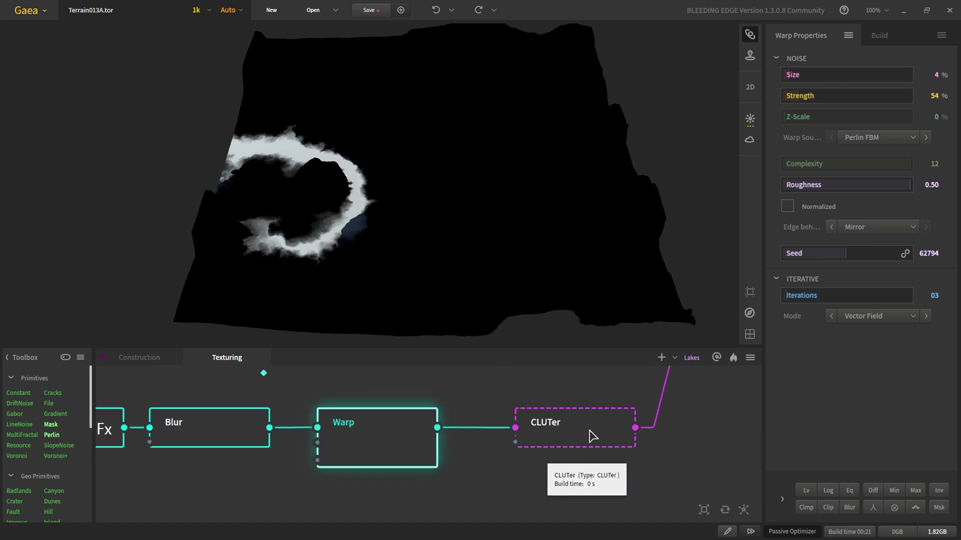
left_click(611, 429)
middle_click_drag(641, 414, 549, 435)
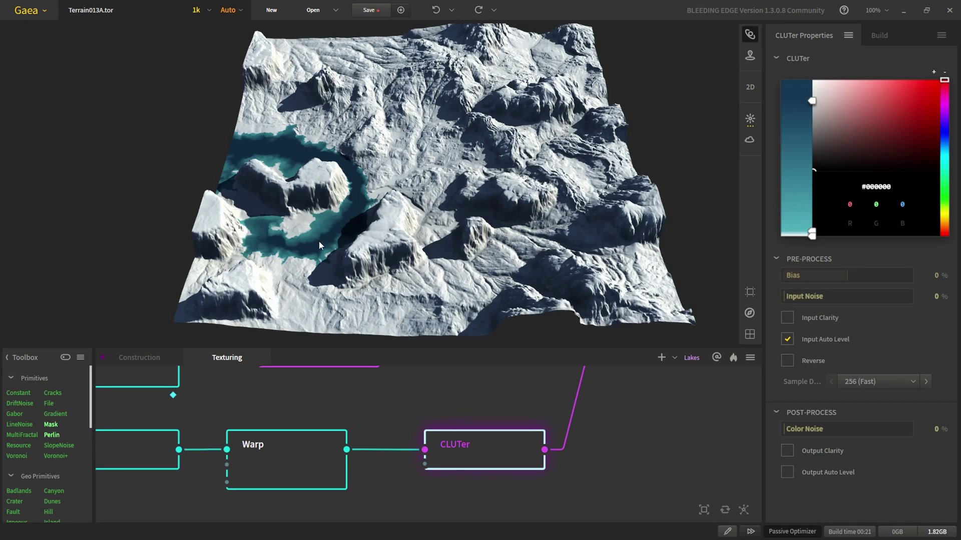
scroll(372, 265, "up", 10)
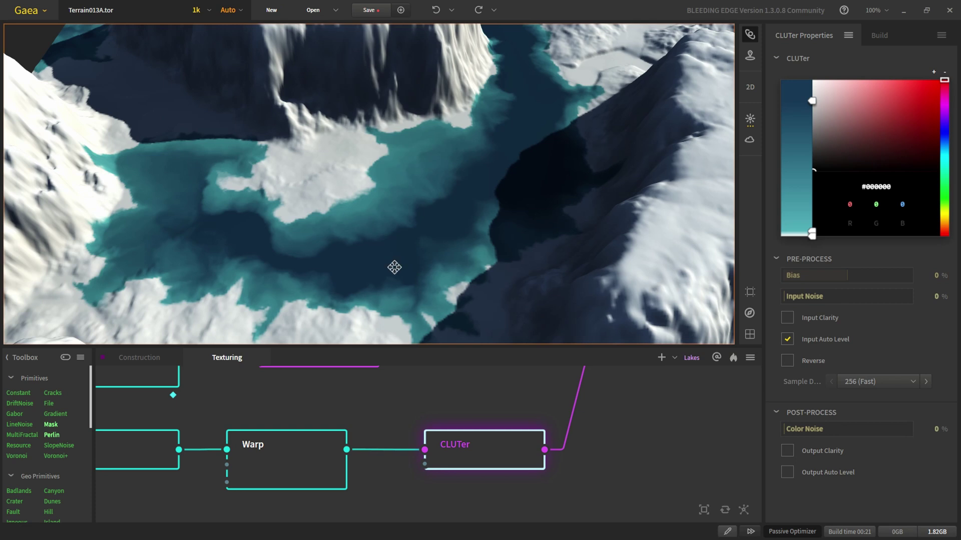
- Shift the lake CLUTer's dark blue #1D415B gradient stop to about 40% of the gradient, toward the turquoise end, and inspect the lake
middle_click_drag(395, 267, 391, 261)
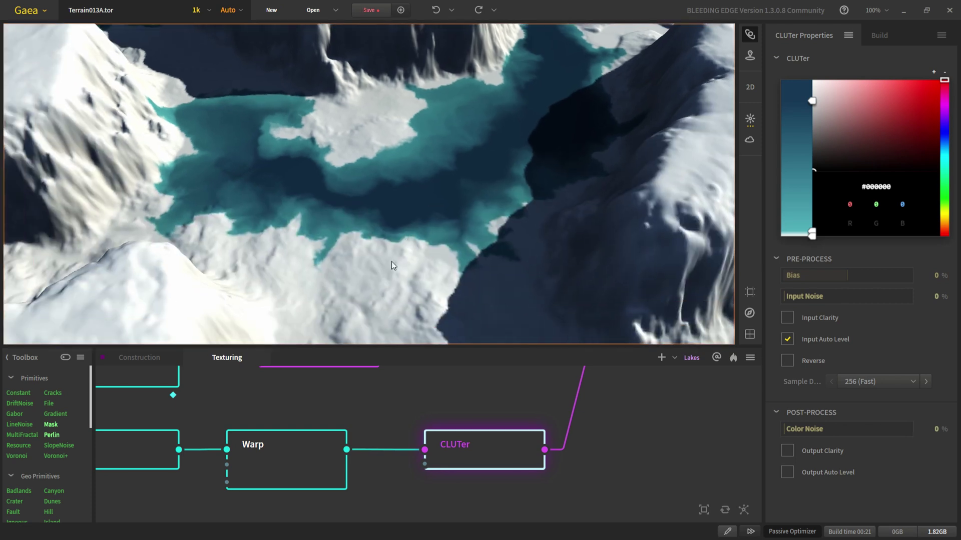
left_click(811, 101)
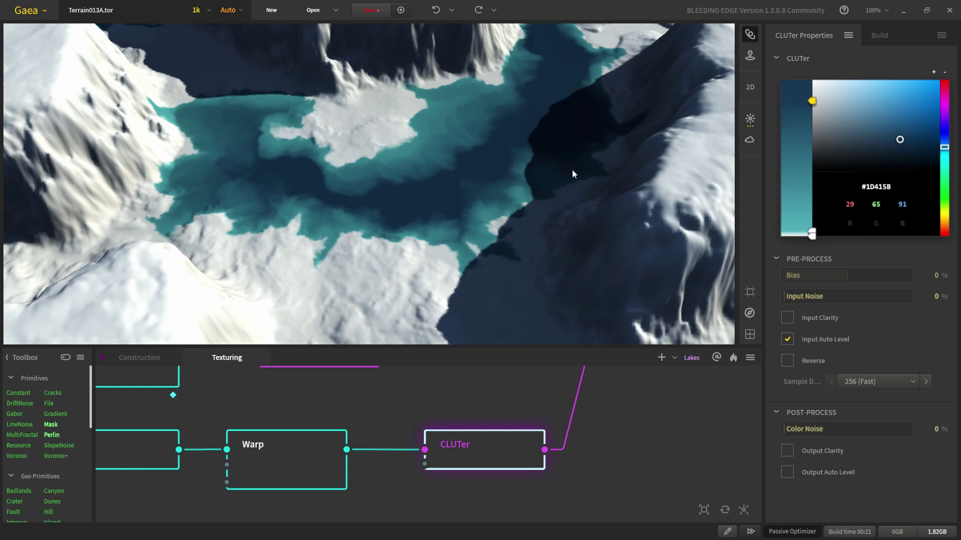
left_click_drag(812, 105, 810, 143)
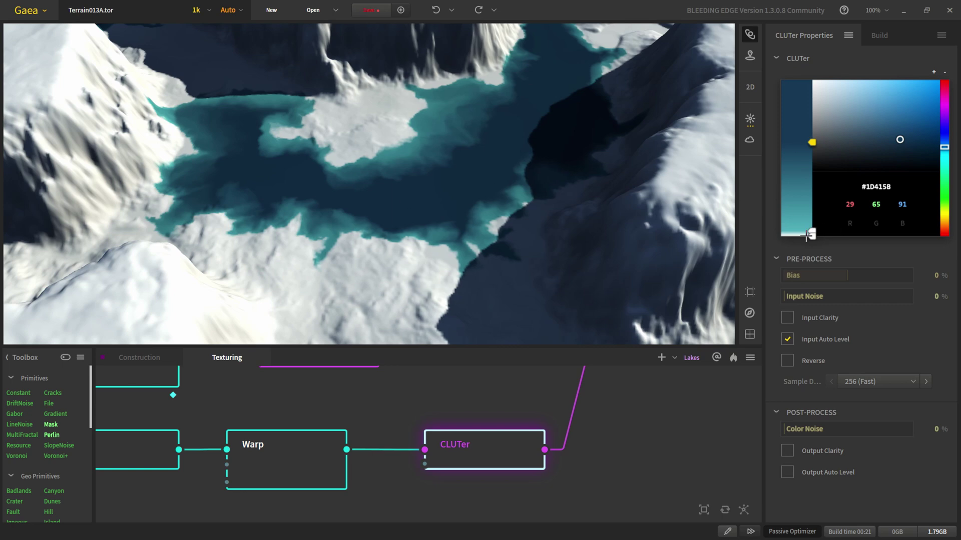
scroll(339, 245, "down", 5)
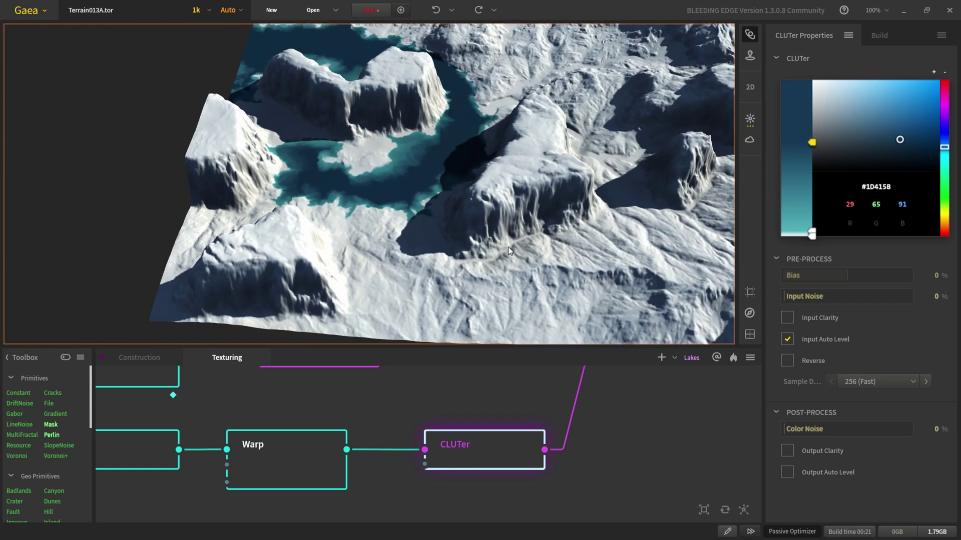
scroll(337, 225, "up", 5)
scroll(350, 243, "down", 3)
scroll(371, 230, "up", 5)
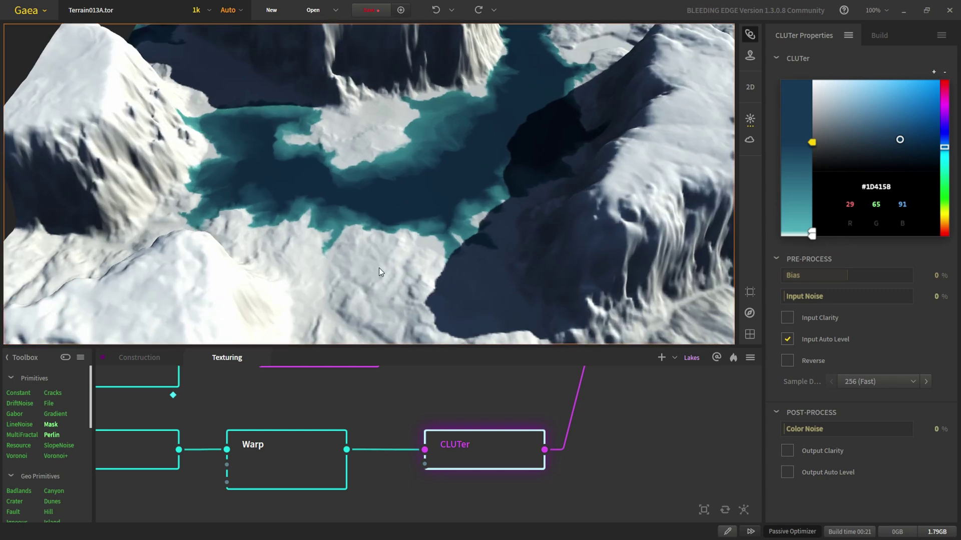
scroll(515, 405, "down", 4)
scroll(515, 405, "up", 6)
- Preview the last Combine node, which uses the Lakes output as its mask, and enlarge the viewport to inspect the coloured terrain
middle_click_drag(518, 403, 495, 430)
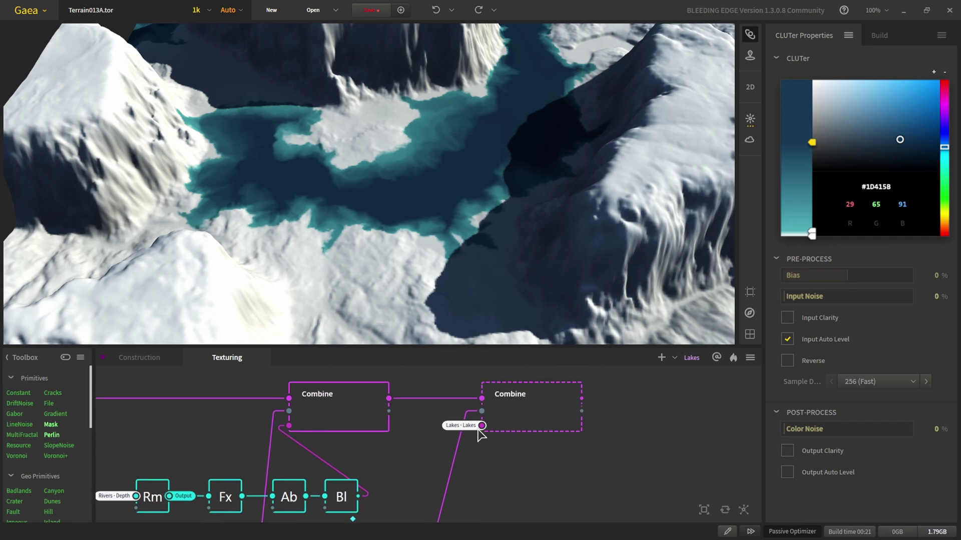
left_click(538, 403)
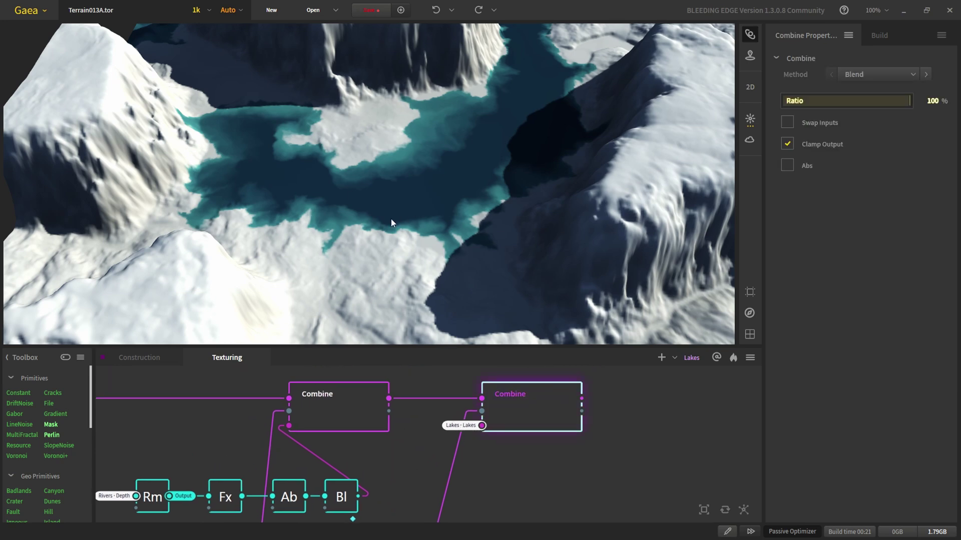
scroll(466, 280, "down", 5)
scroll(444, 313, "up", 3)
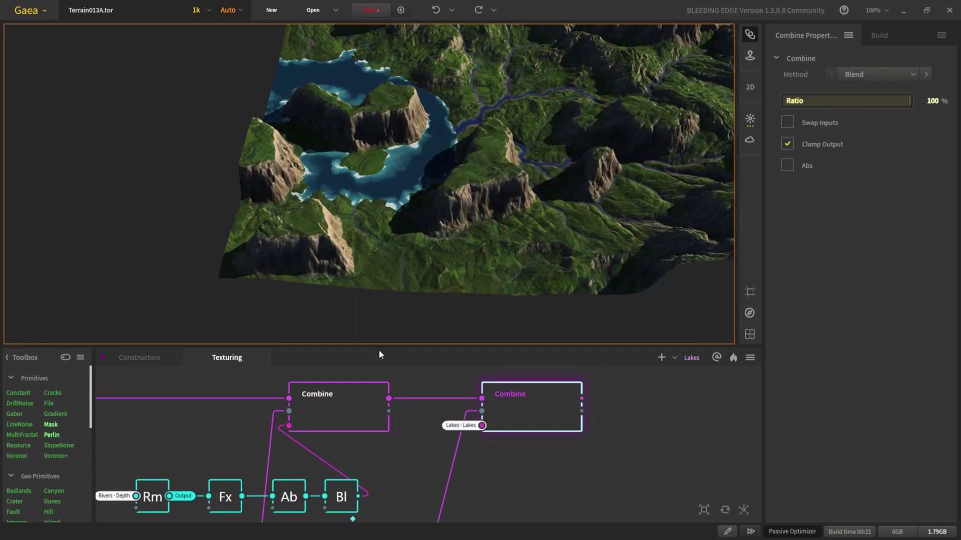
left_click_drag(379, 348, 400, 457)
scroll(445, 273, "up", 6)
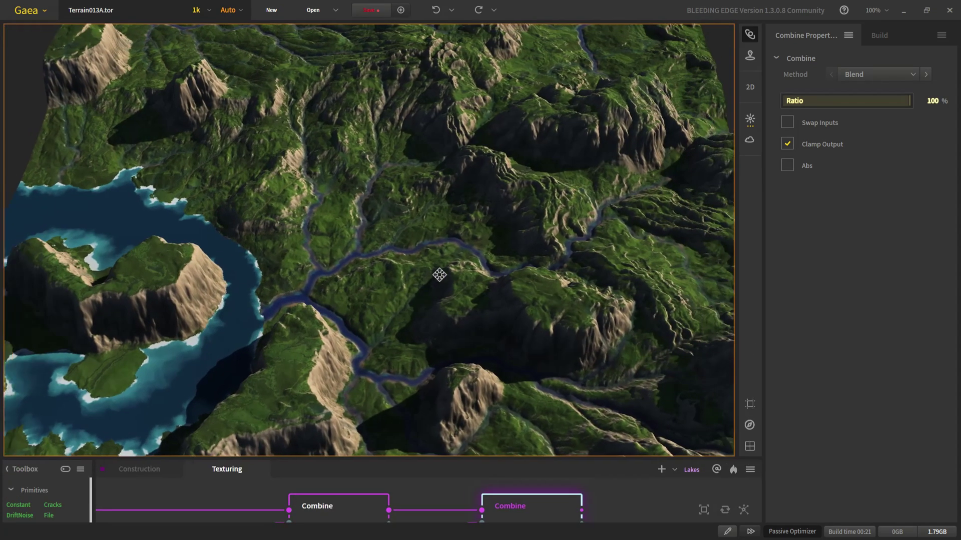
scroll(357, 287, "down", 5)
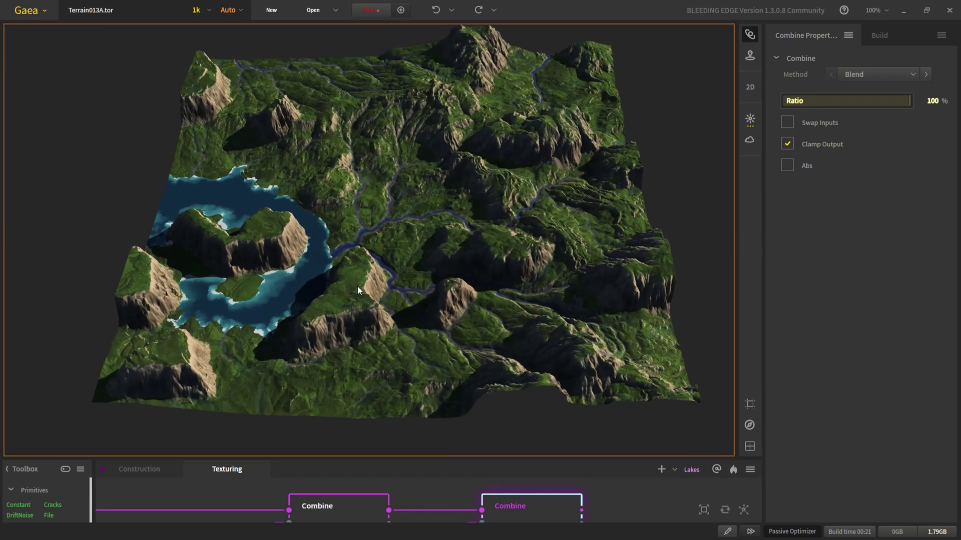
left_click_drag(461, 241, 364, 304)
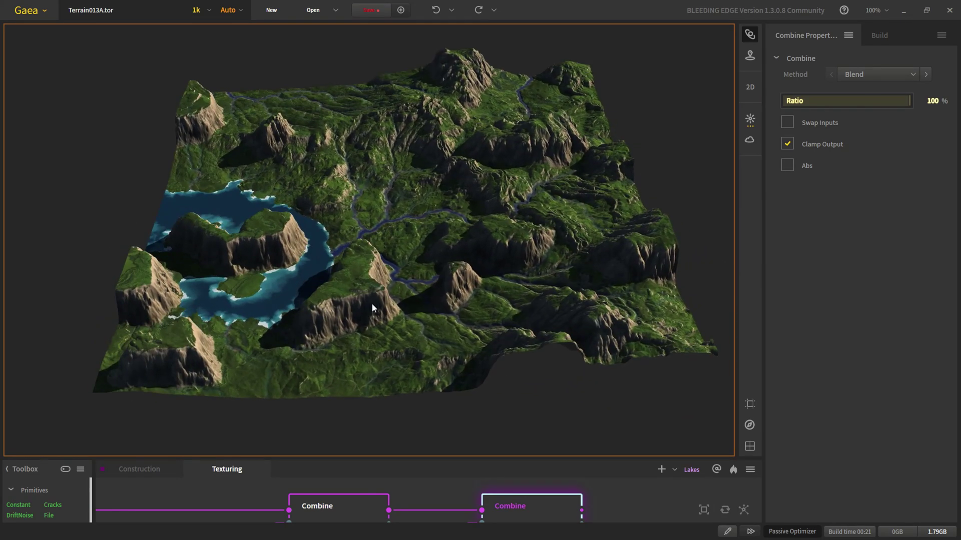
- Give the Texturing graph more room again and look over its chain of Combine nodes
left_click_drag(451, 457, 450, 387)
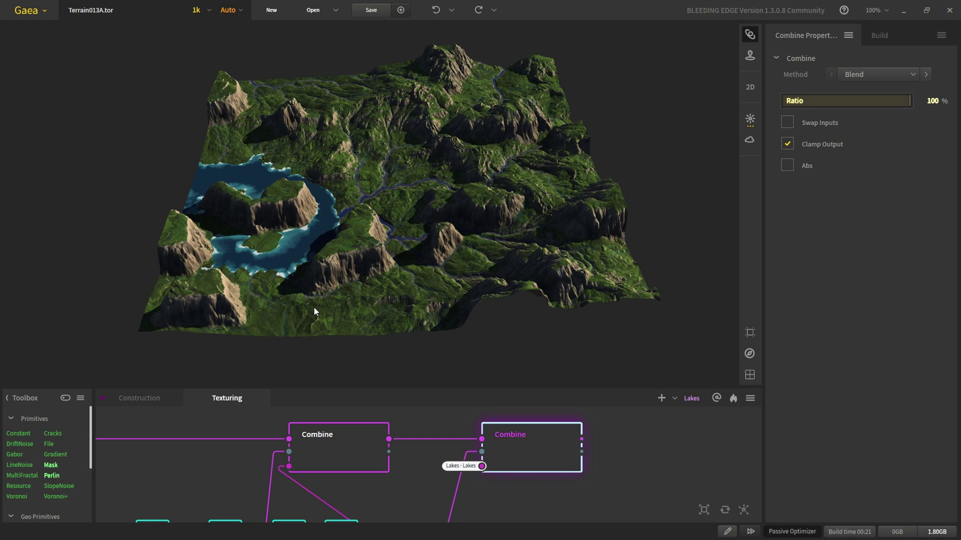
scroll(551, 456, "down", 3)
scroll(551, 455, "up", 3)
scroll(608, 467, "down", 3)
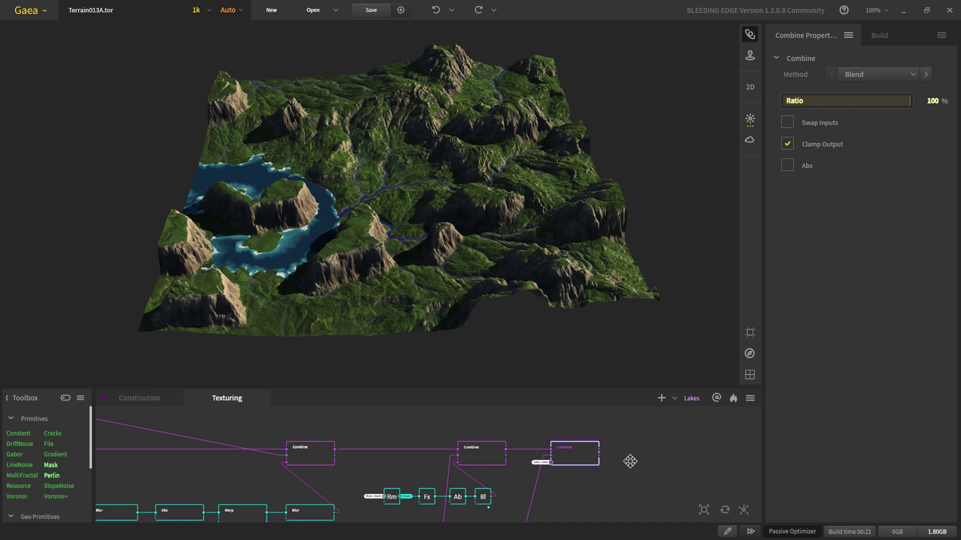